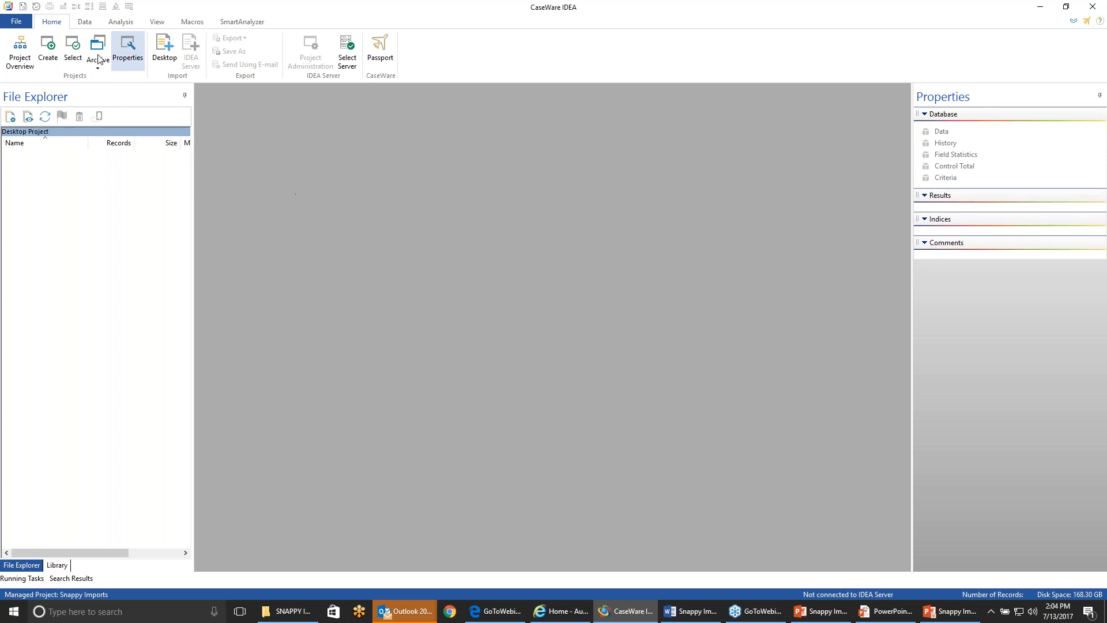
# - Look at the options for creating a project and the current project's properties, leaving both unchanged
pyautogui.click(54, 46)
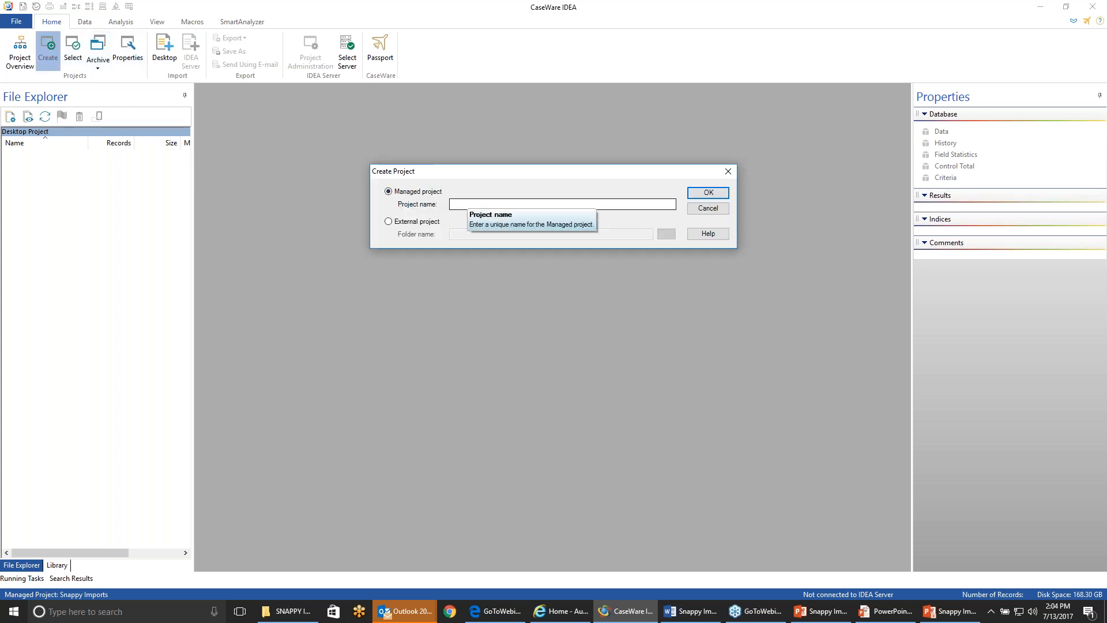
pyautogui.click(711, 209)
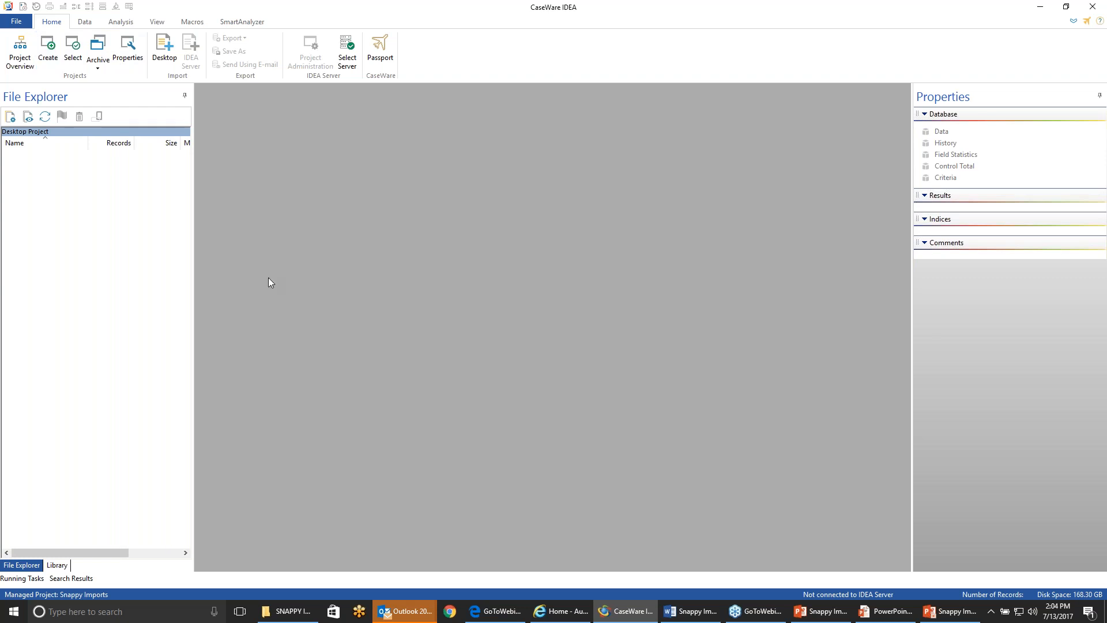
pyautogui.click(128, 49)
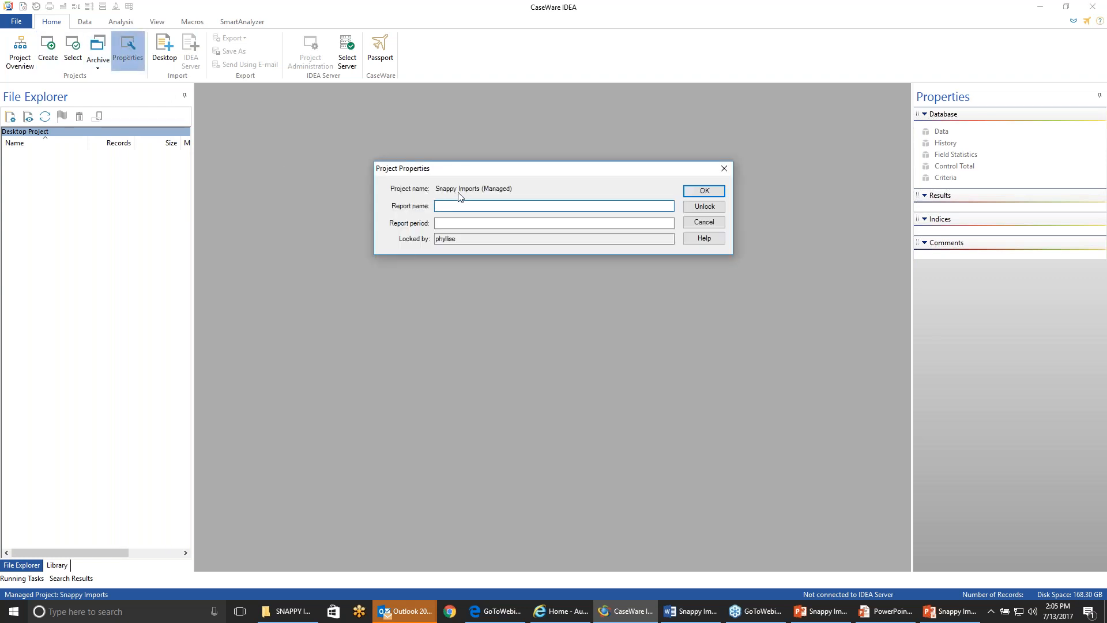
pyautogui.click(697, 222)
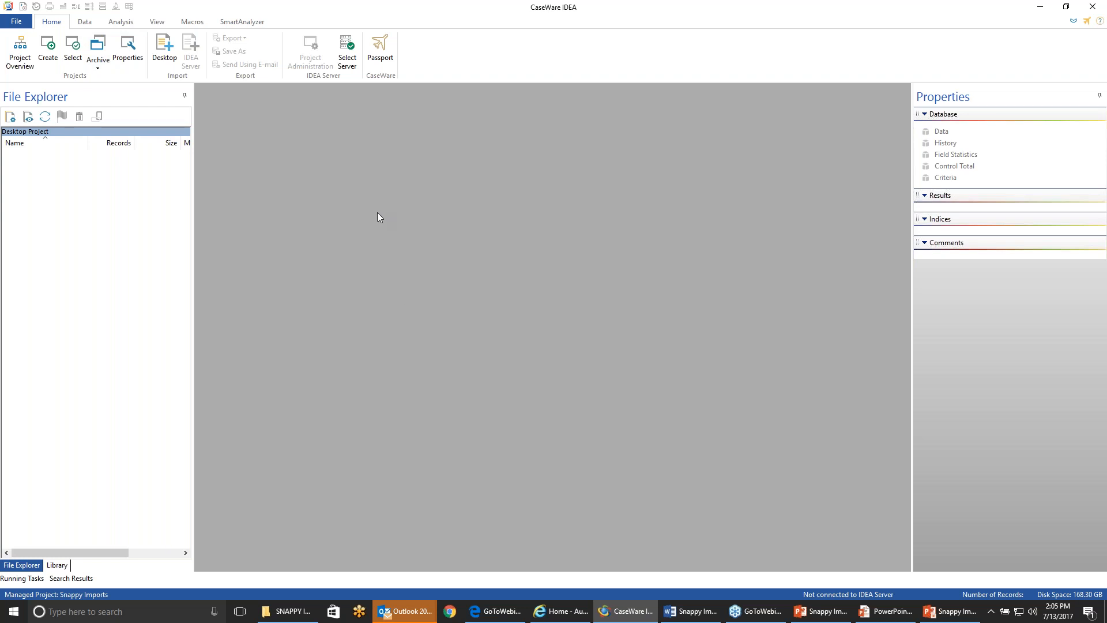
# - Bring General Ledger.xlsx from the Snappy Imports Source Data folder into IDEA to start its Excel import
pyautogui.click(289, 613)
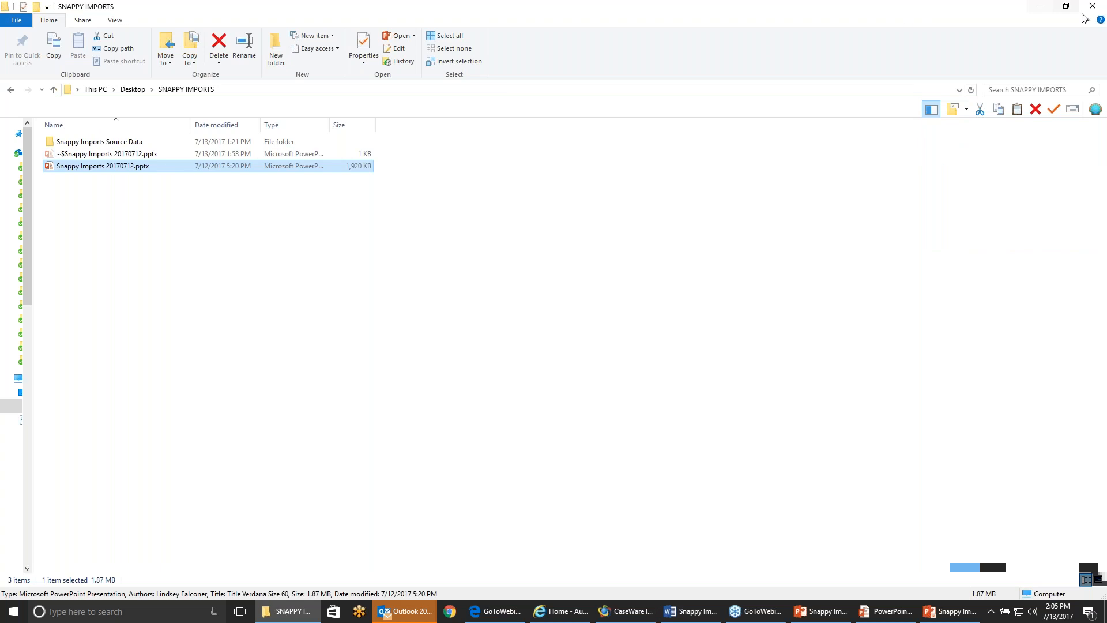
pyautogui.click(1066, 7)
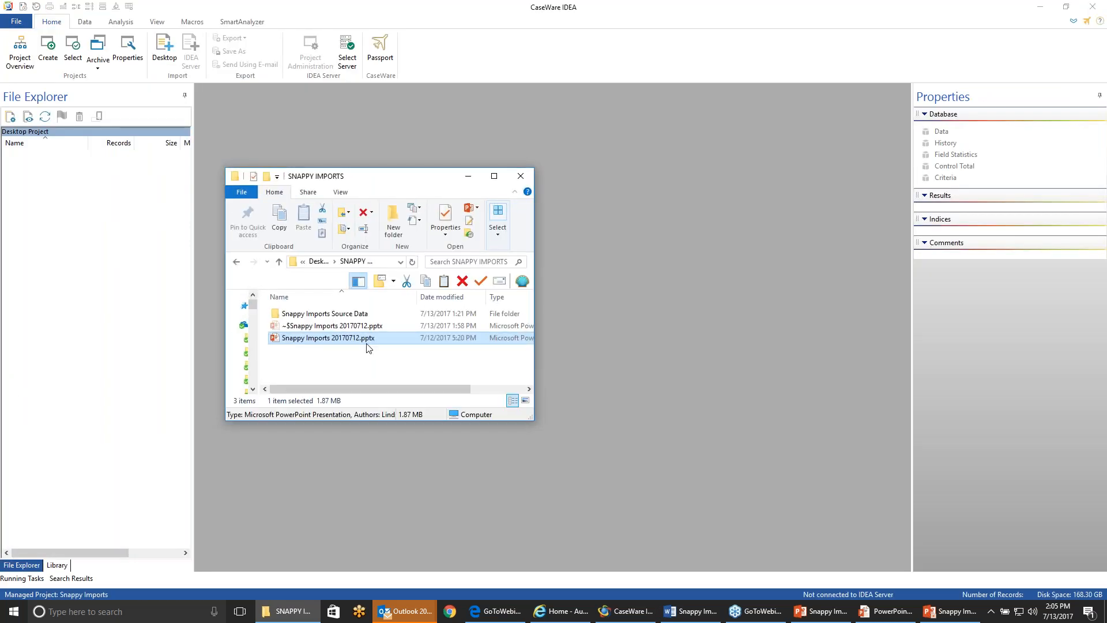
pyautogui.doubleClick(316, 316)
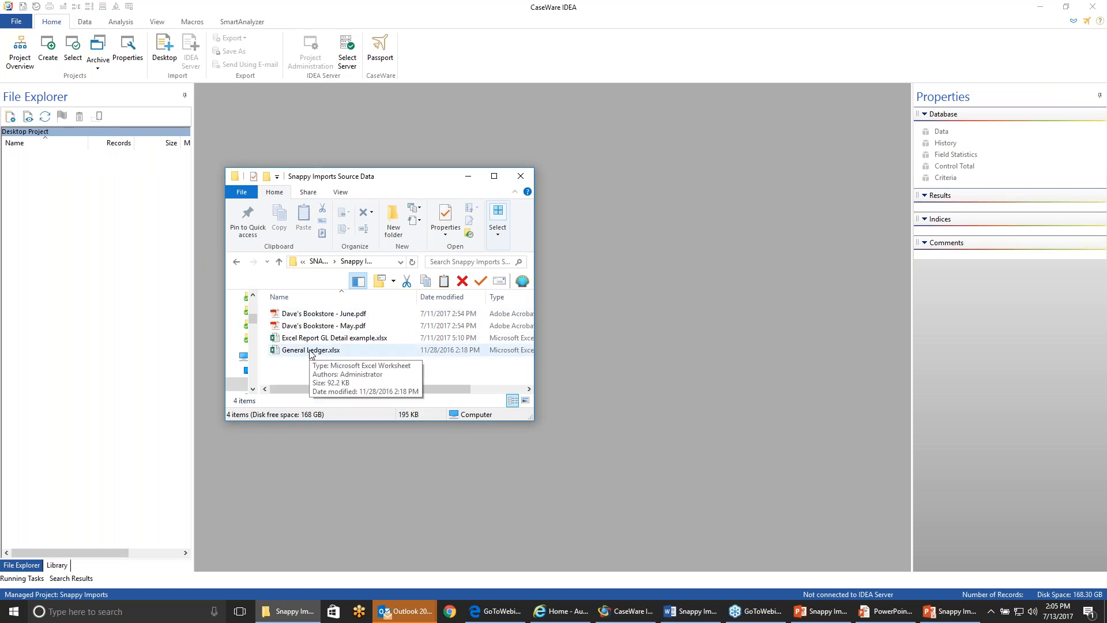
pyautogui.click(309, 351)
pyautogui.moveTo(309, 353); pyautogui.dragTo(662, 291)
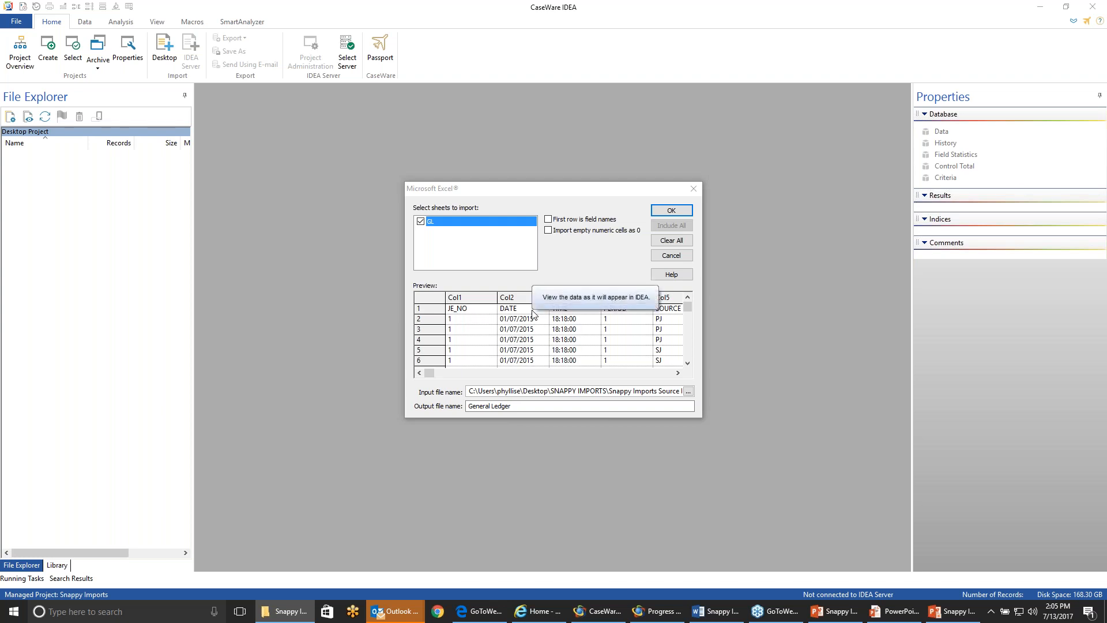
# - Import the GL sheet with the first row as field names and empty numeric cells as 0
pyautogui.click(548, 221)
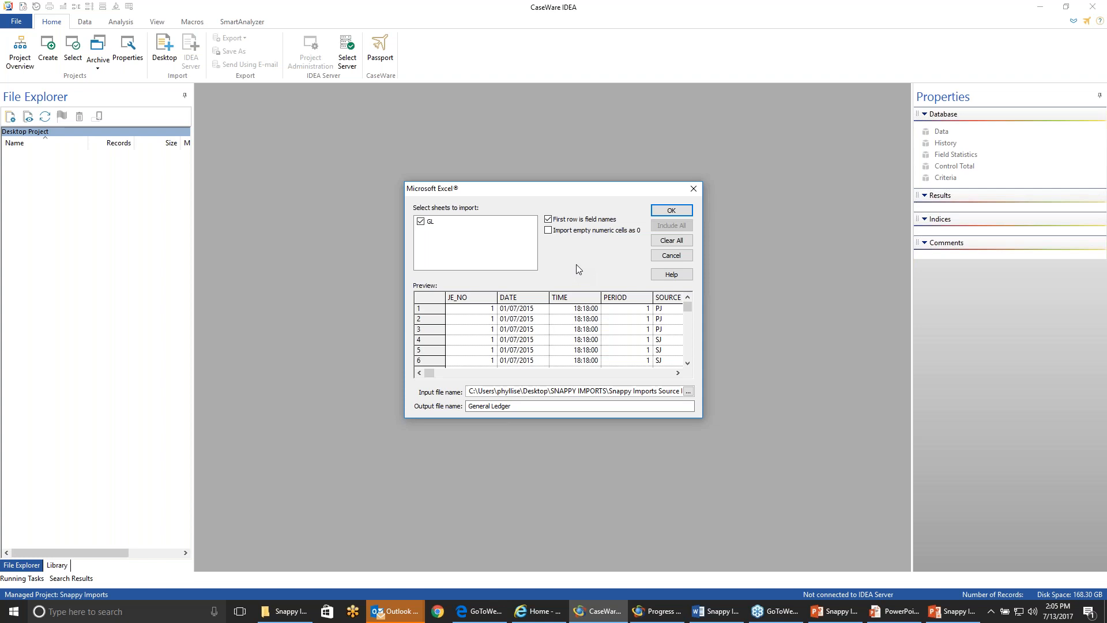
pyautogui.click(548, 231)
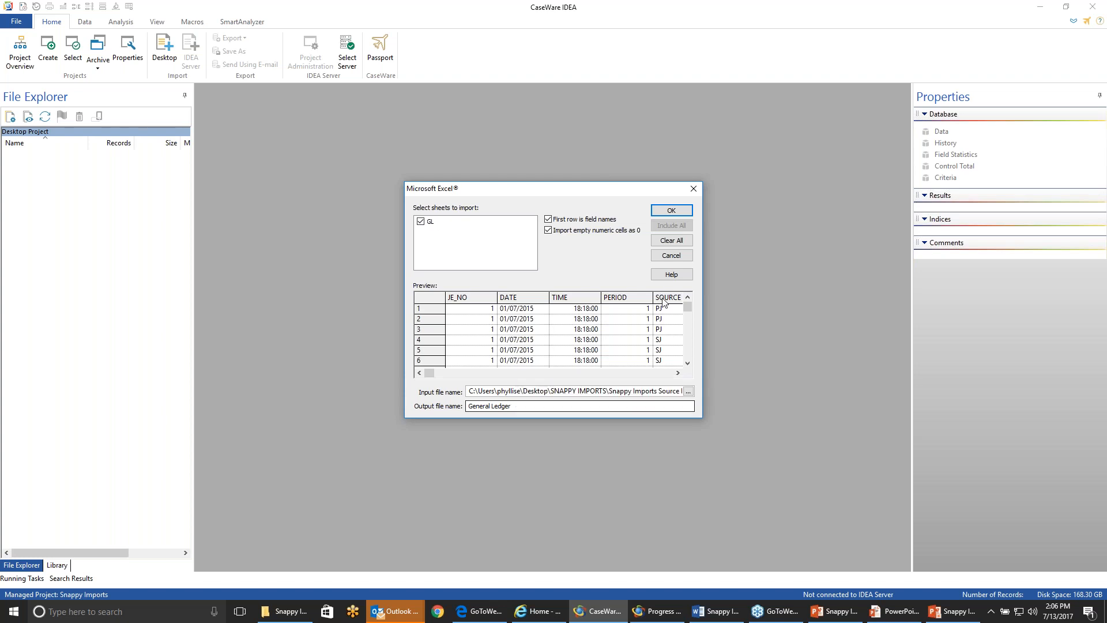
pyautogui.click(671, 210)
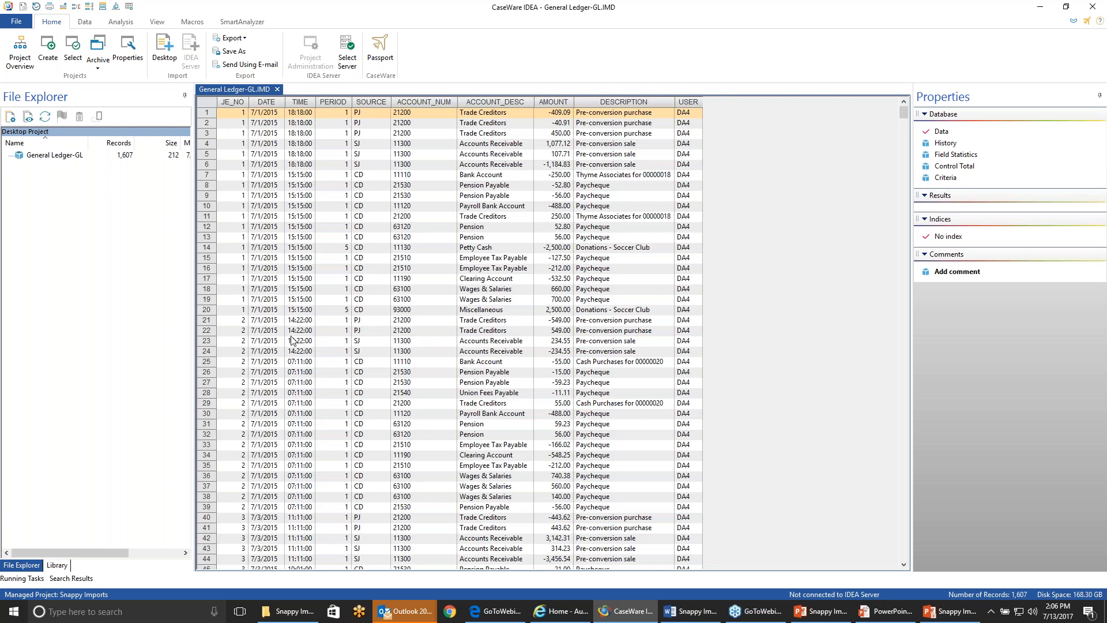
# - Close the General Ledger database and import Dave's Bookstore - May.pdf from the project library in Print Report and Adobe PDF format
pyautogui.click(63, 567)
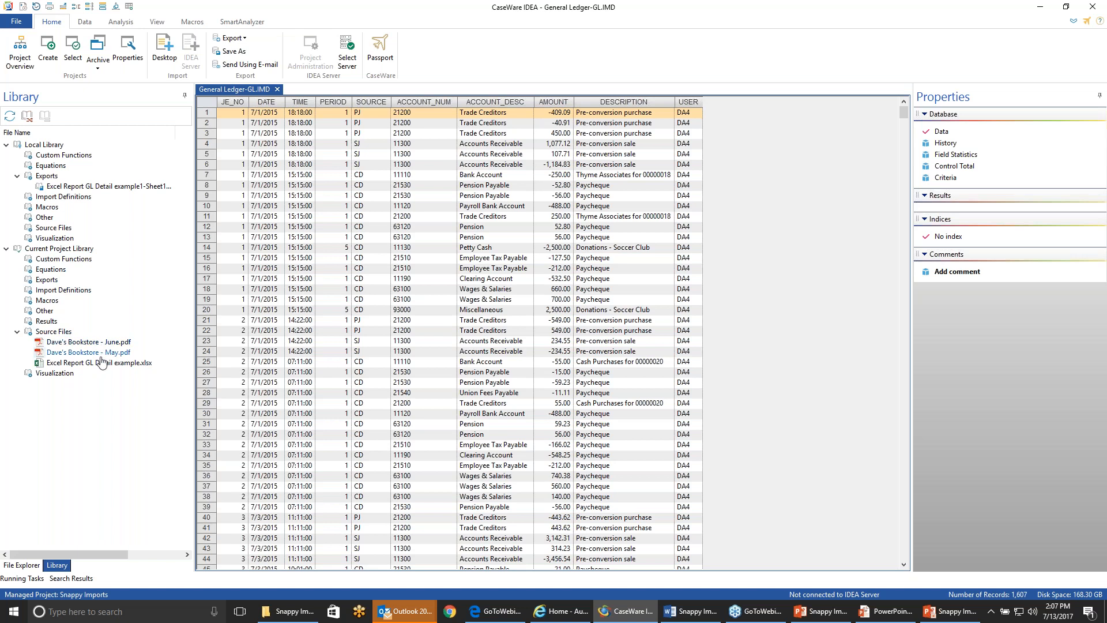
pyautogui.click(278, 90)
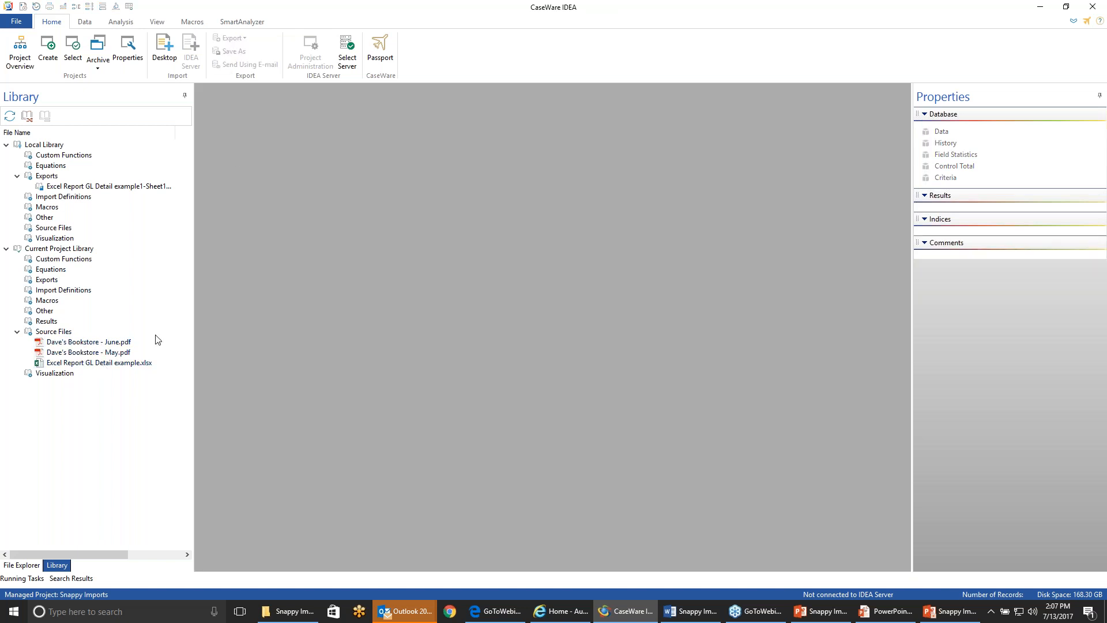
pyautogui.click(71, 353)
pyautogui.rightClick(70, 353)
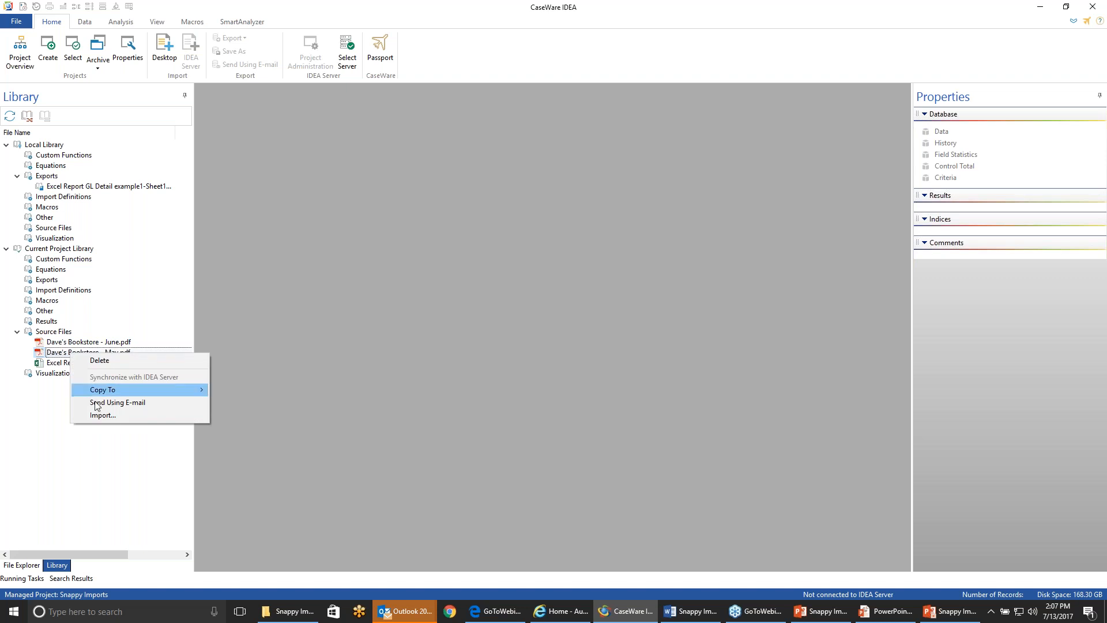
pyautogui.click(109, 418)
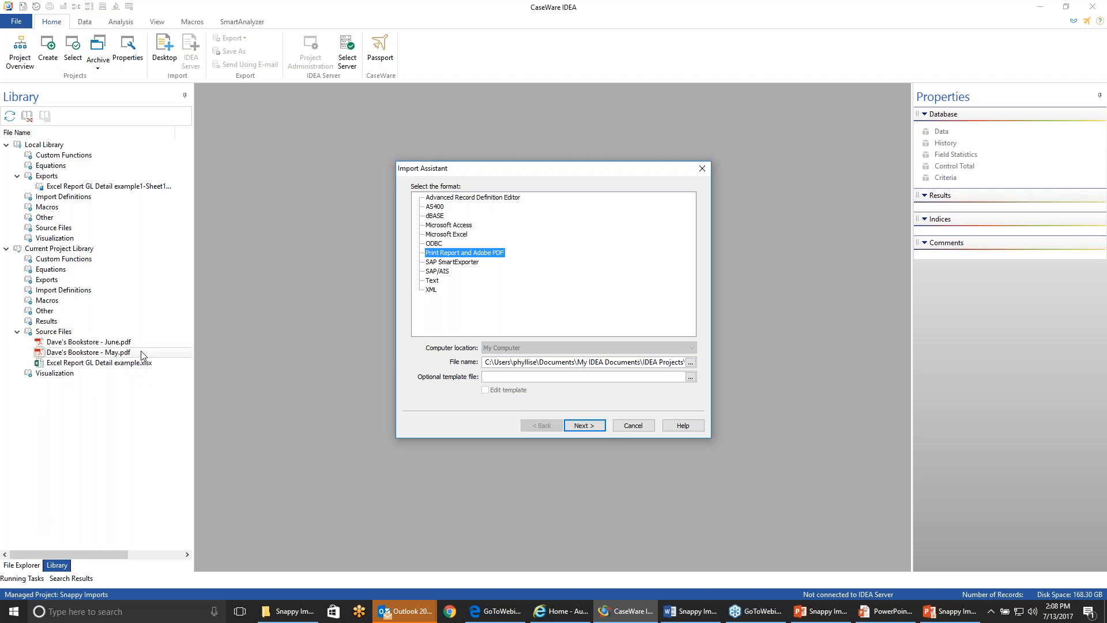
pyautogui.click(589, 428)
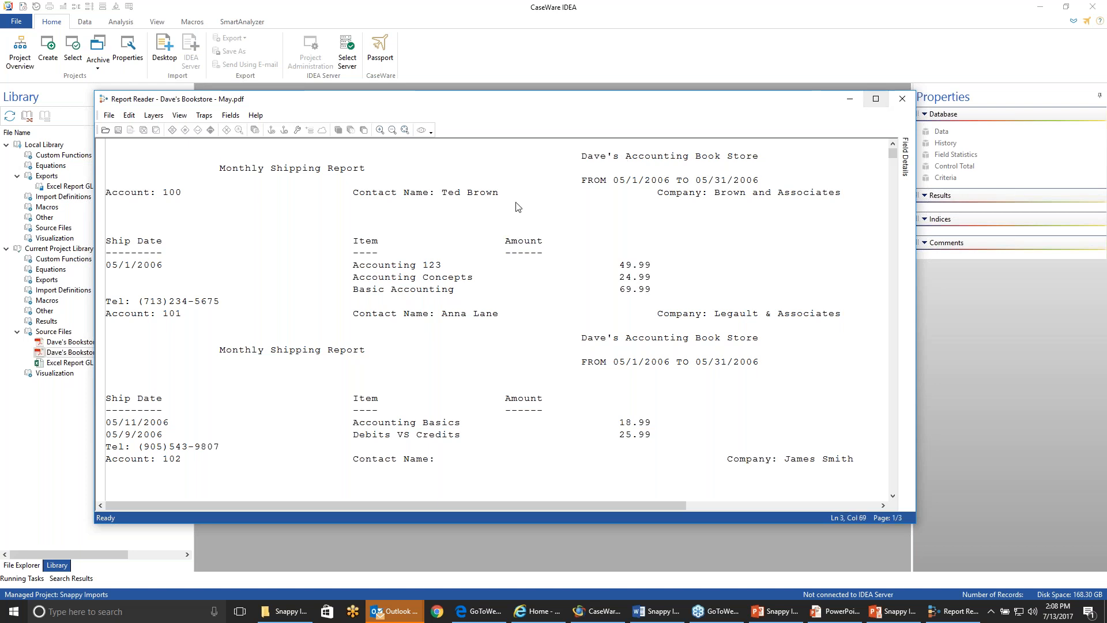
pyautogui.click(876, 101)
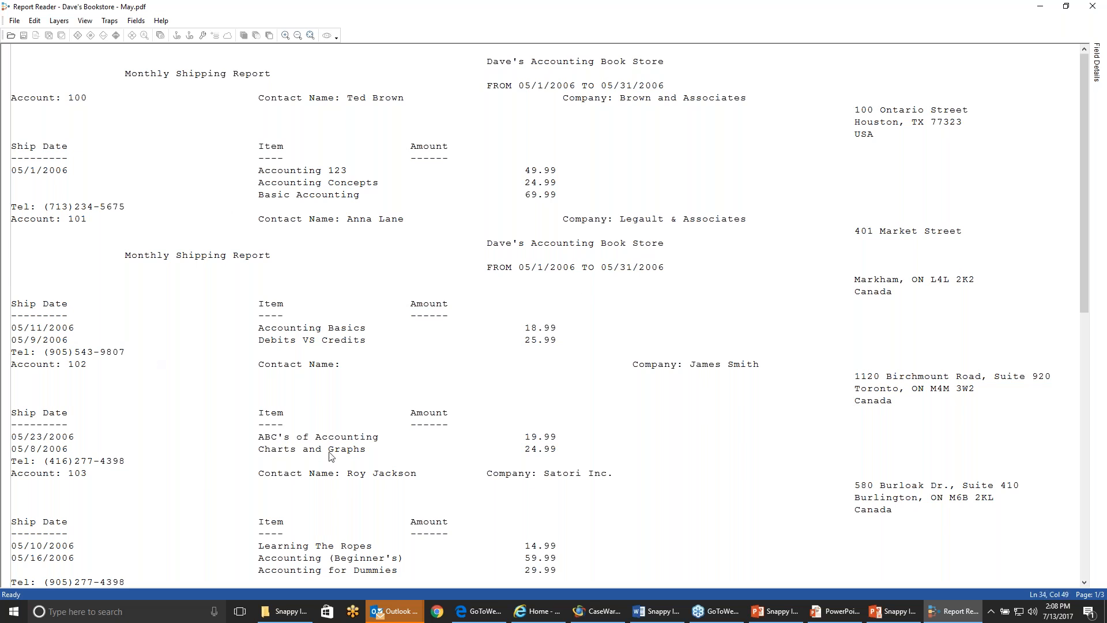
# - Create a standard layer using the 05/1/2006 Accounting 123 line as the sample line
pyautogui.scroll(-4, 332, 461)
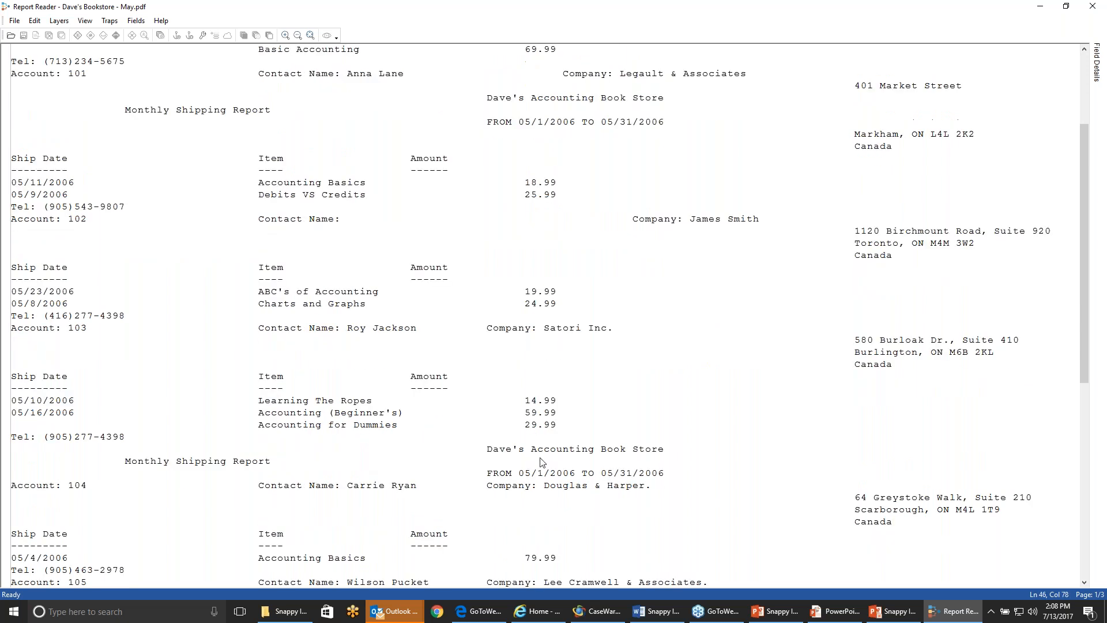
pyautogui.scroll(-3, 620, 461)
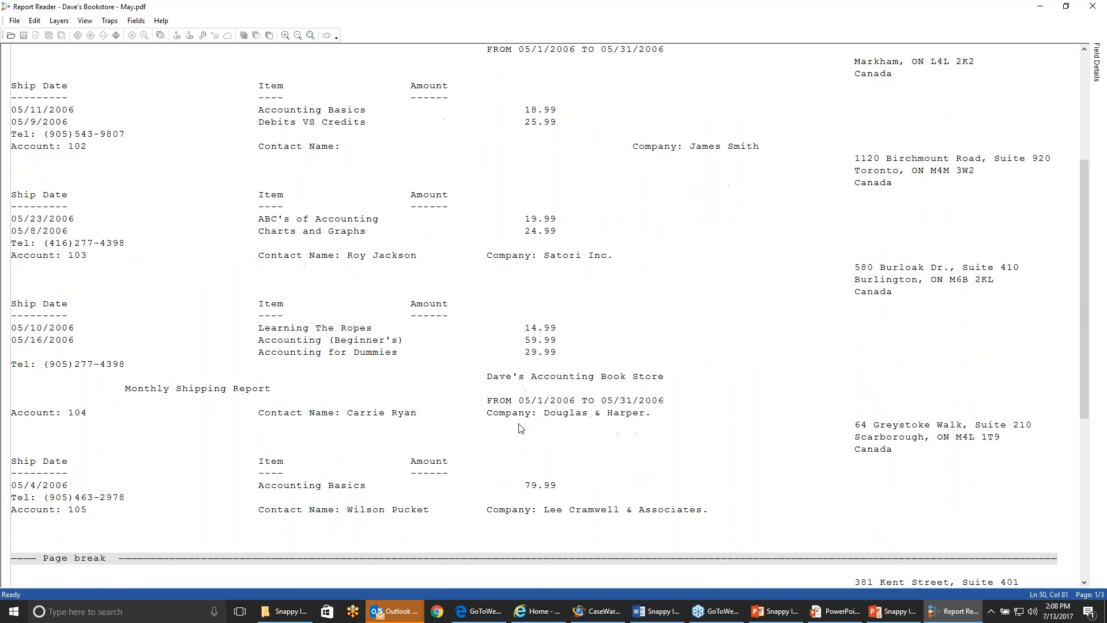
pyautogui.scroll(4, 501, 392)
pyautogui.scroll(1, 372, 240)
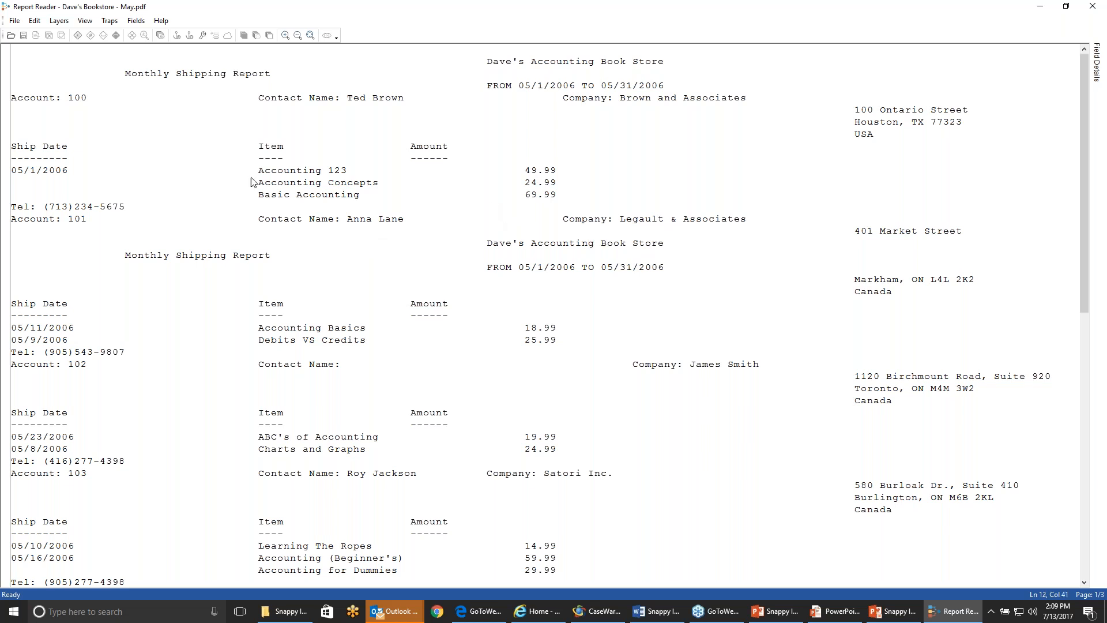
pyautogui.click(59, 173)
pyautogui.doubleClick(58, 171)
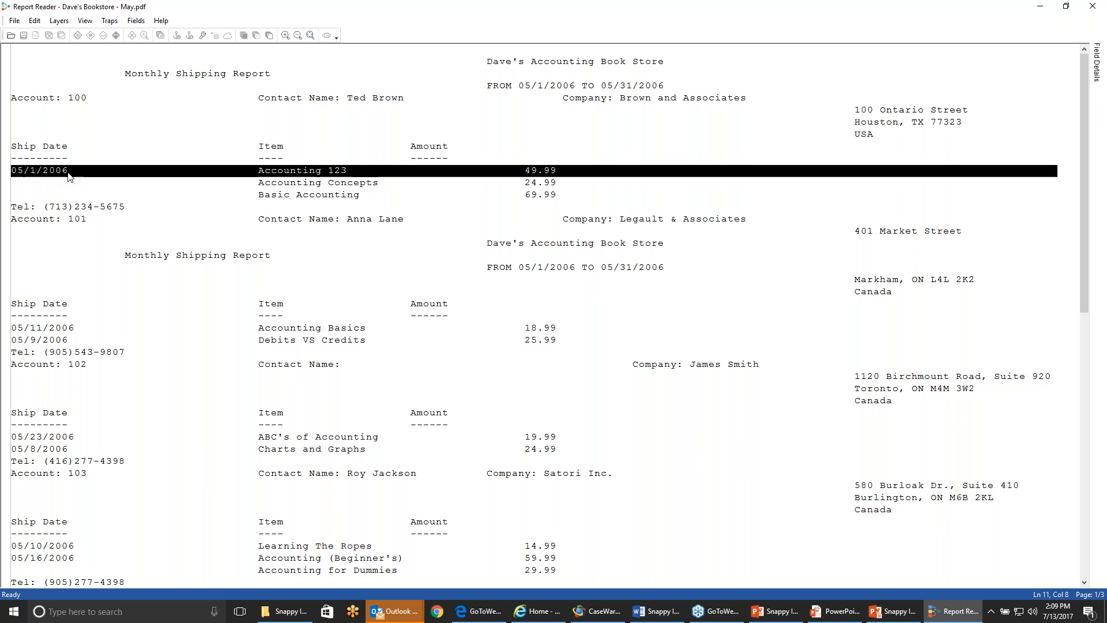
pyautogui.click(70, 174)
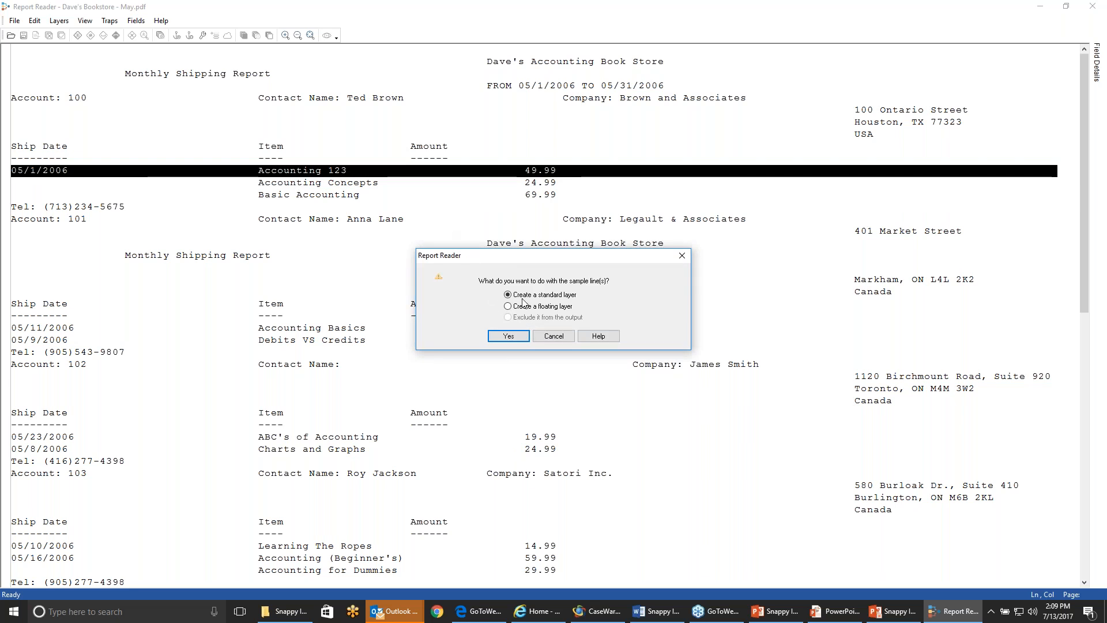
pyautogui.moveTo(594, 296)
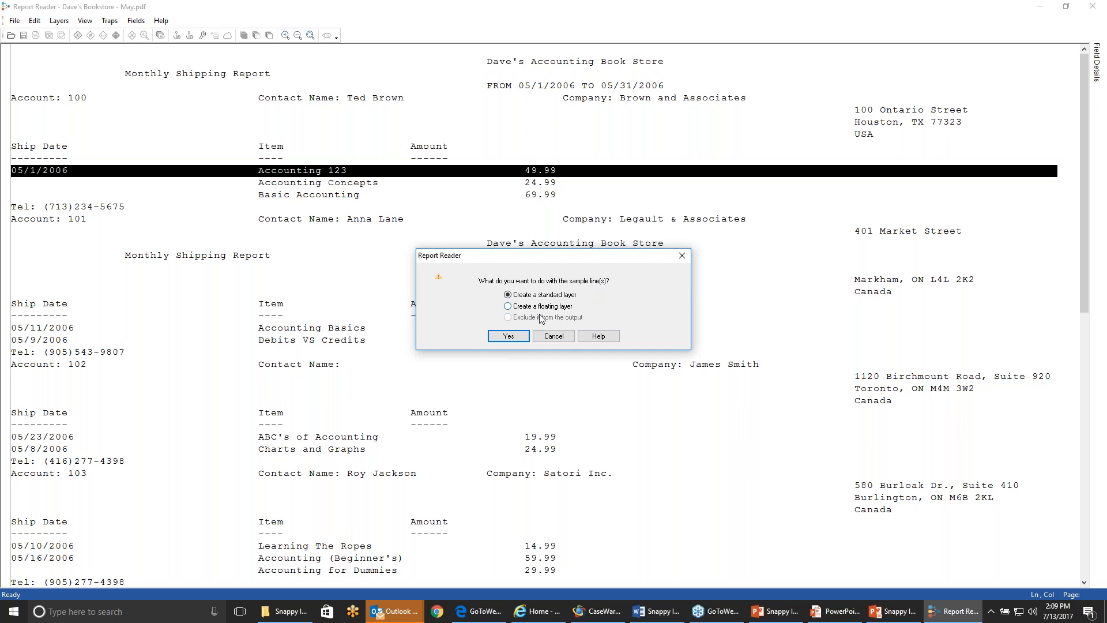
pyautogui.click(508, 336)
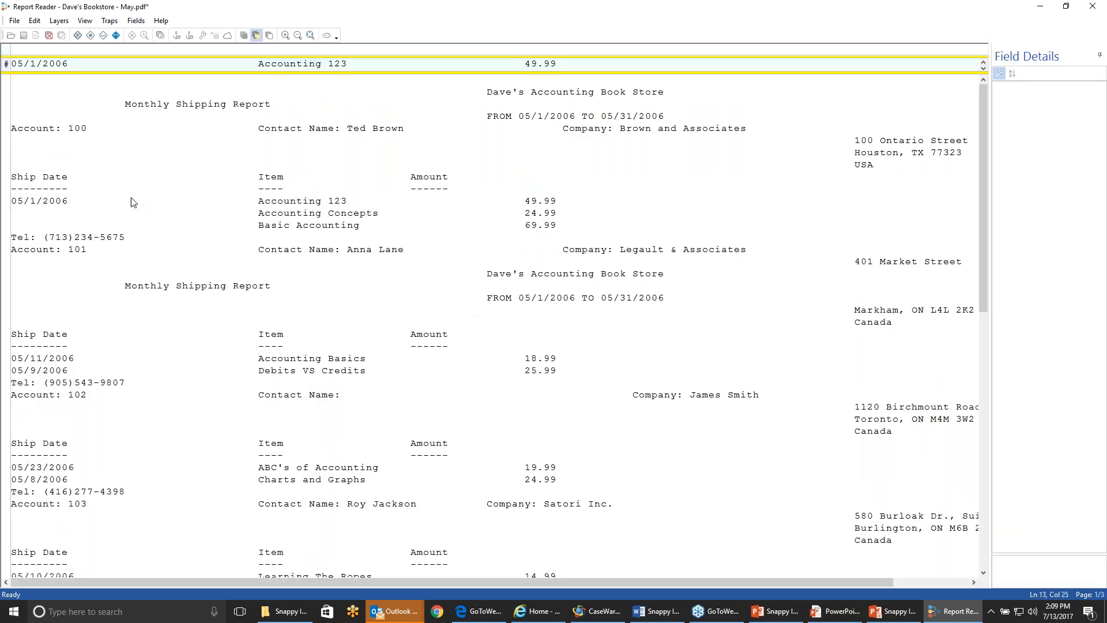
# - Place two numeric traps above the whole-number digits of the sample line's amount and check which report lines are selected
pyautogui.click(79, 212)
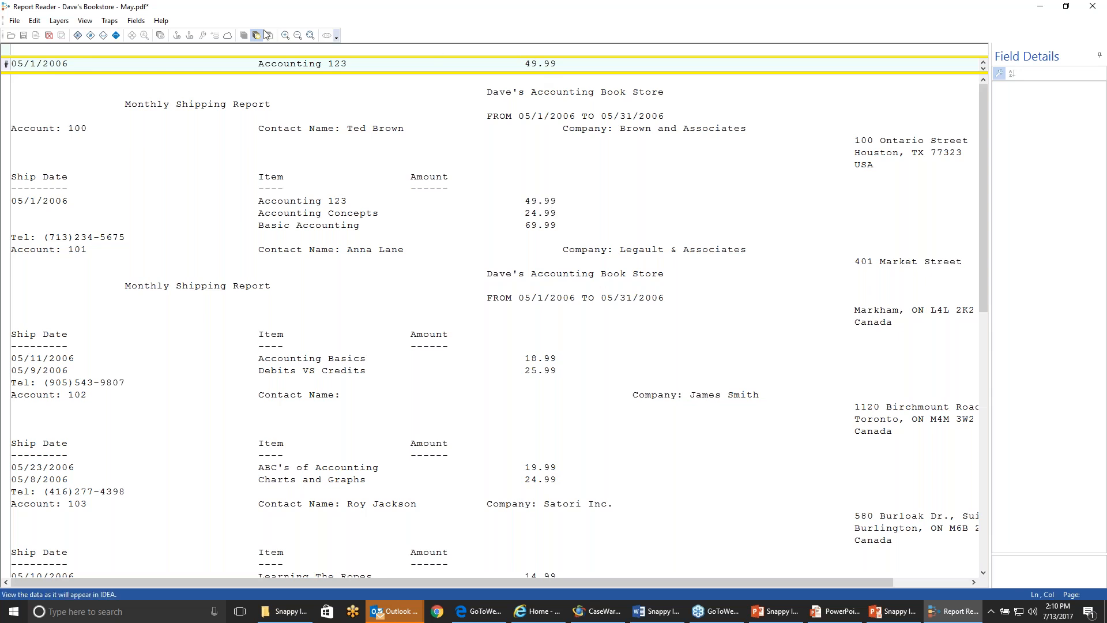
pyautogui.click(91, 35)
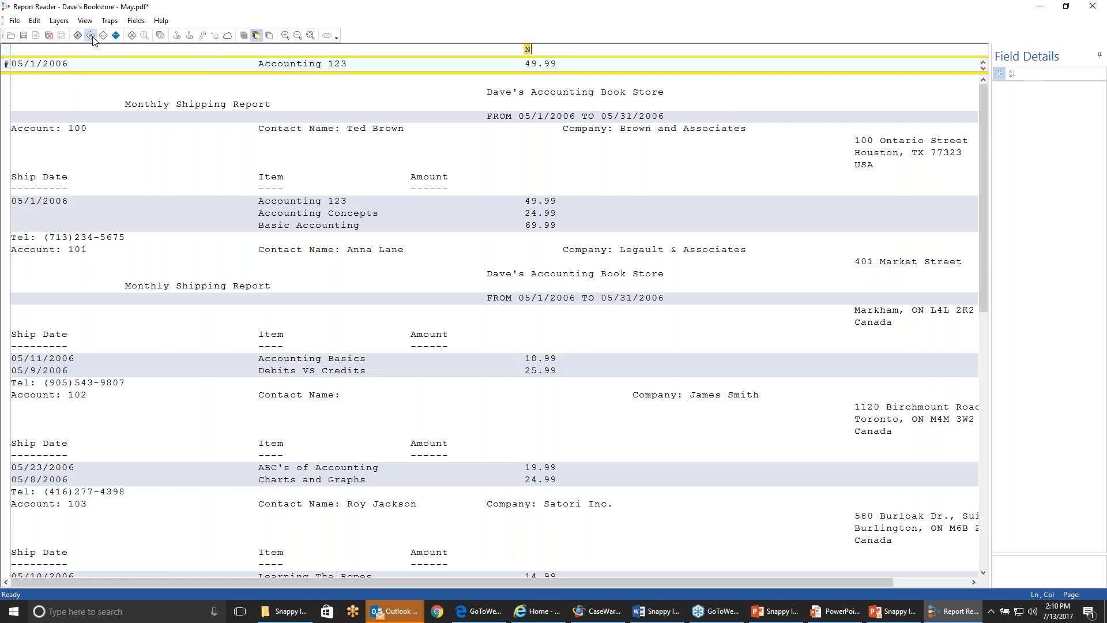
pyautogui.click(526, 71)
pyautogui.click(91, 37)
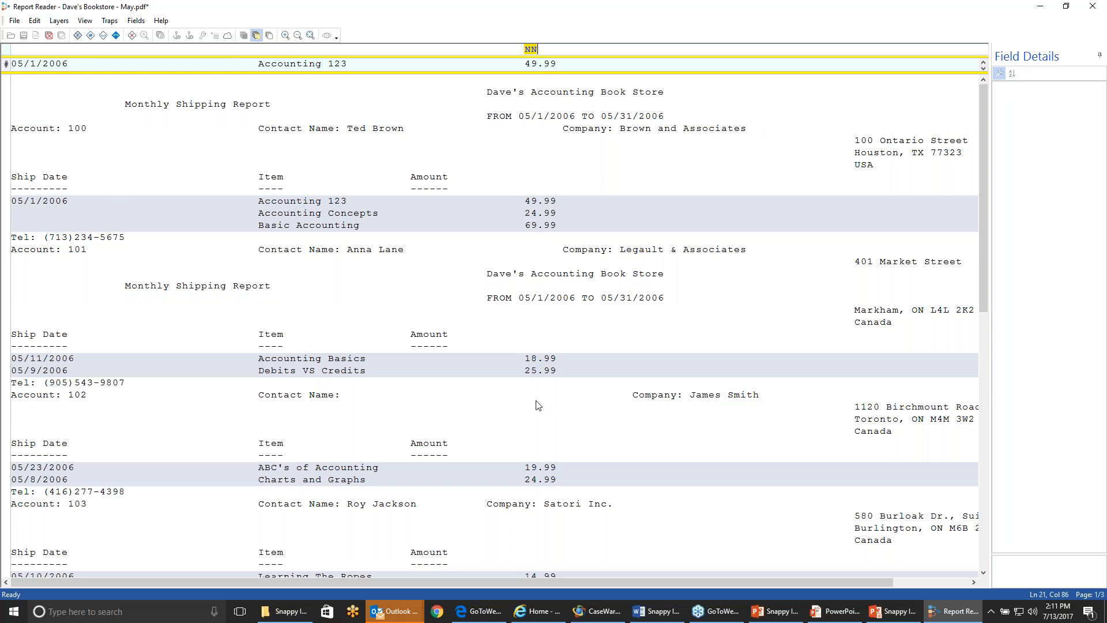
pyautogui.scroll(-2, 589, 500)
pyautogui.scroll(-7, 588, 500)
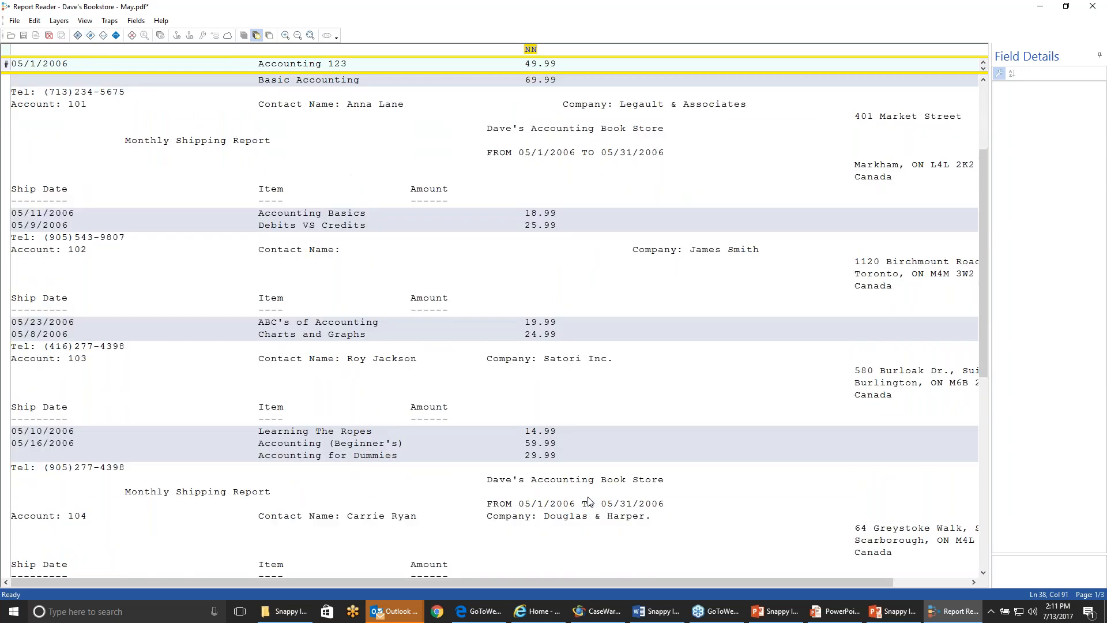
pyautogui.scroll(-8, 585, 497)
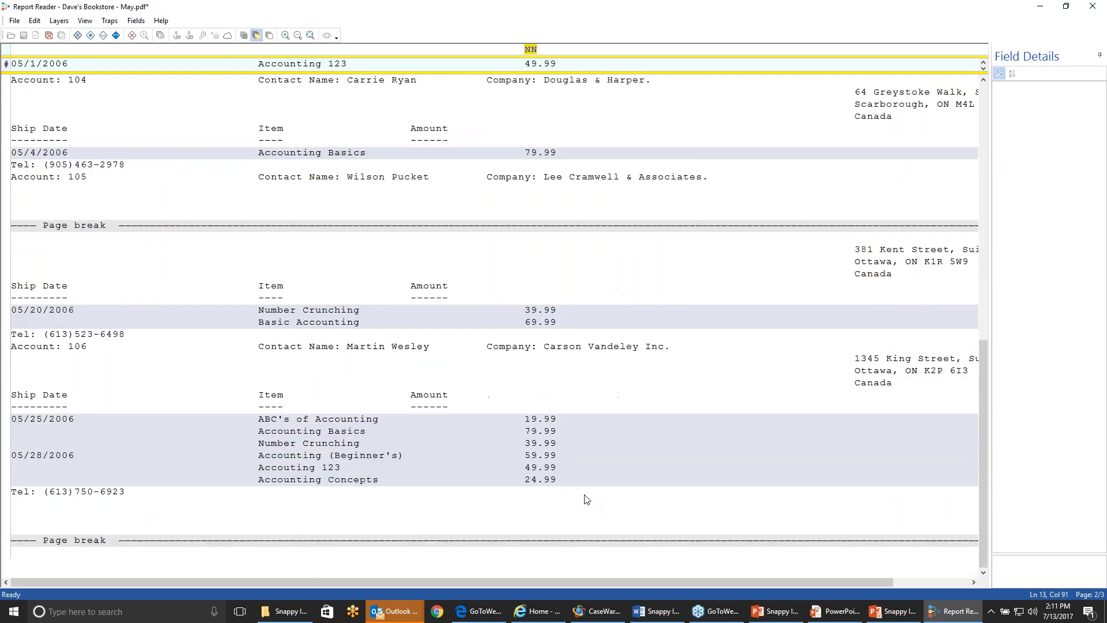
pyautogui.scroll(17, 586, 462)
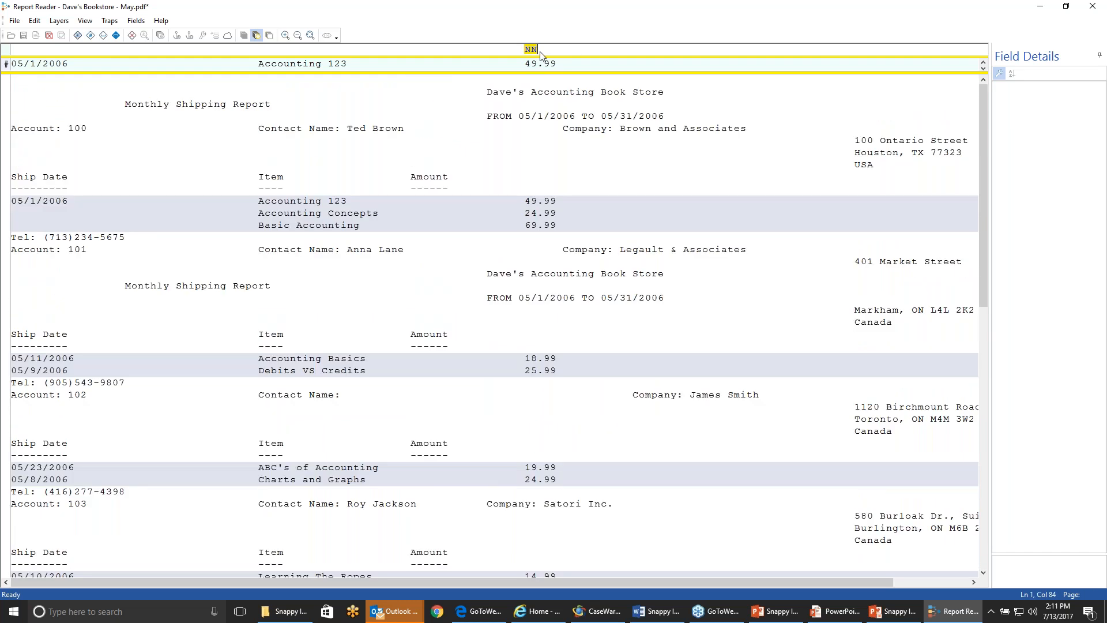
# - Complete the amount trap as NN.NN, turn on the floating trap, and check the selected lines throughout the report
pyautogui.write('.')
pyautogui.click(87, 37)
pyautogui.click(87, 37)
pyautogui.click(226, 37)
pyautogui.scroll(-5, 492, 240)
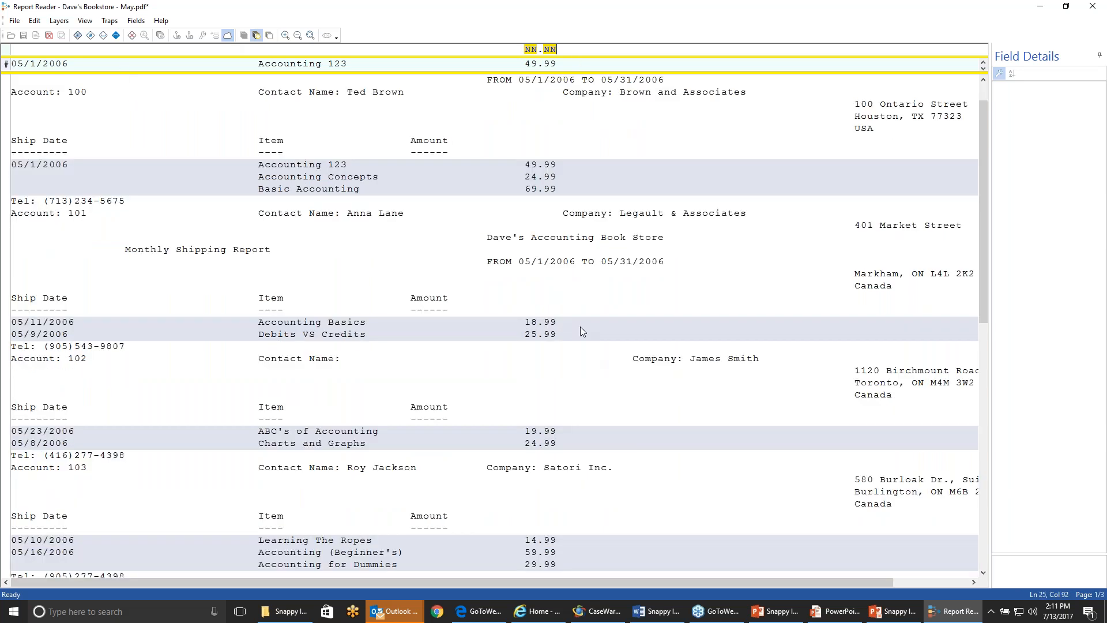
pyautogui.scroll(-6, 589, 469)
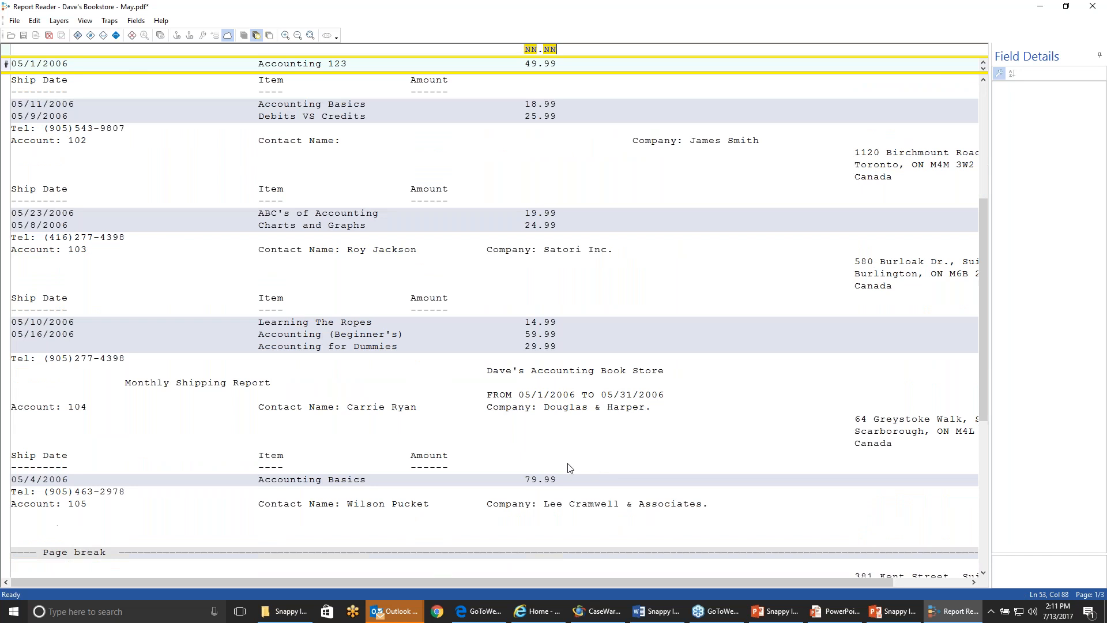
pyautogui.scroll(-5, 540, 505)
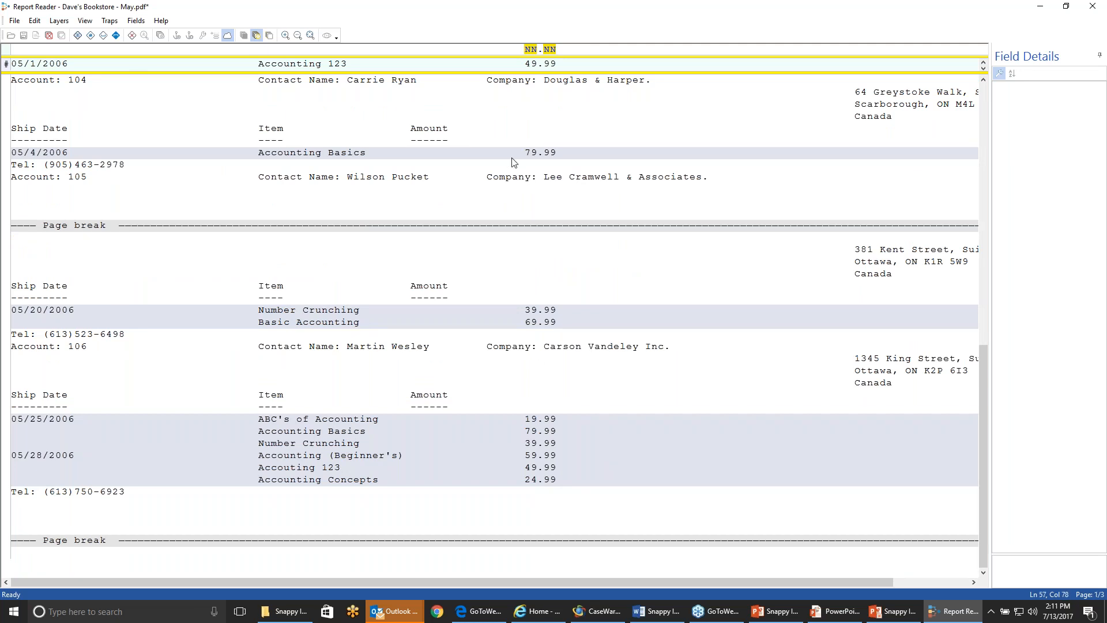
pyautogui.scroll(1, 534, 121)
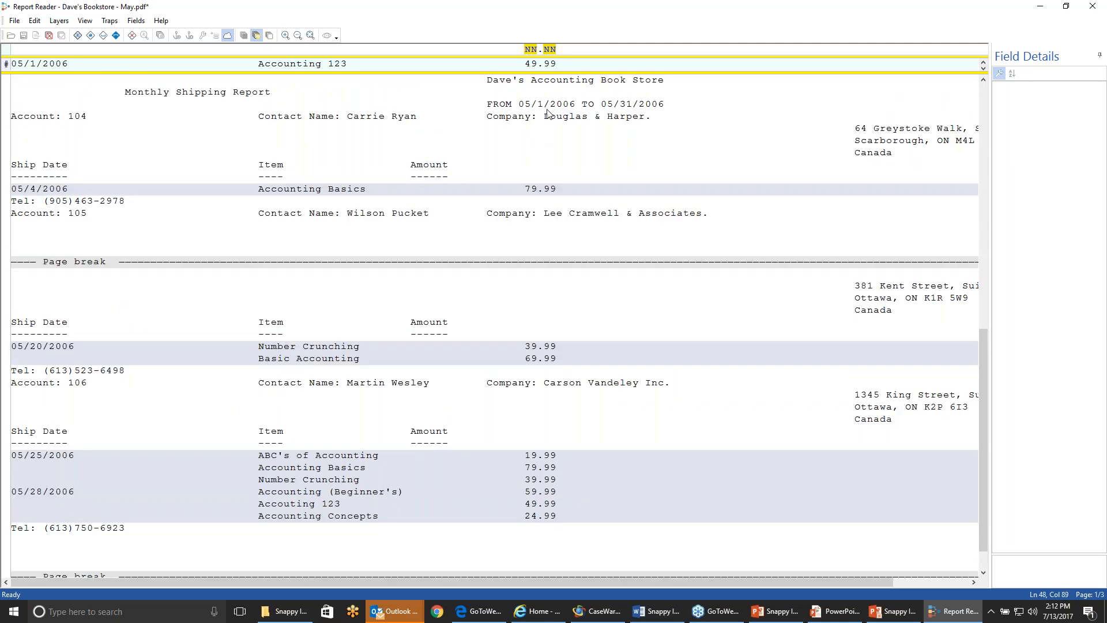
pyautogui.scroll(4, 497, 157)
pyautogui.scroll(13, 497, 157)
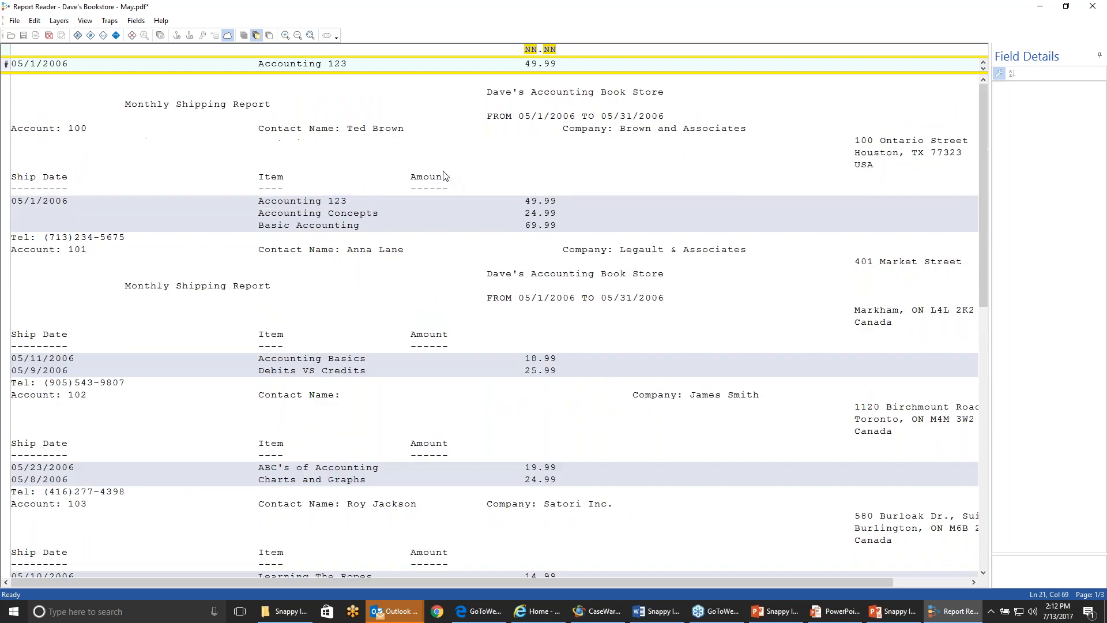
# - Define a field over the sample line's ship date, 11 characters wide, and name the layer Base Layer
pyautogui.click(15, 65)
pyautogui.moveTo(16, 68); pyautogui.dragTo(77, 68)
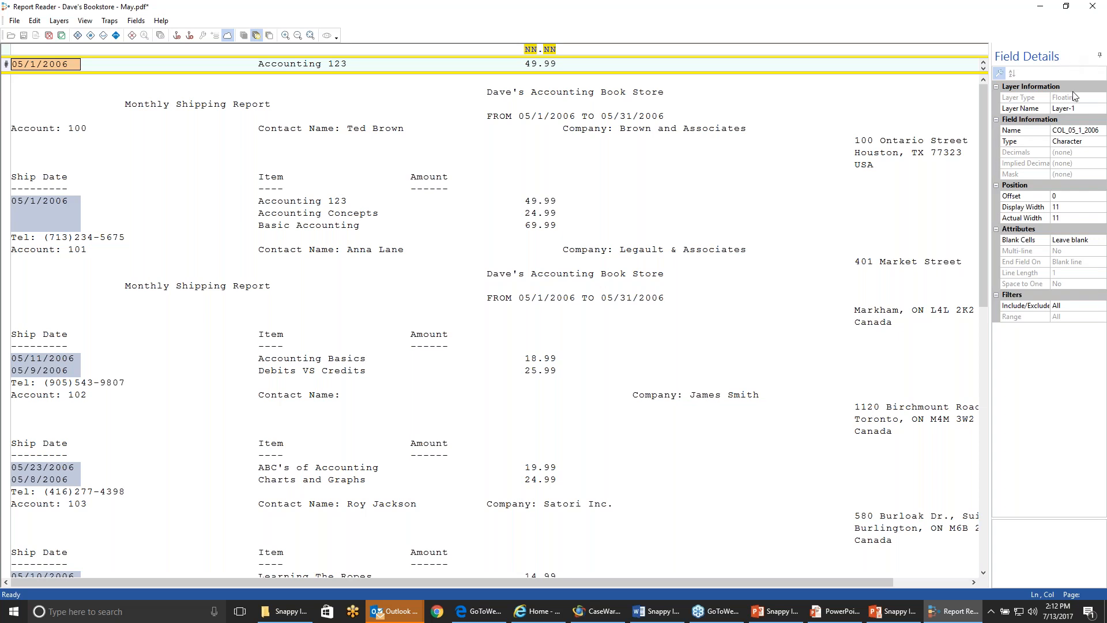
pyautogui.click(1076, 108)
pyautogui.moveTo(1077, 98); pyautogui.dragTo(1056, 109)
pyautogui.click(1057, 109)
pyautogui.click(1062, 110)
pyautogui.write('Base Layer')
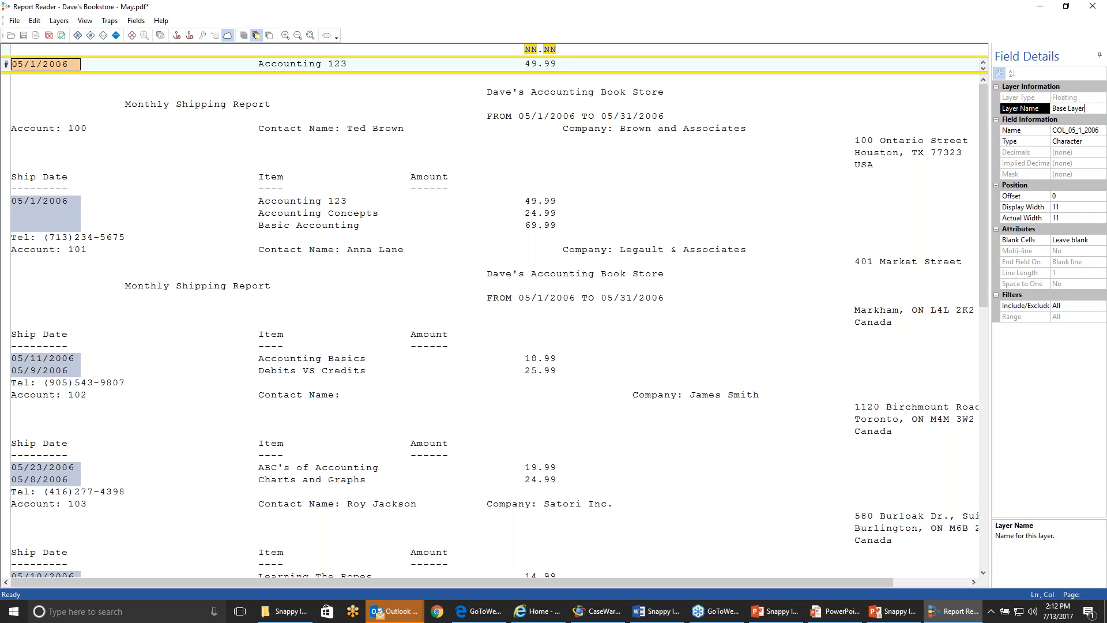
# - Name the date field Ship Date
pyautogui.click(1088, 131)
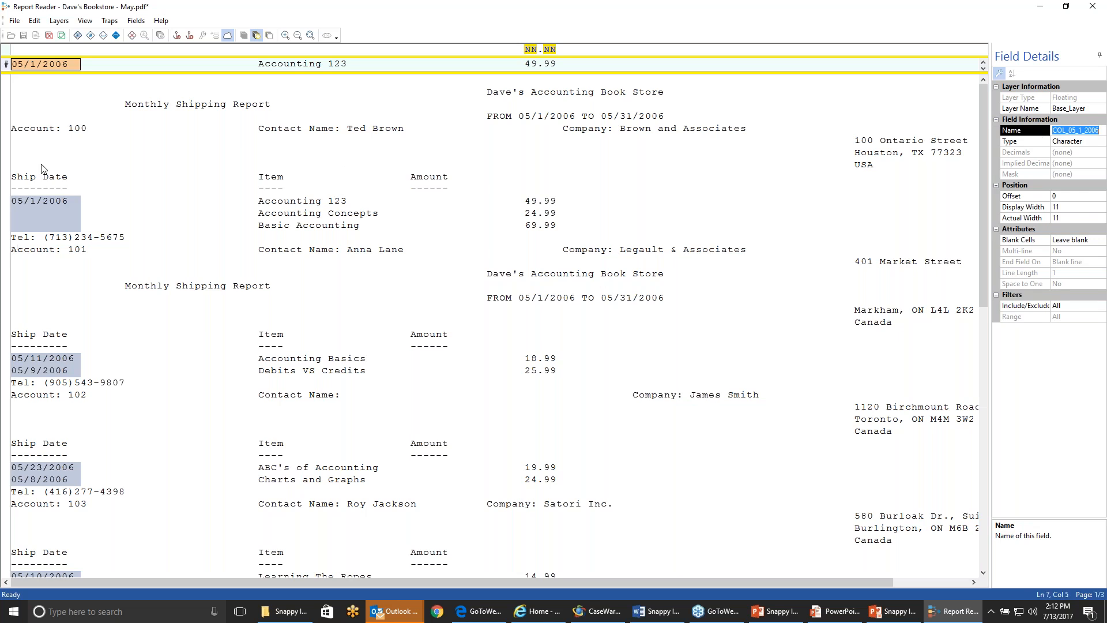
pyautogui.write('S')
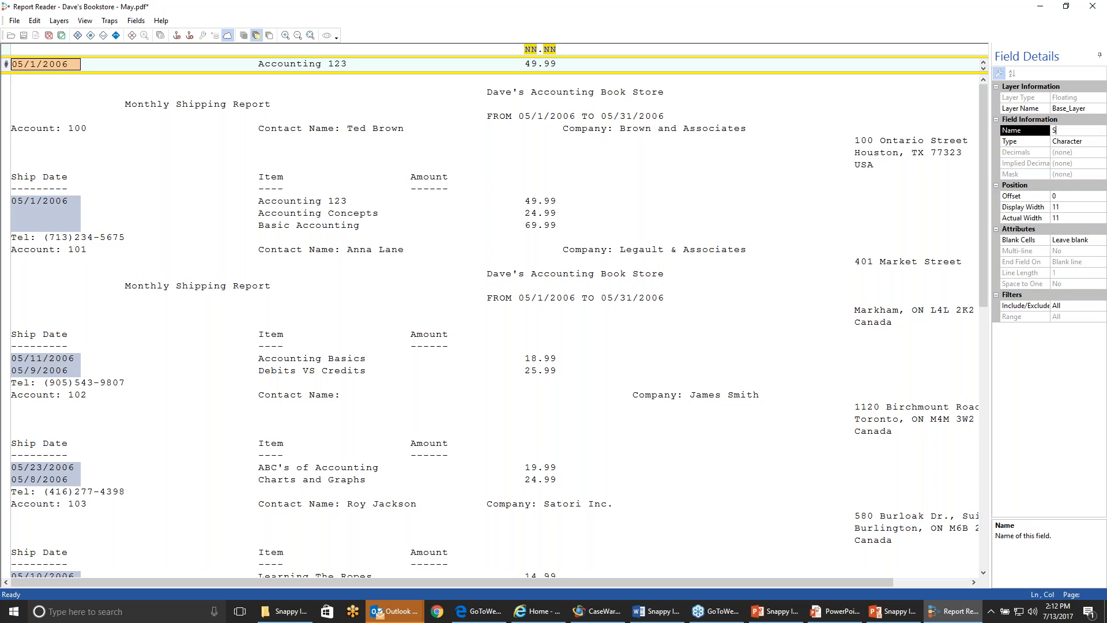
pyautogui.write('hip Date')
# - Define fields over the sample line's item description and amount, naming them item and amount
pyautogui.moveTo(260, 65); pyautogui.dragTo(428, 70)
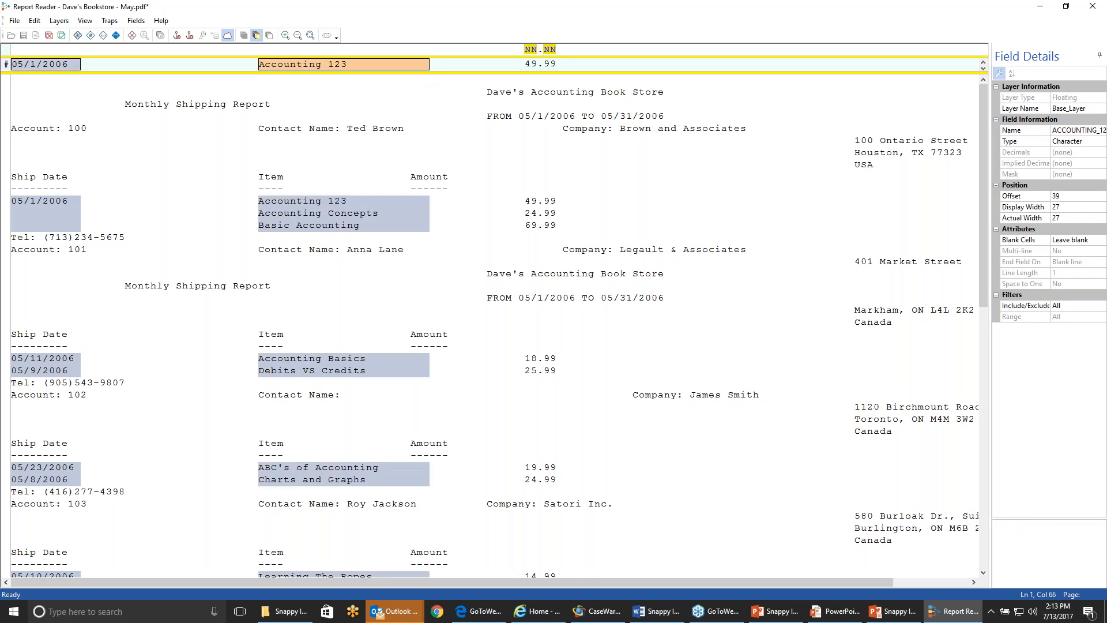
pyautogui.click(1065, 130)
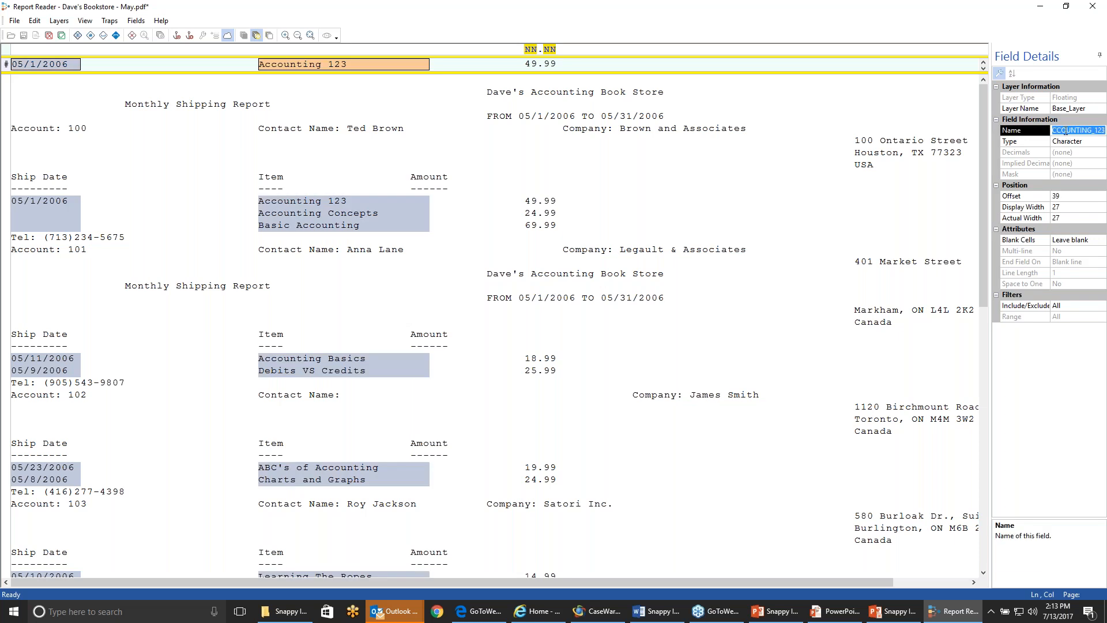
pyautogui.write('item')
pyautogui.moveTo(525, 64); pyautogui.dragTo(556, 65)
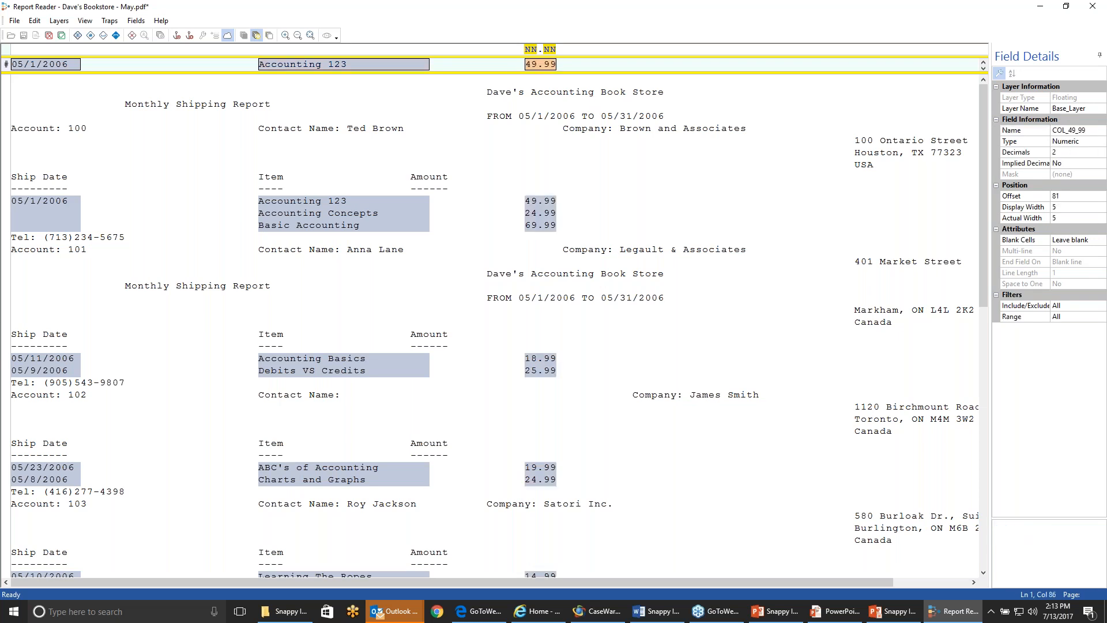
pyautogui.doubleClick(1067, 131)
pyautogui.write('amount')
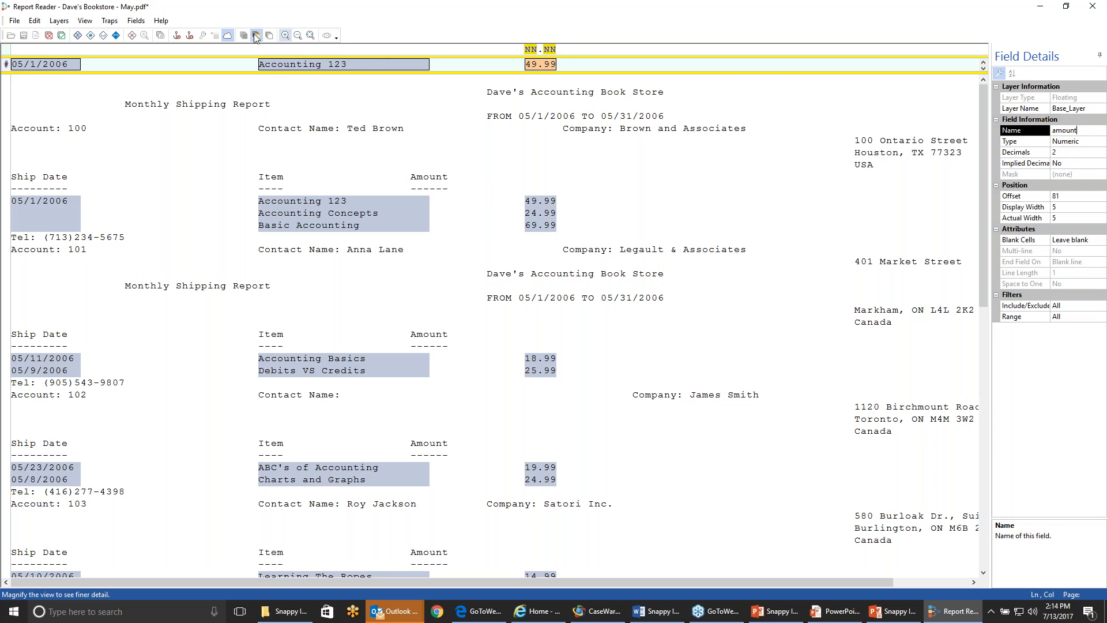
# - Save the base layer and preview the extracted data
pyautogui.click(61, 36)
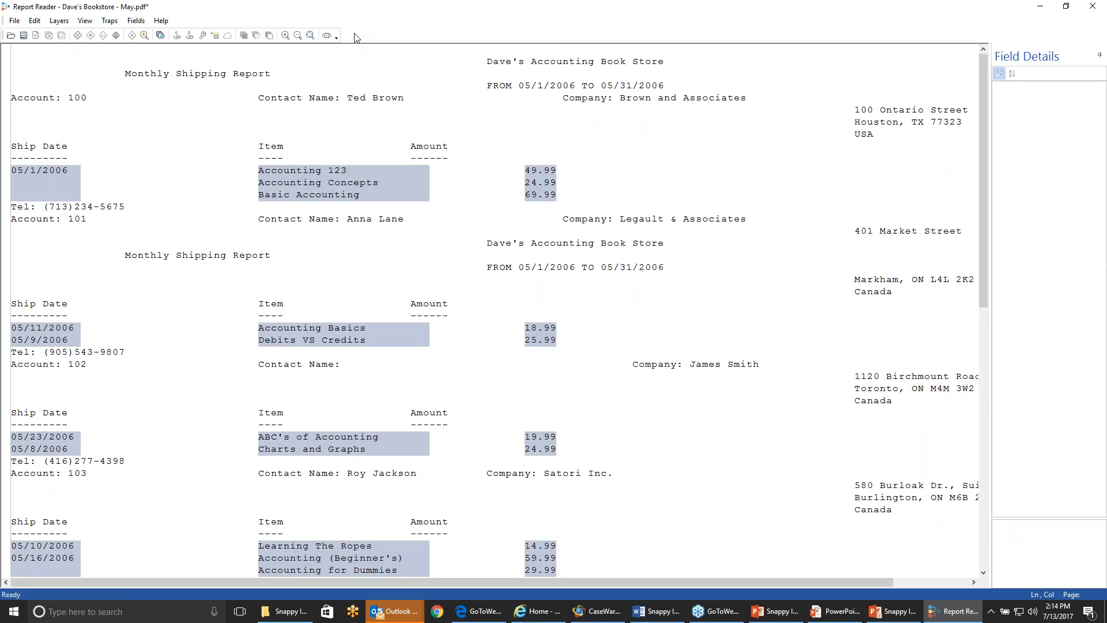
pyautogui.click(325, 42)
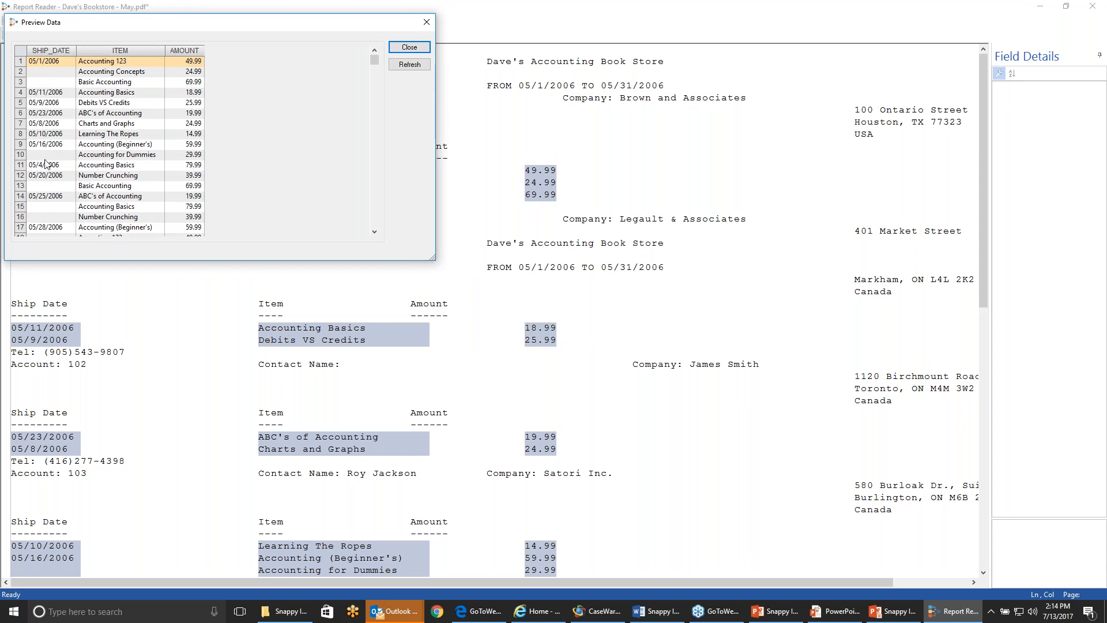
pyautogui.click(409, 48)
# - Set the ship date field's blank cells to use the value from the previous record and preview the data
pyautogui.click(28, 195)
pyautogui.click(28, 167)
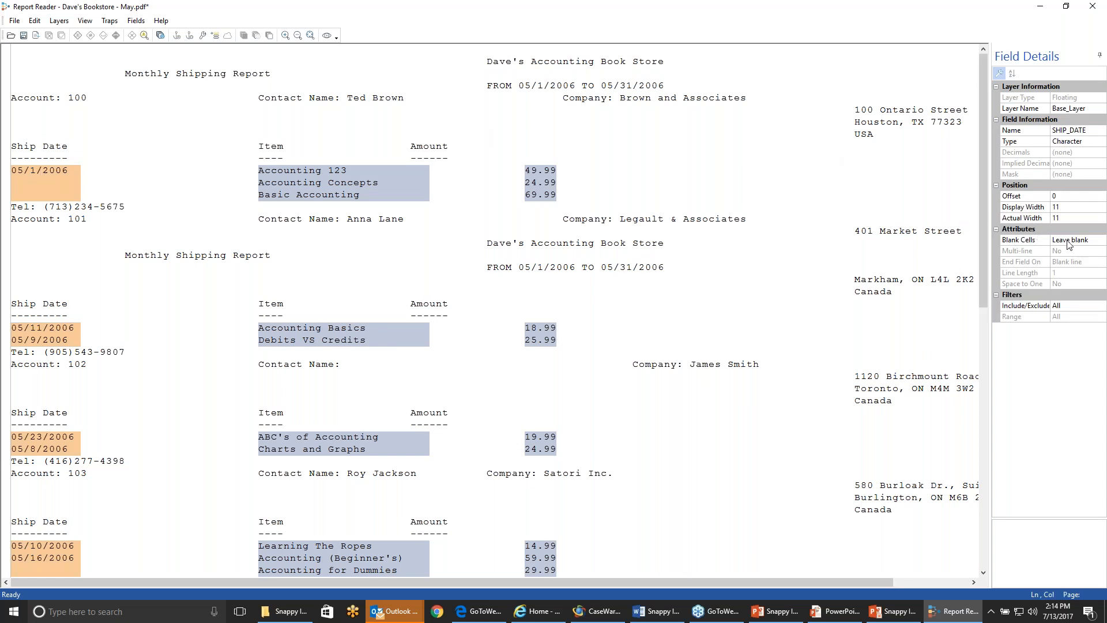
pyautogui.click(1100, 242)
pyautogui.click(1102, 242)
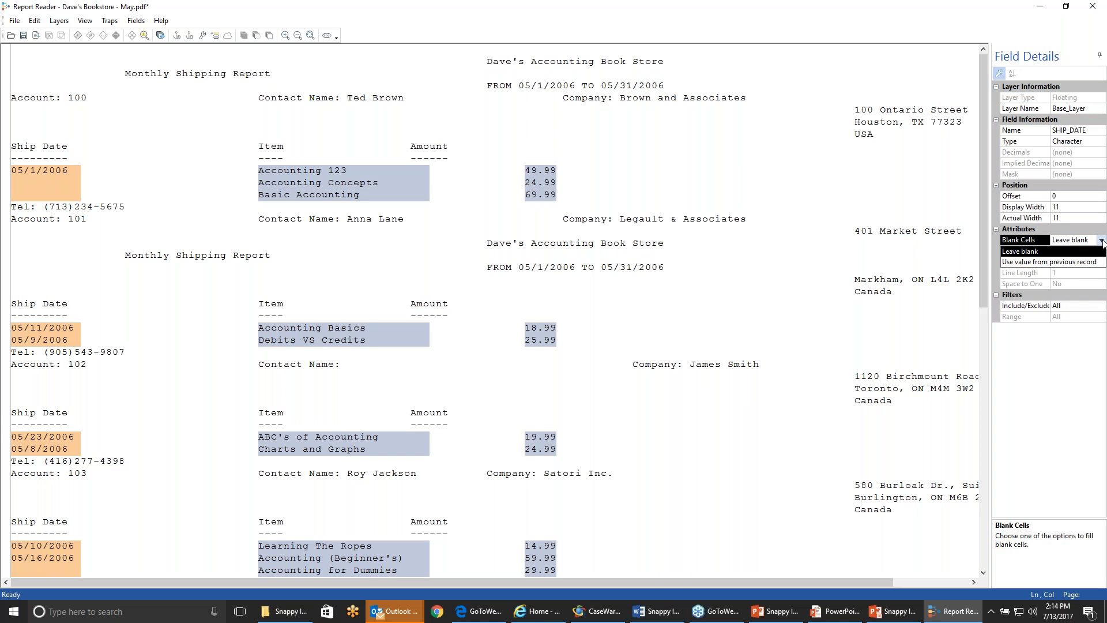
pyautogui.click(1073, 264)
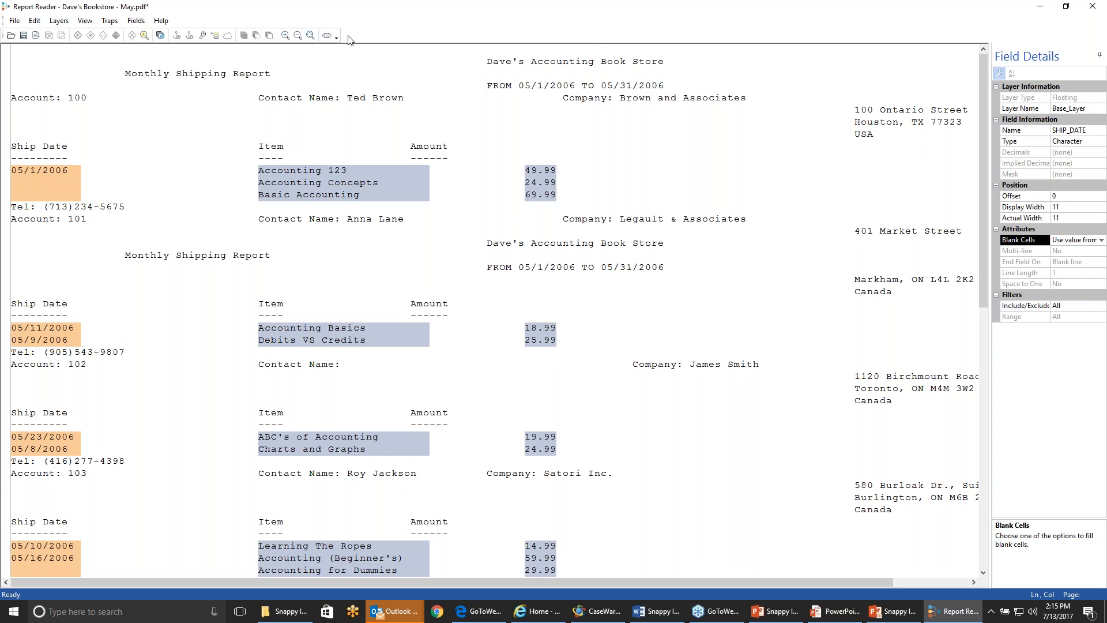
pyautogui.click(326, 35)
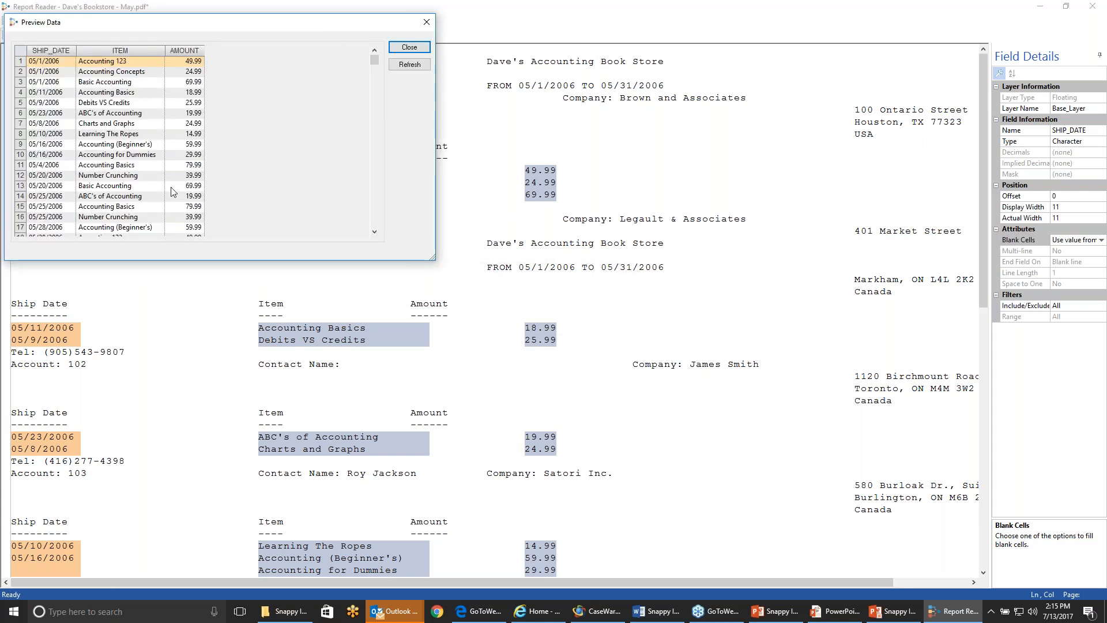
pyautogui.click(410, 47)
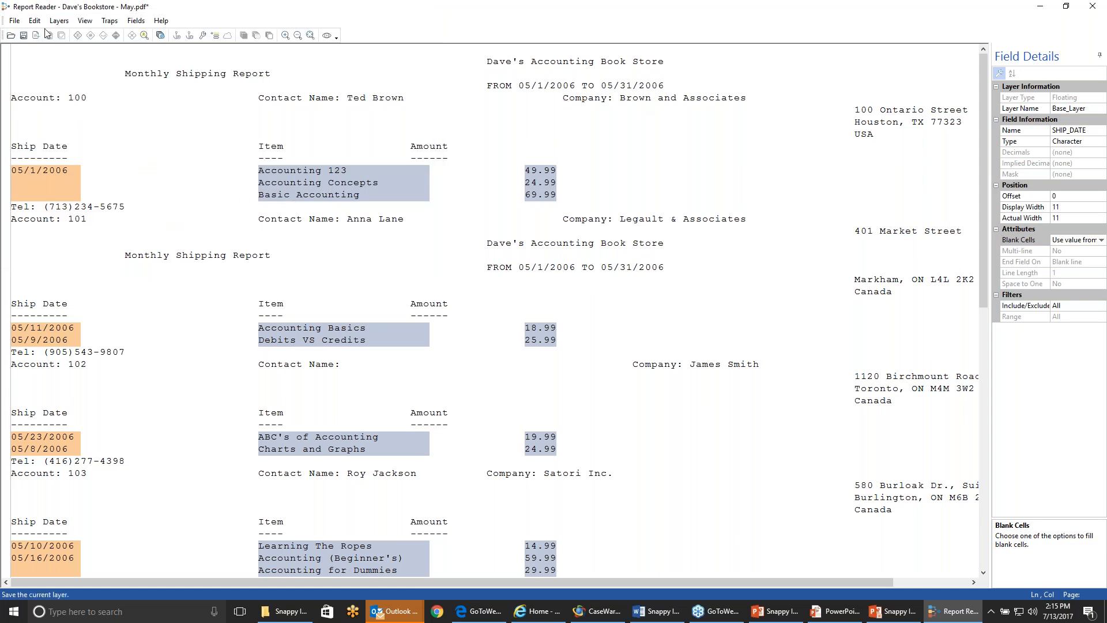
# - Create a standard layer from the first account line of the report and enter Account as its text trap
pyautogui.click(23, 103)
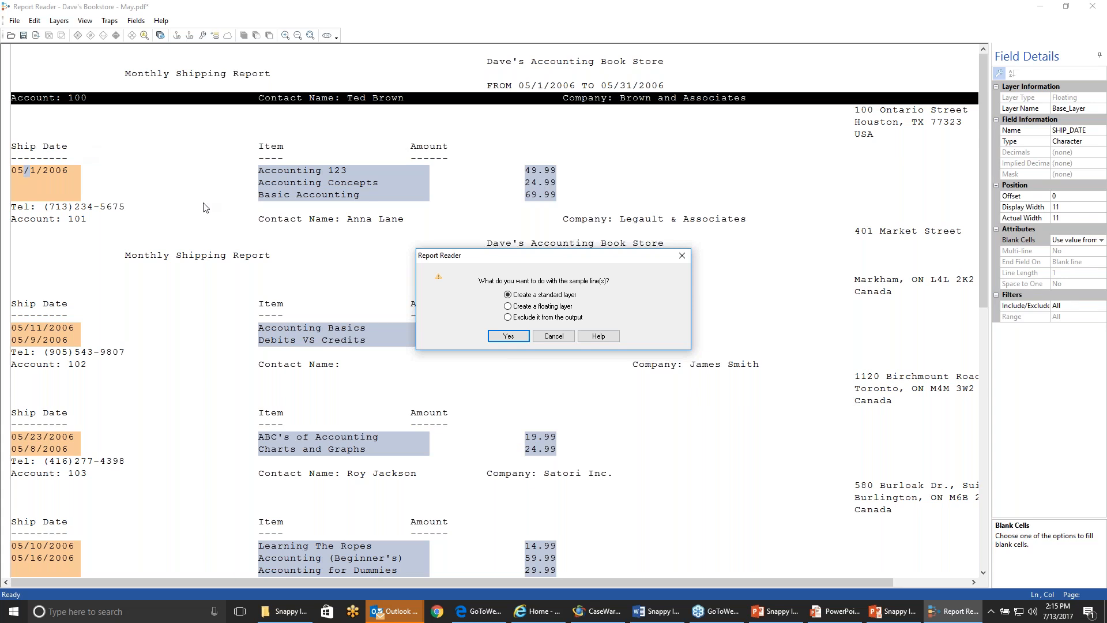
pyautogui.click(549, 339)
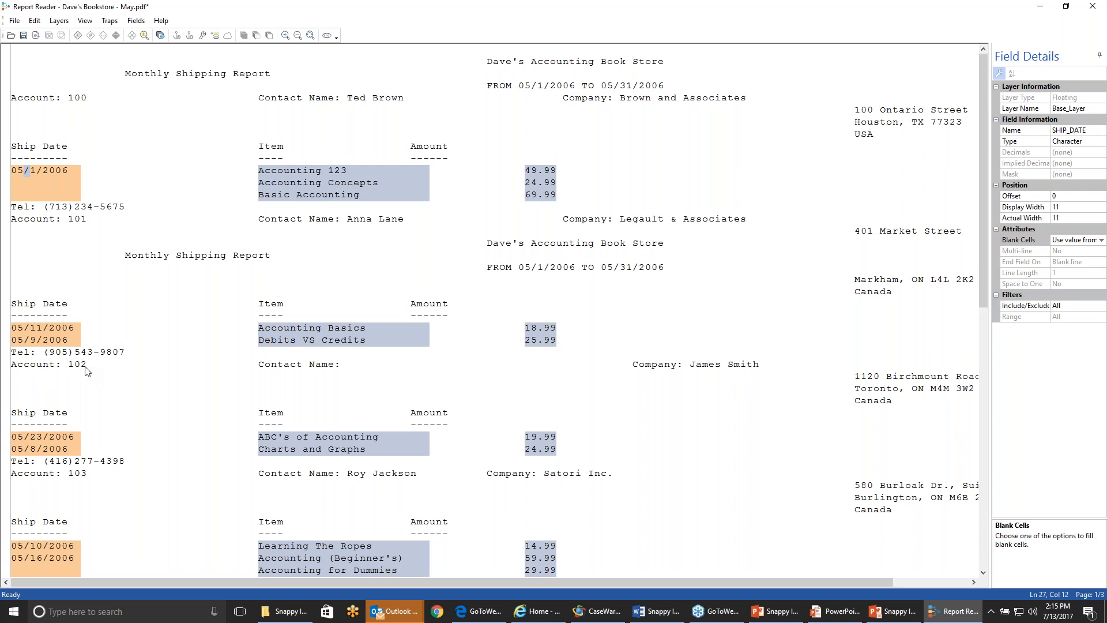
pyautogui.click(22, 102)
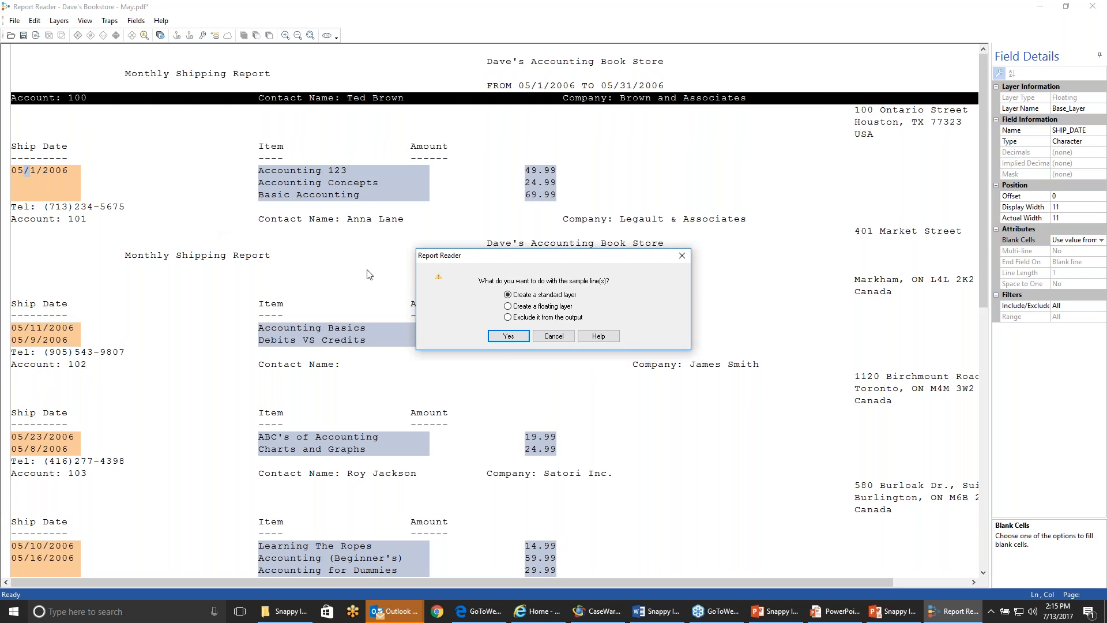
pyautogui.click(518, 338)
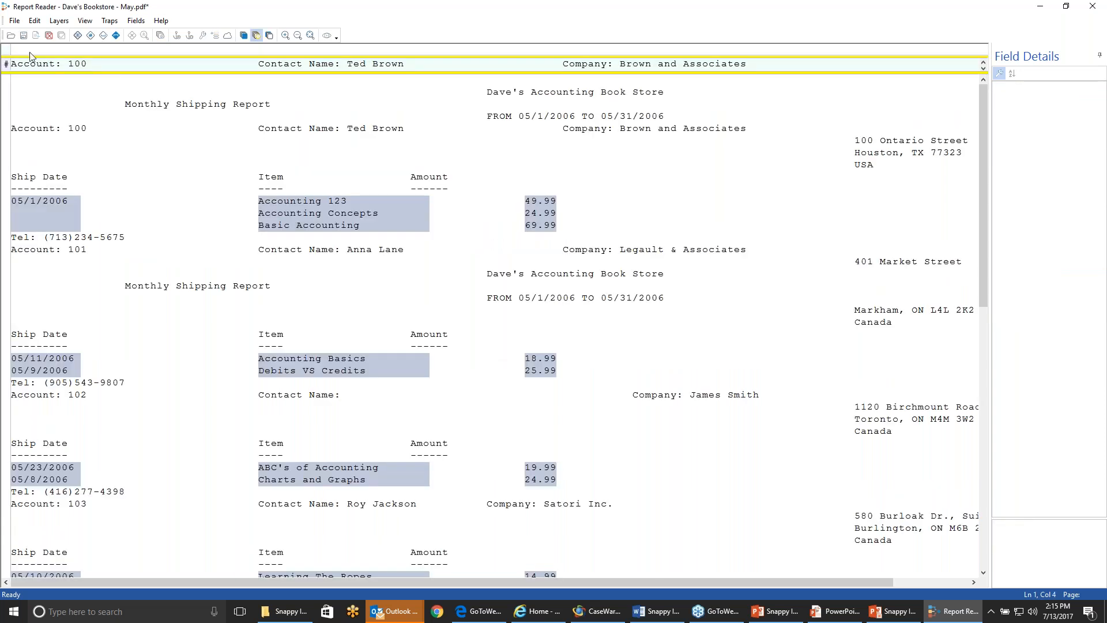
pyautogui.write('Account')
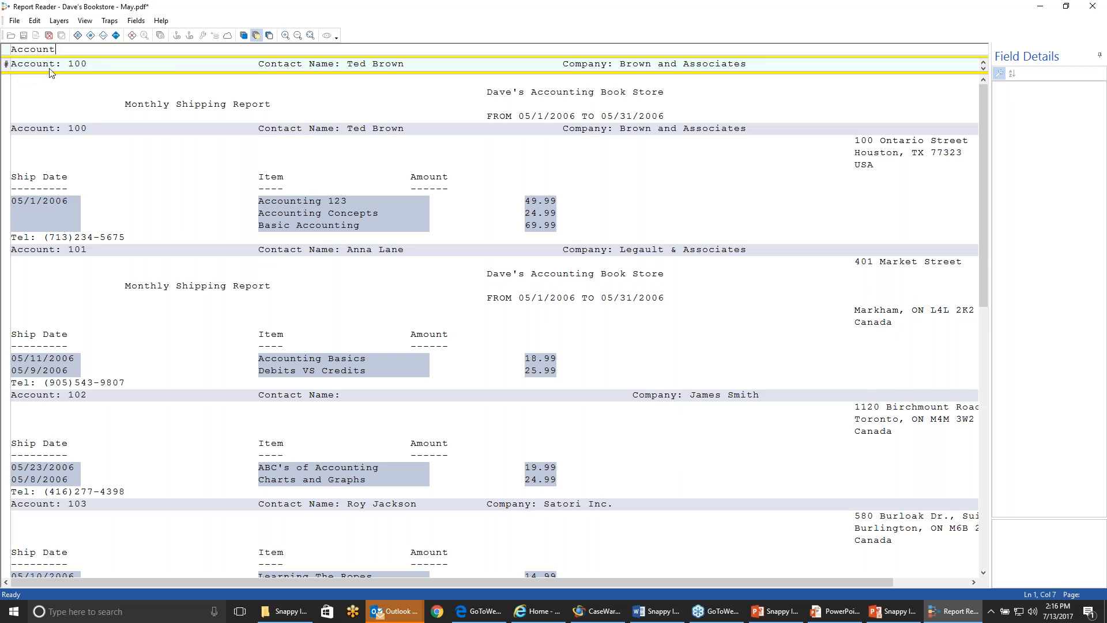
# - Define a 3-character field over the sample line's account number, naming the layer Account and the field Account No
pyautogui.moveTo(69, 68); pyautogui.dragTo(88, 67)
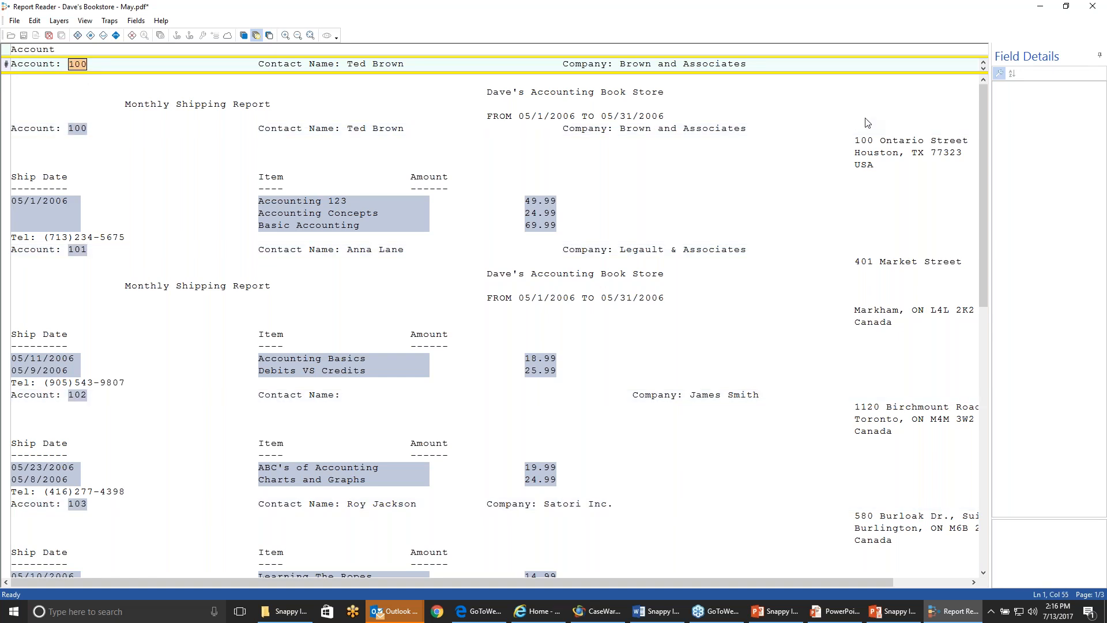
pyautogui.click(1080, 107)
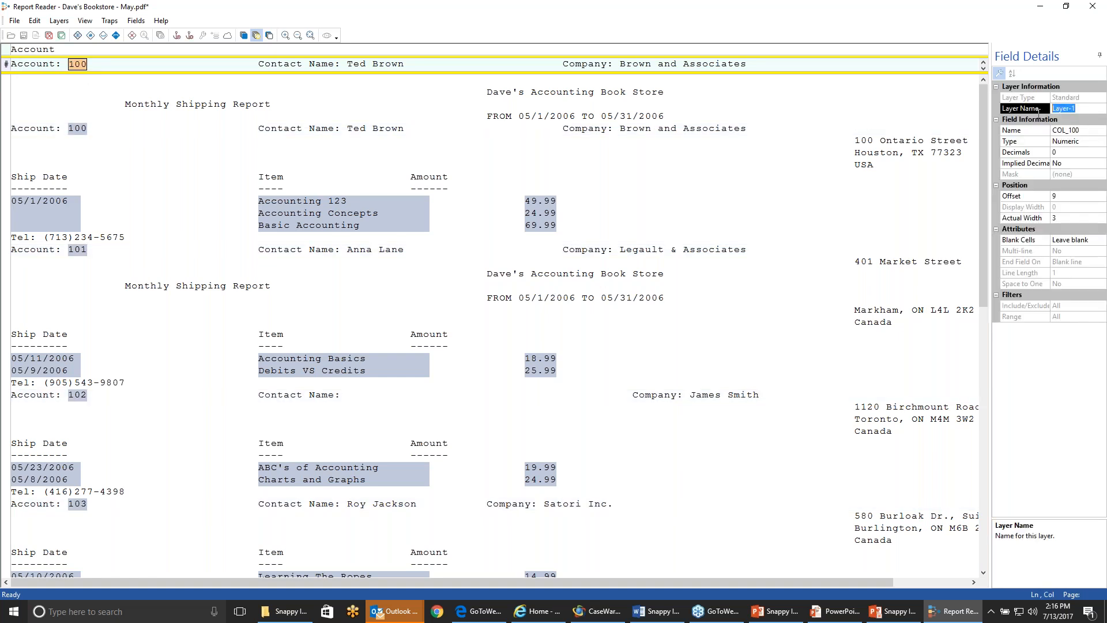
pyautogui.write('Account')
pyautogui.click(1084, 133)
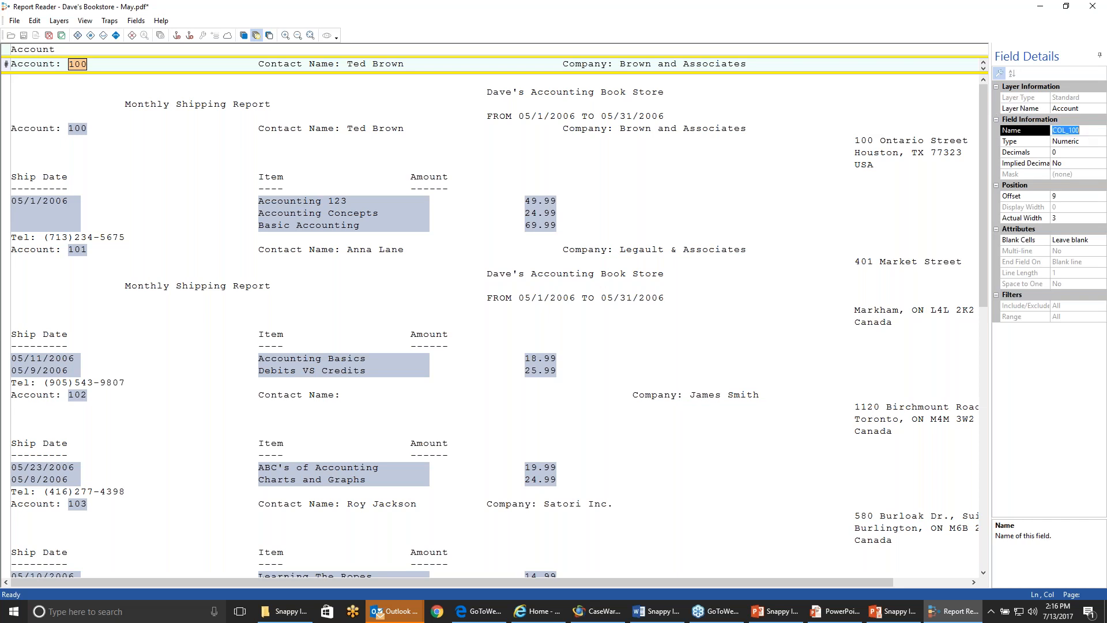
pyautogui.write('Account No')
# - Set the account number field's type to Character and its blank cells to use the value from the previous record
pyautogui.click(1091, 144)
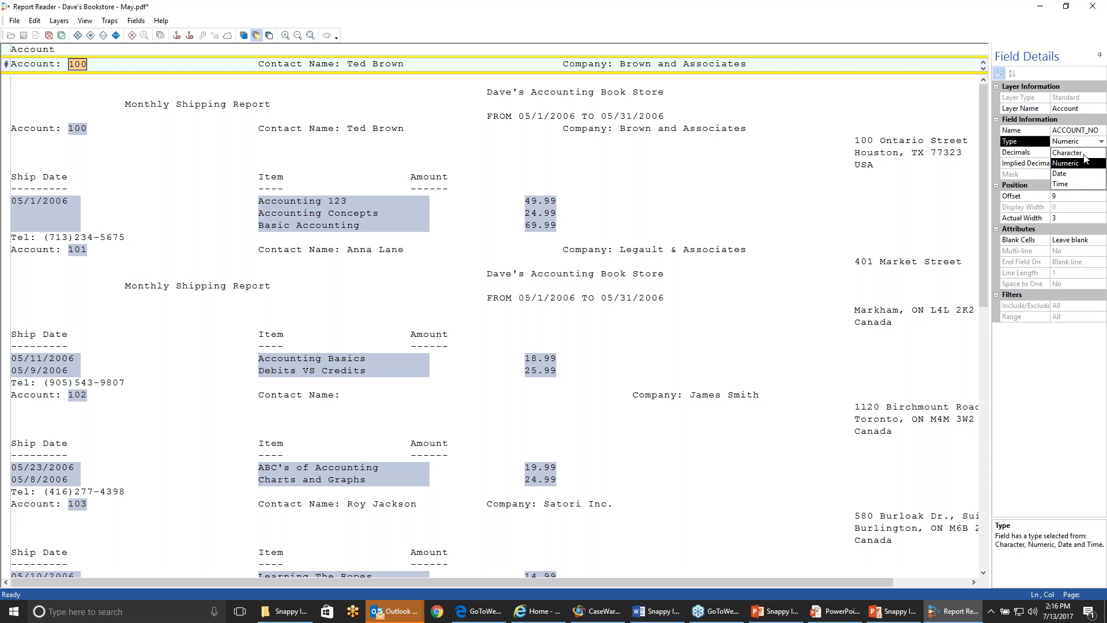
pyautogui.click(1081, 154)
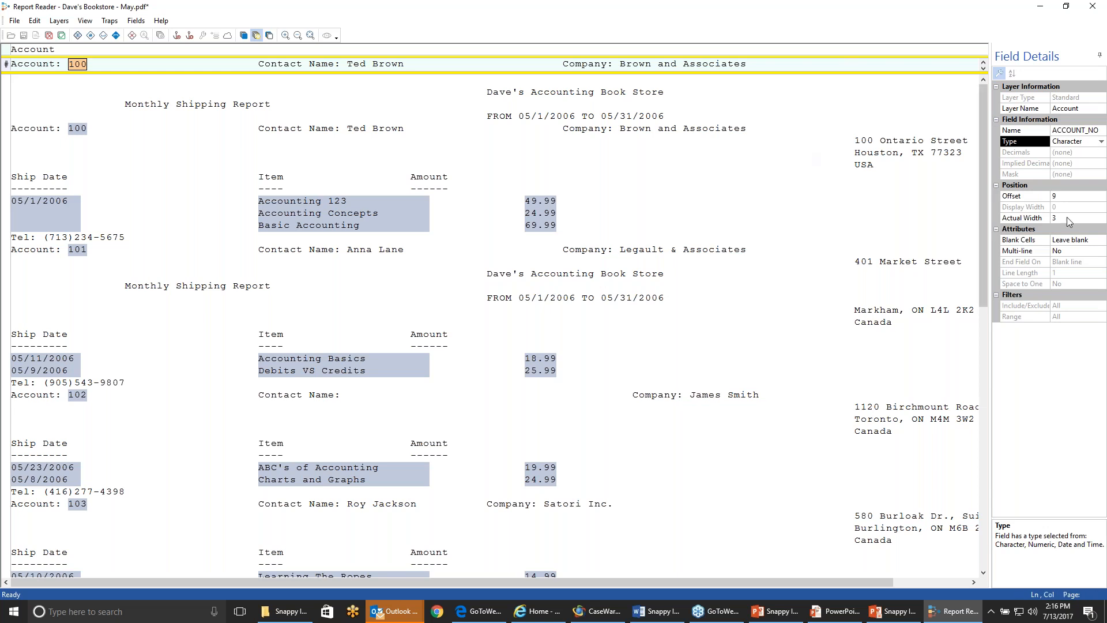
pyautogui.click(1072, 238)
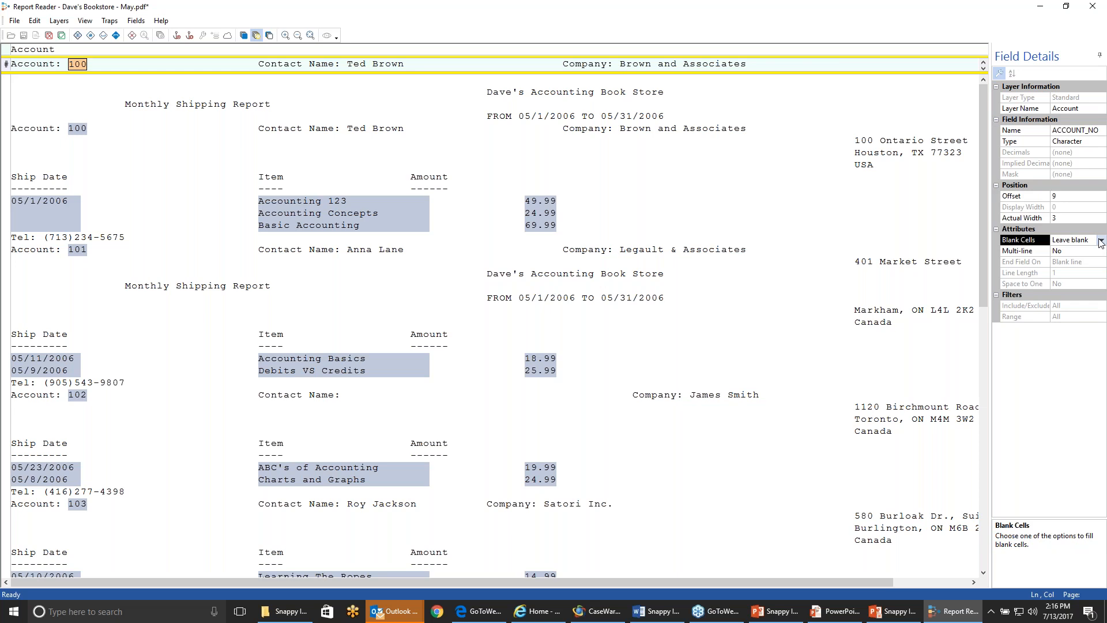
pyautogui.click(1072, 239)
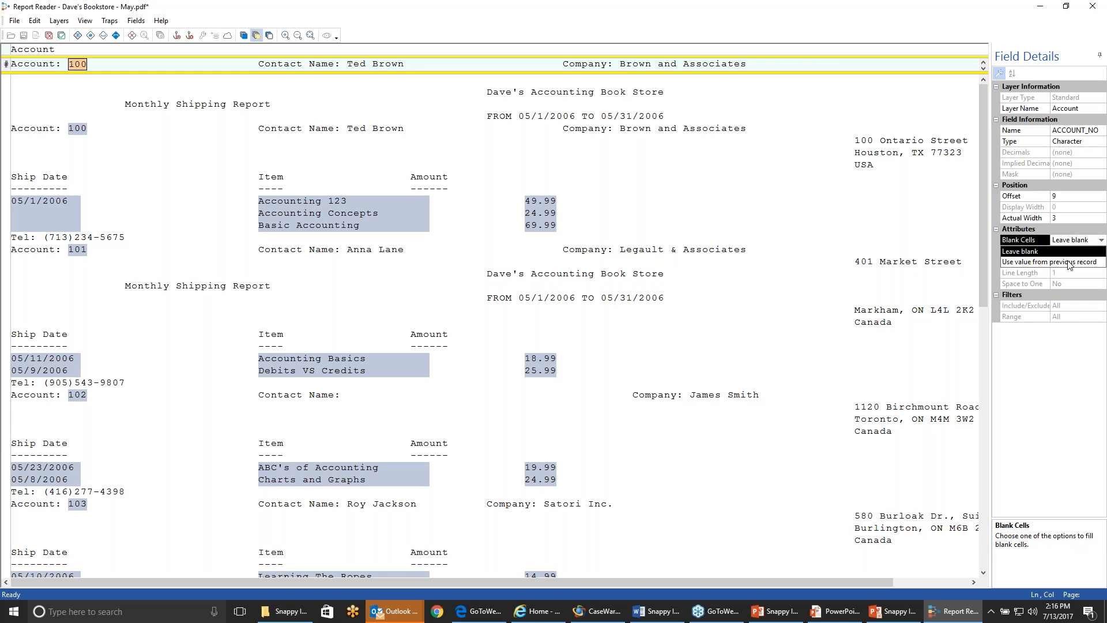
pyautogui.click(1069, 262)
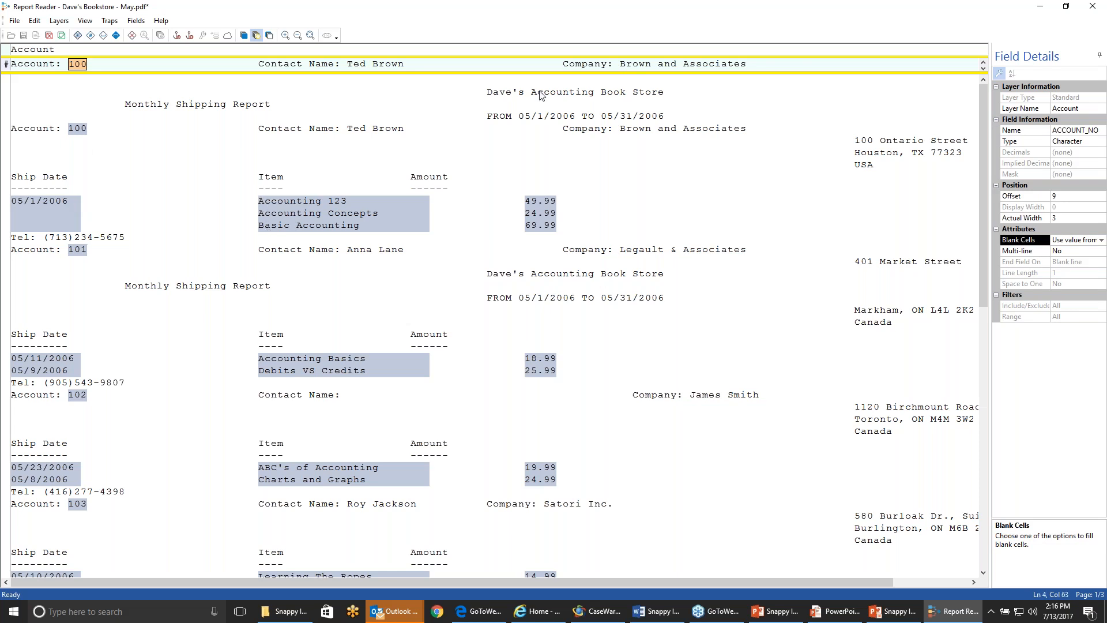
# - Define a 38-character field over the sample line's company name, named Company, with blank cells using the value from the previous record
pyautogui.moveTo(626, 68); pyautogui.dragTo(860, 65)
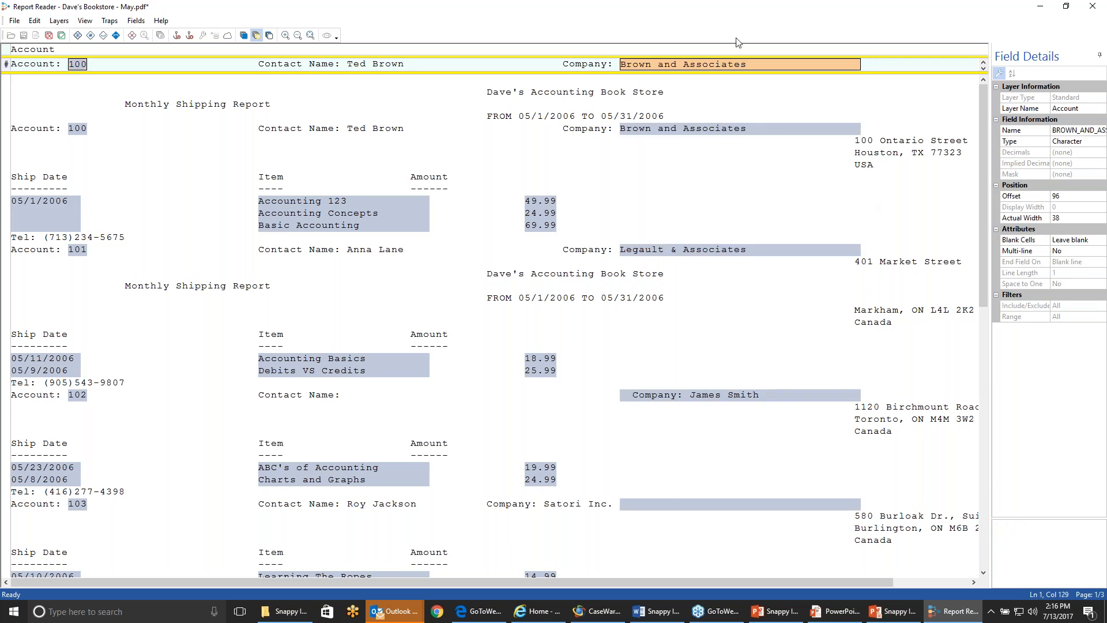
pyautogui.click(1057, 131)
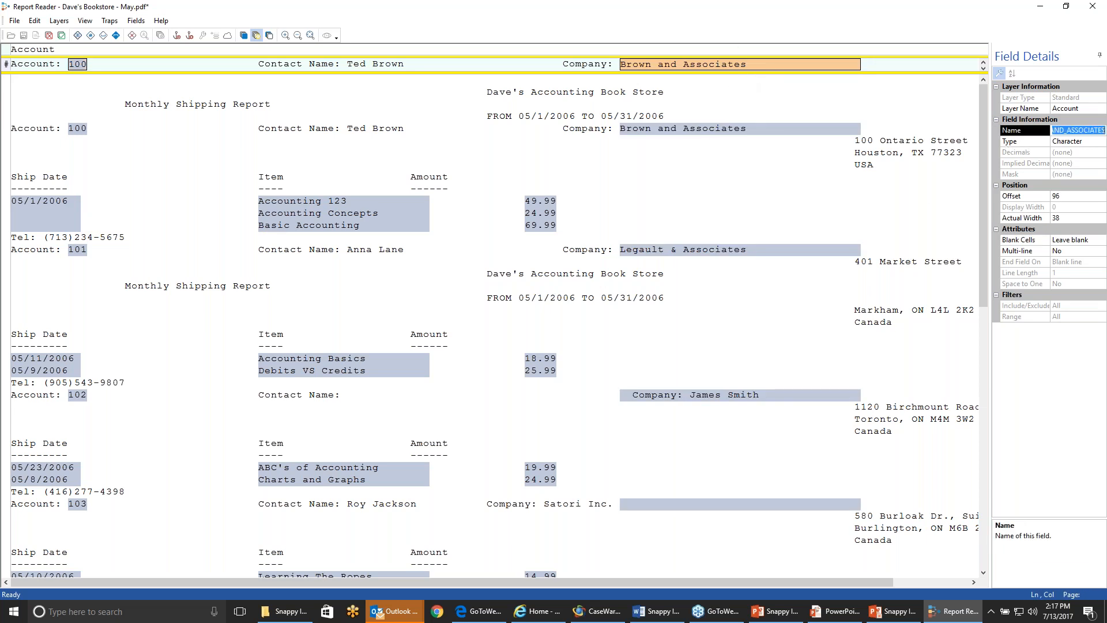
pyautogui.write('Company')
pyautogui.click(1099, 240)
pyautogui.click(1098, 240)
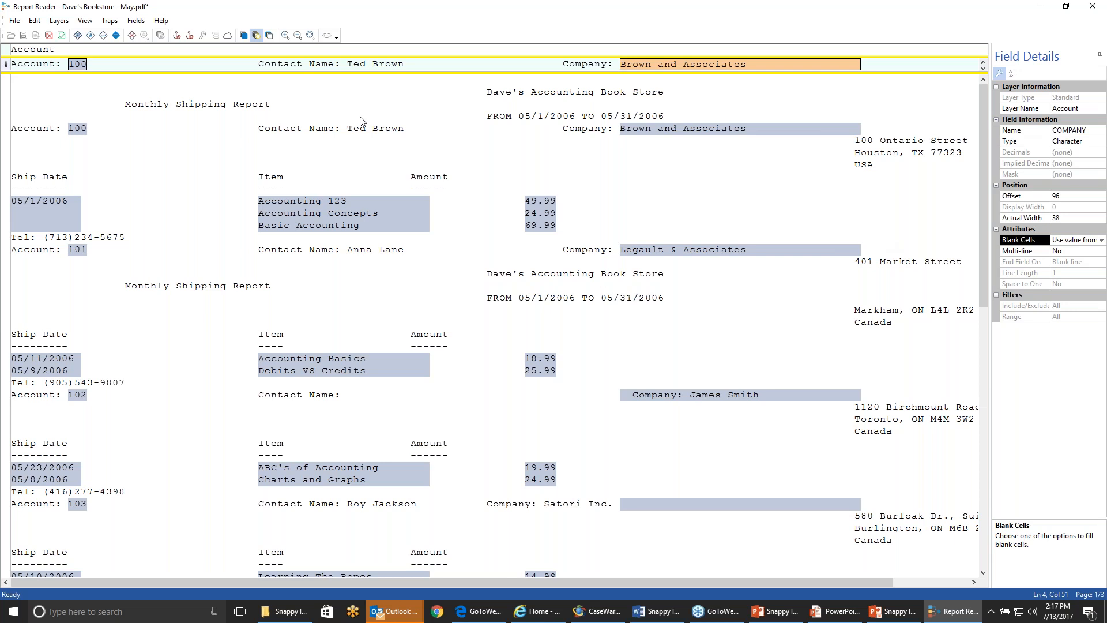
# - Save the Account layer and preview the extracted data with the account and company fields
pyautogui.click(60, 37)
pyautogui.click(326, 37)
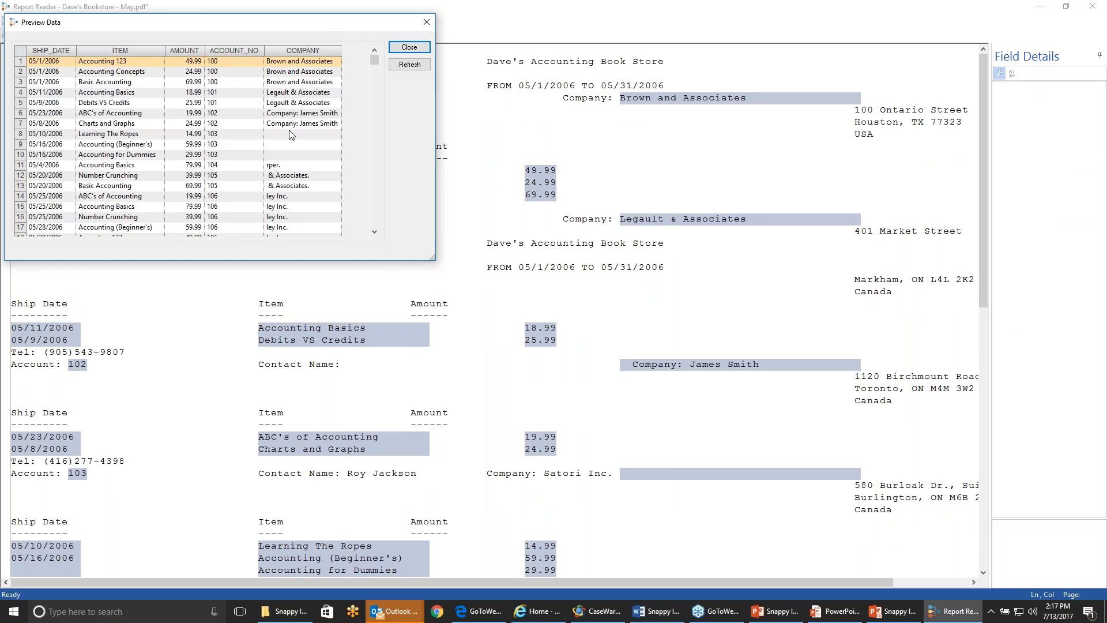
pyautogui.click(408, 48)
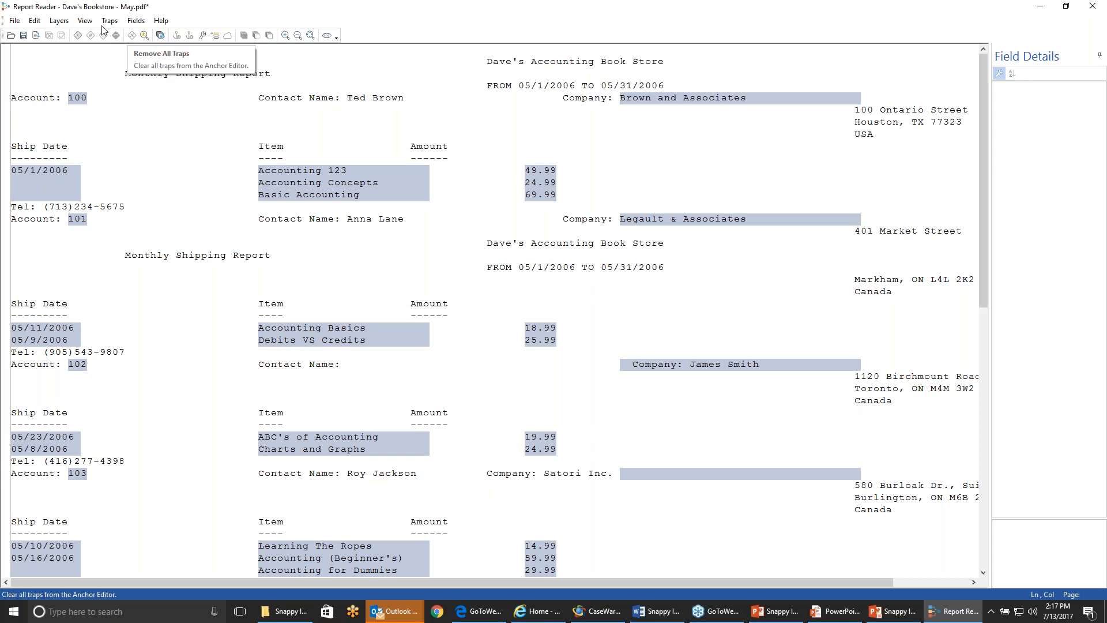
# - Edit the Account layer to replace its Account trap with a floating trap on Company, and save the layer
pyautogui.click(58, 21)
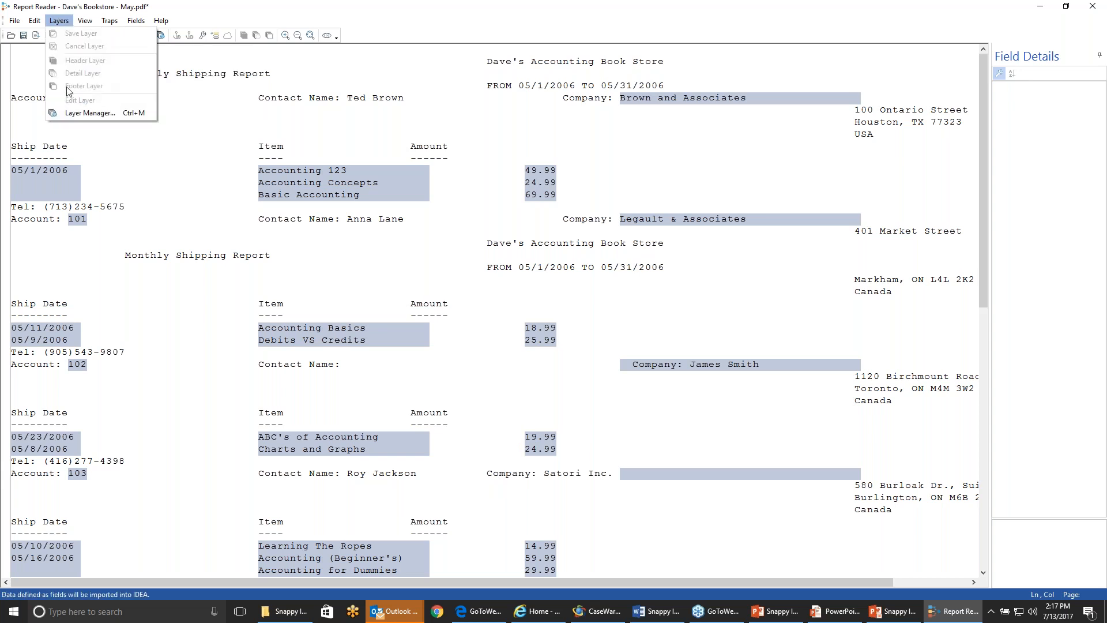
pyautogui.click(86, 116)
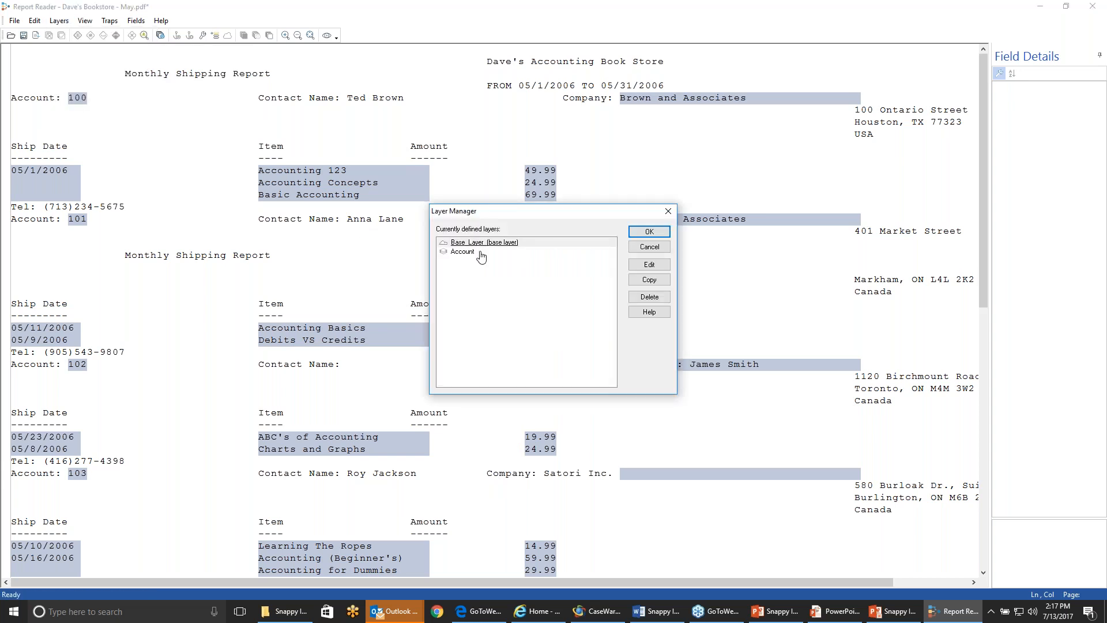
pyautogui.click(461, 252)
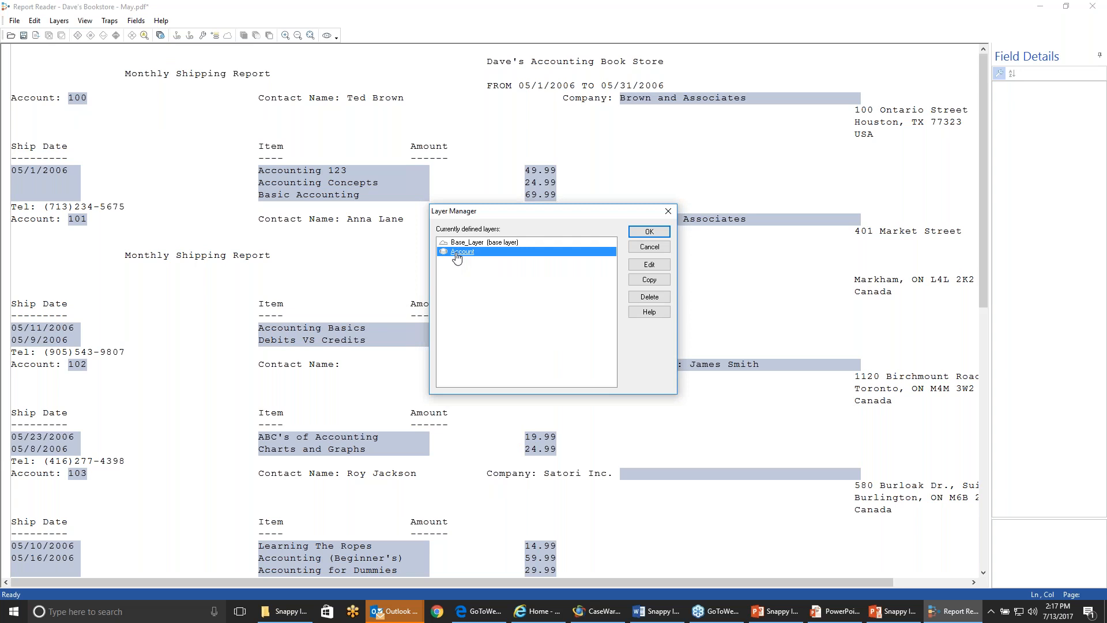
pyautogui.click(649, 265)
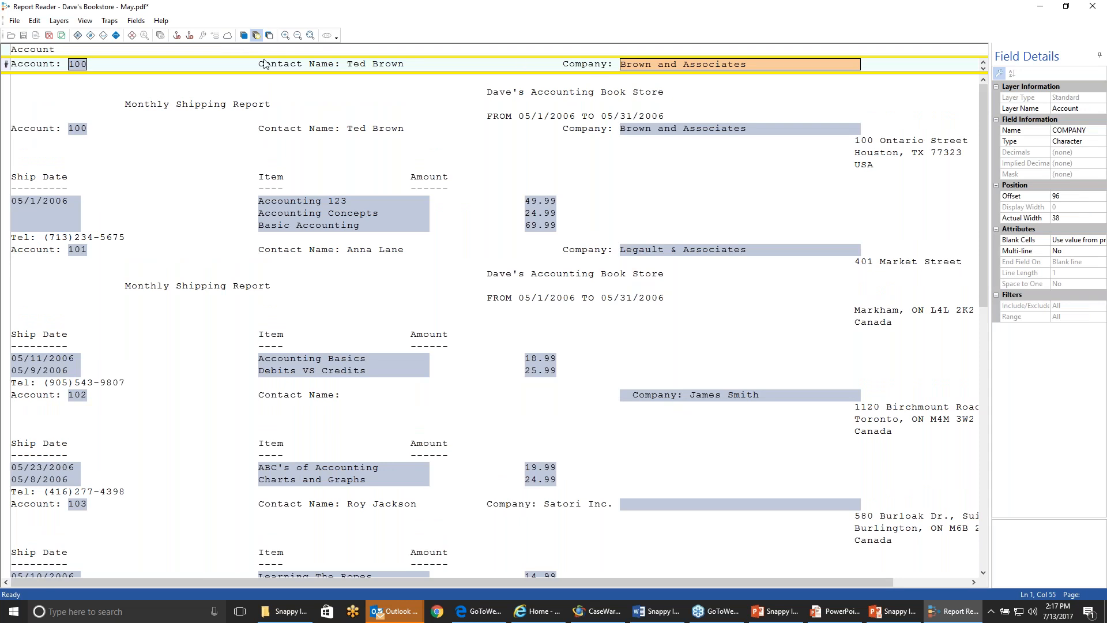
pyautogui.click(38, 51)
pyautogui.click(568, 51)
pyautogui.write('Company')
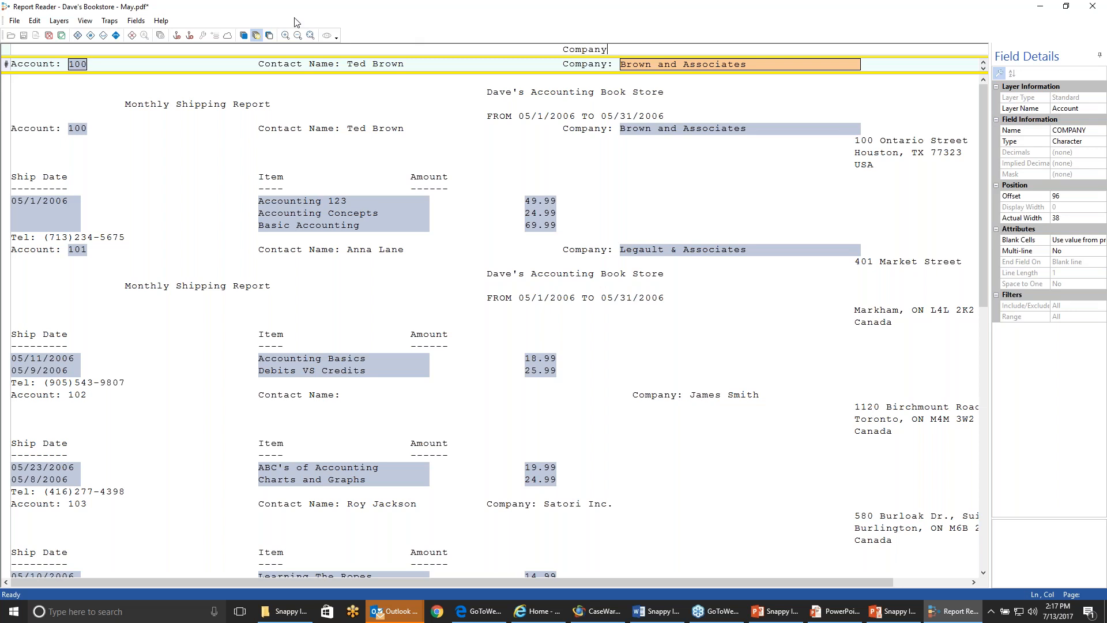
pyautogui.click(227, 36)
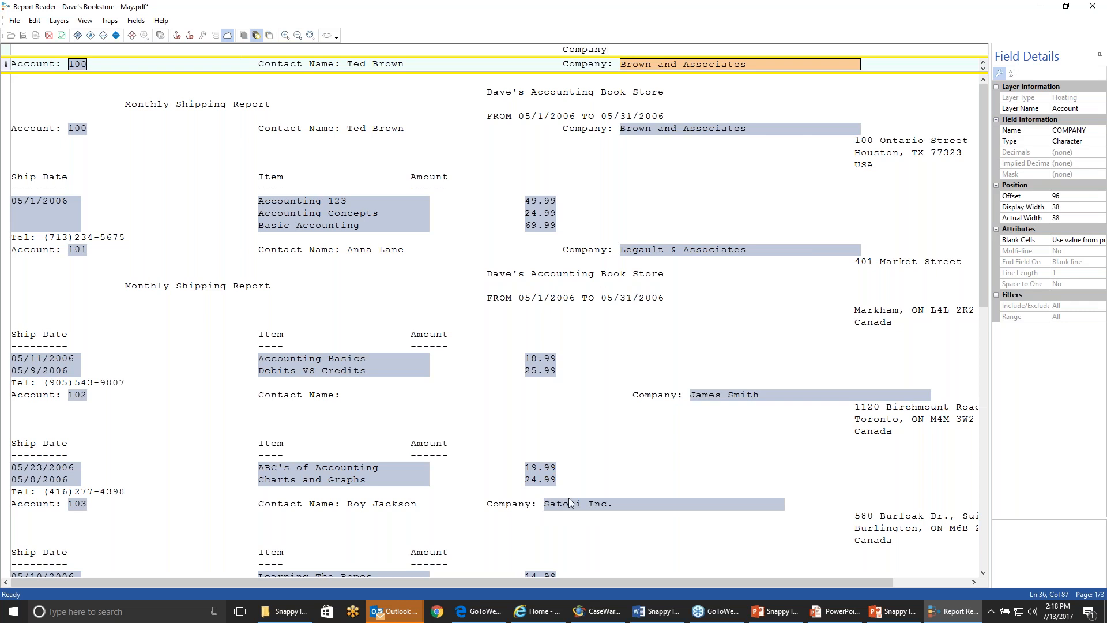
pyautogui.click(69, 35)
# - Preview the extracted data and check the account number and company values through the last records
pyautogui.click(327, 35)
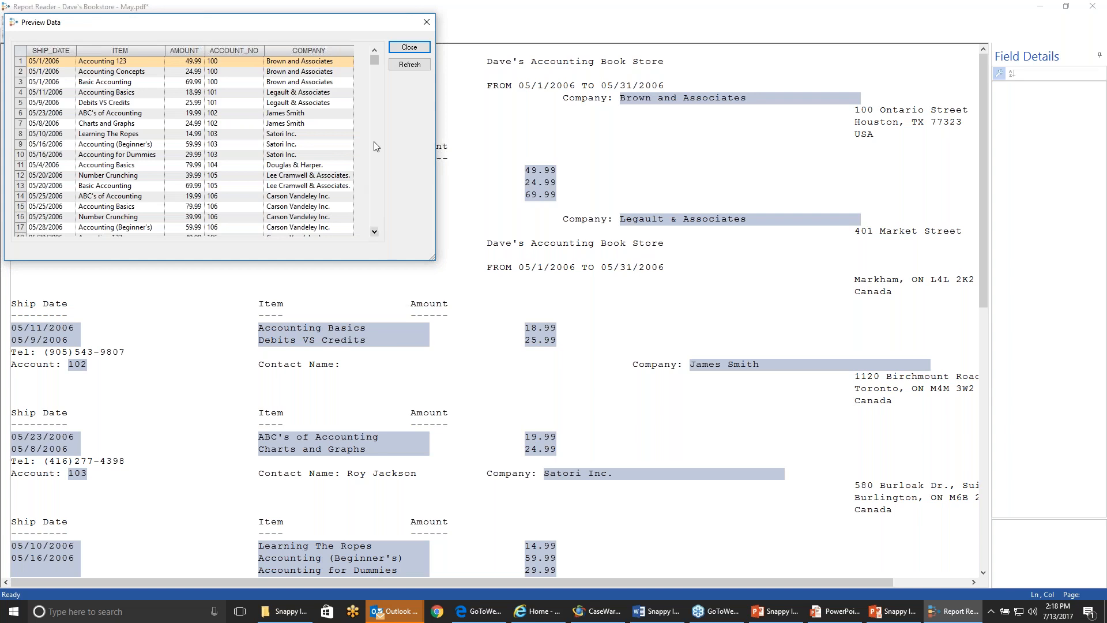
pyautogui.click(375, 232)
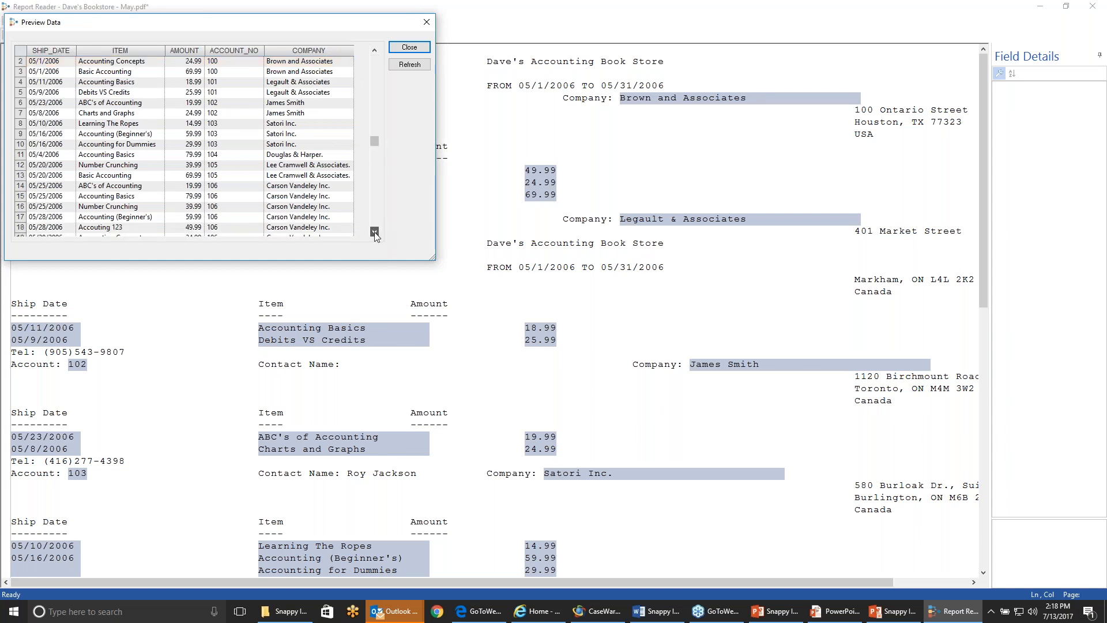
pyautogui.click(374, 232)
pyautogui.click(374, 50)
pyautogui.click(374, 50)
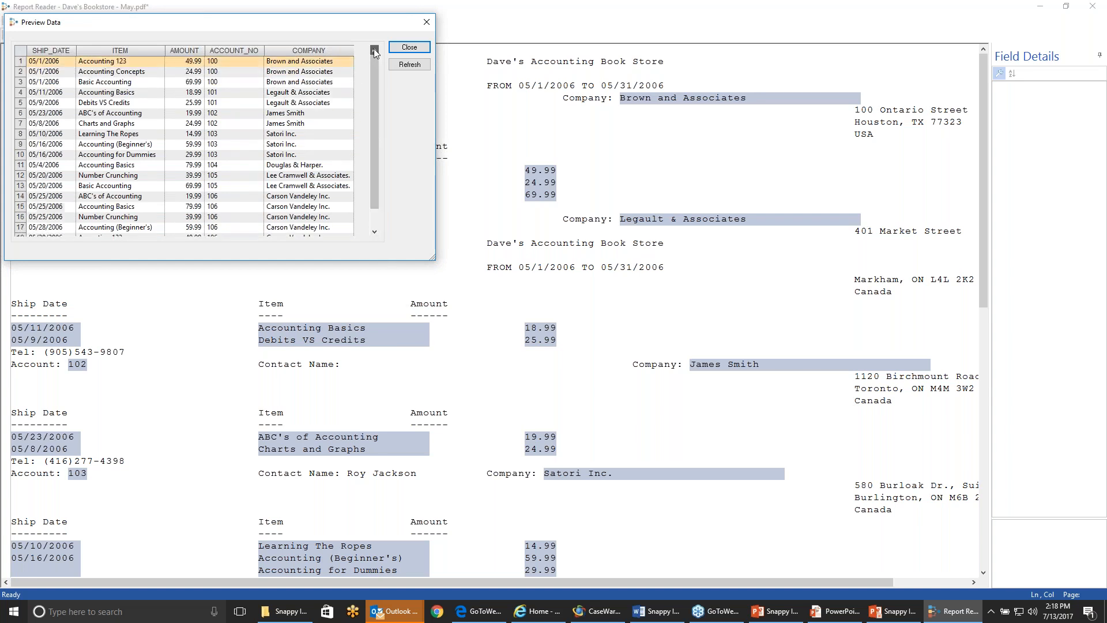
pyautogui.click(410, 46)
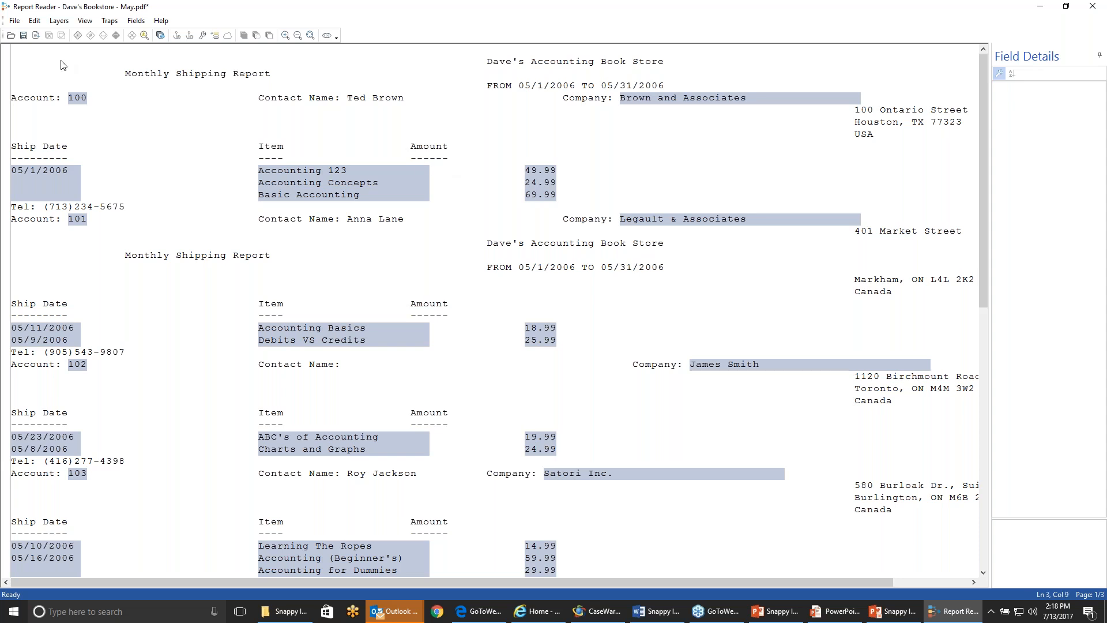
# - Save the template as Dave's Bookstore.jpm in the project's Import Definitions folder
pyautogui.click(14, 22)
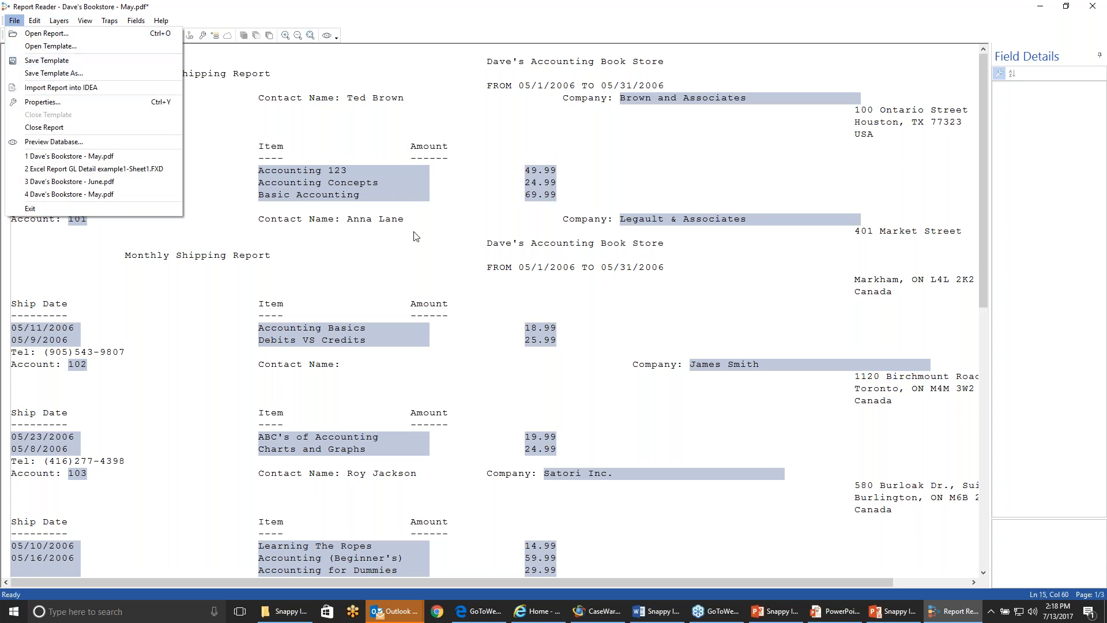
pyautogui.click(89, 62)
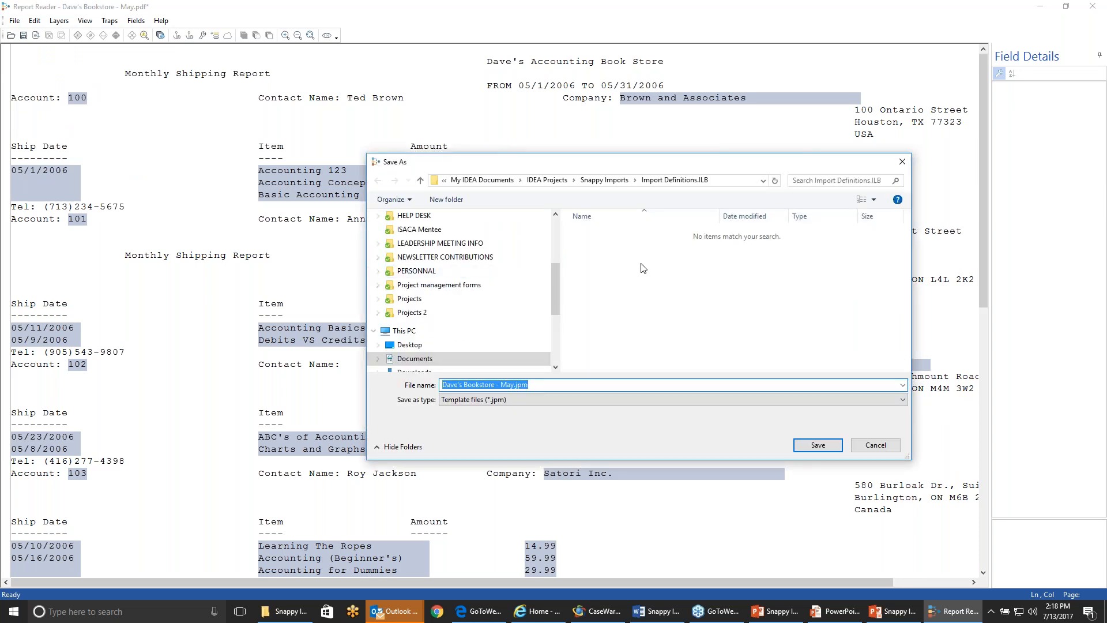
pyautogui.click(499, 386)
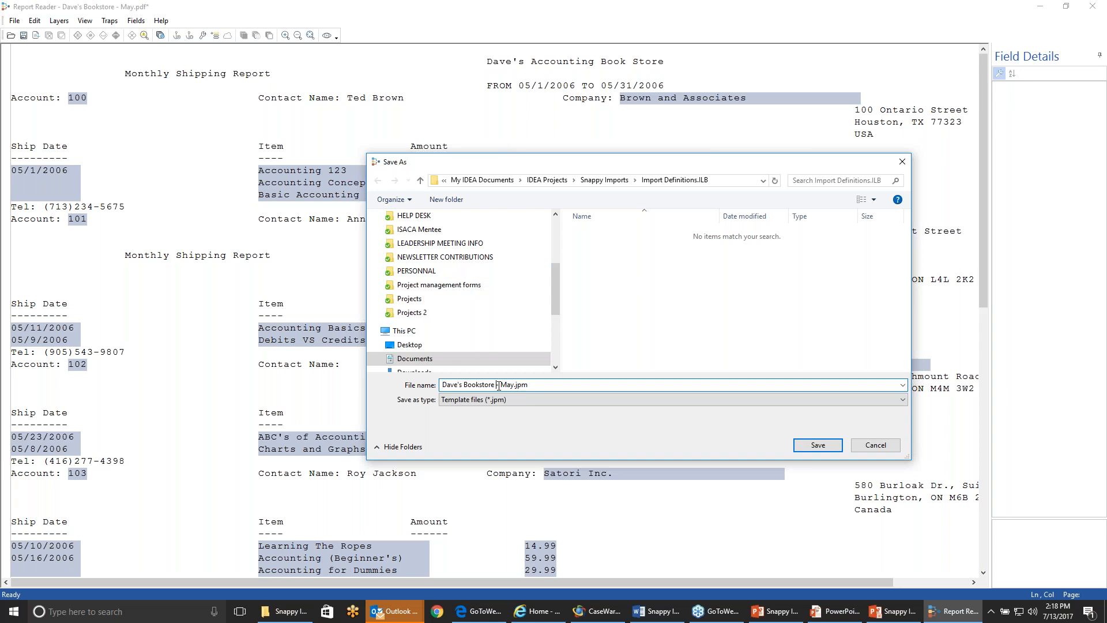
pyautogui.press('Delete')
pyautogui.press('Delete')
pyautogui.press('Delete')
pyautogui.press('Delete')
pyautogui.press('Delete')
pyautogui.press('BackSpace')
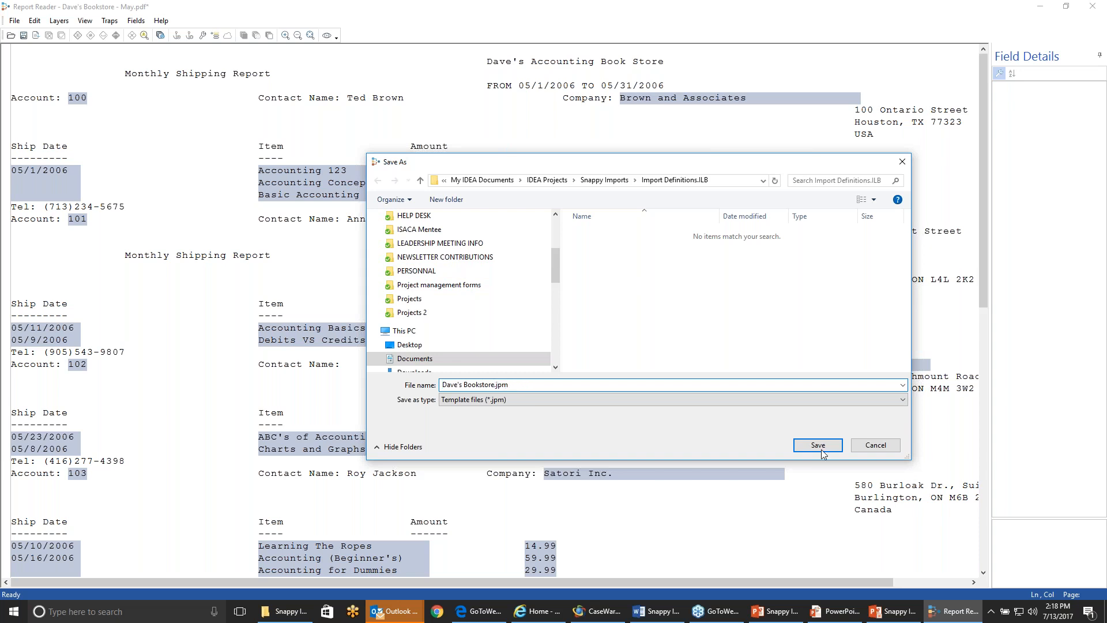
pyautogui.click(822, 454)
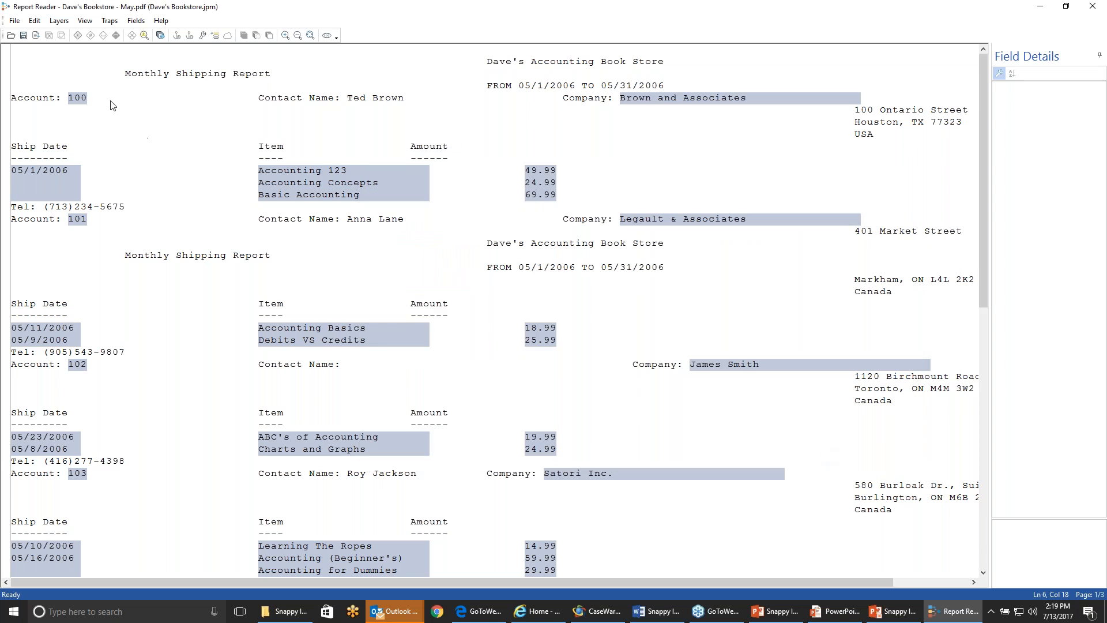
# - Import the May report into IDEA as Dave's Bookstore - May, with field statistics generated
pyautogui.click(14, 20)
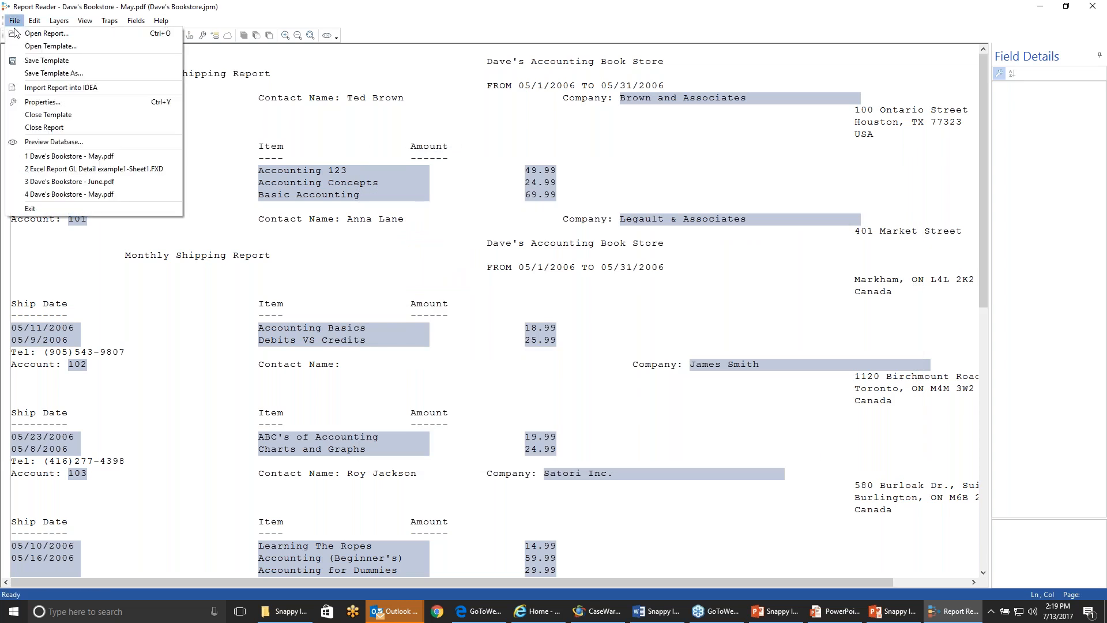
pyautogui.click(60, 87)
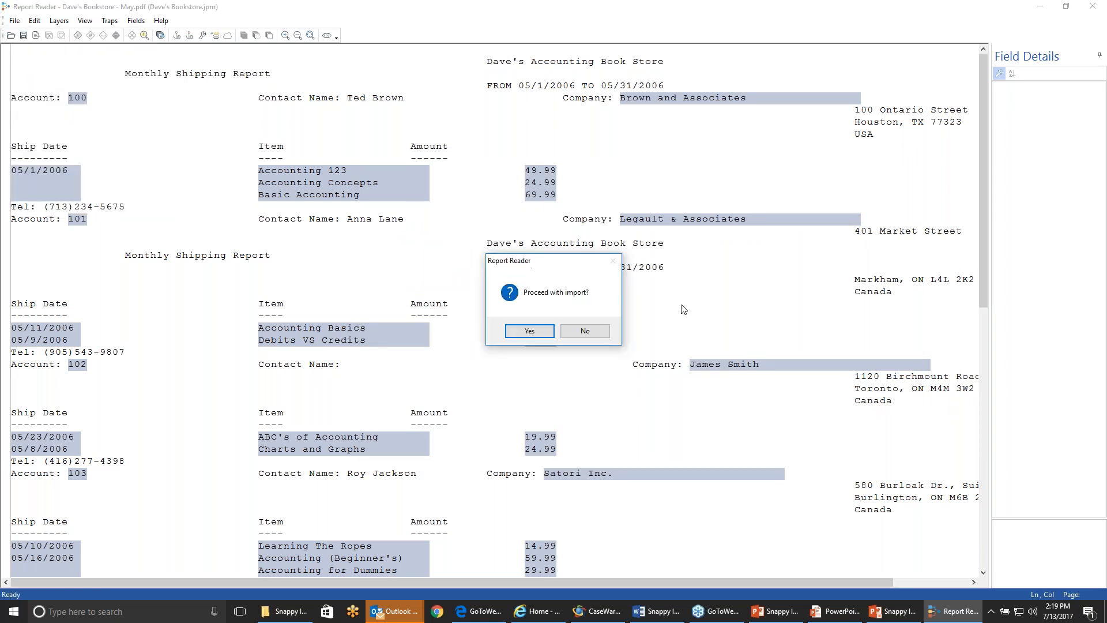
pyautogui.click(529, 331)
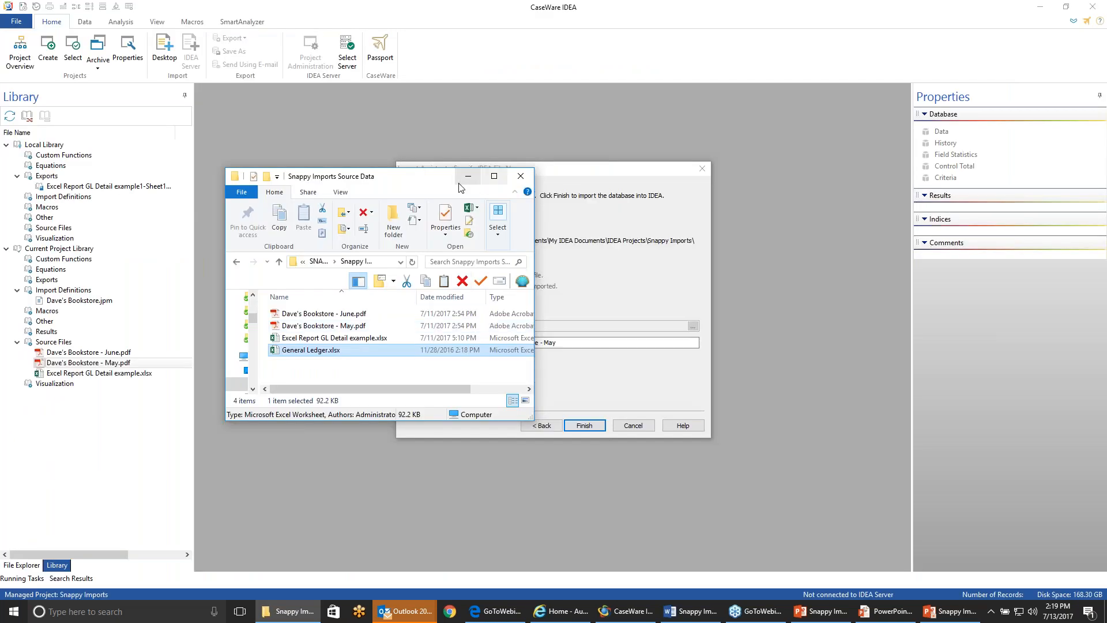
pyautogui.click(520, 176)
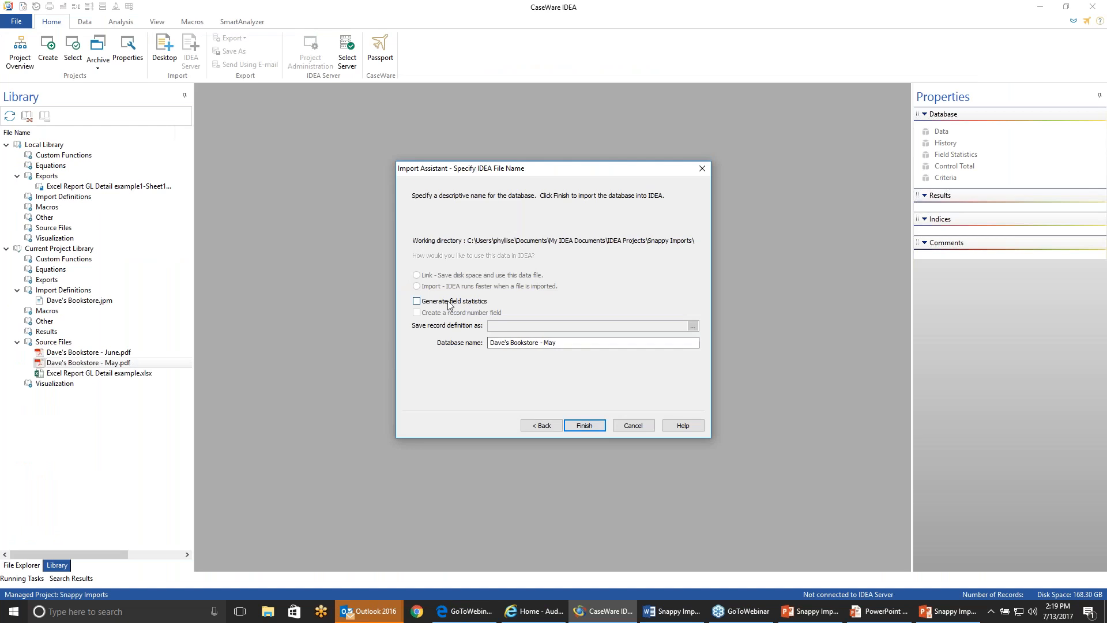
pyautogui.click(417, 304)
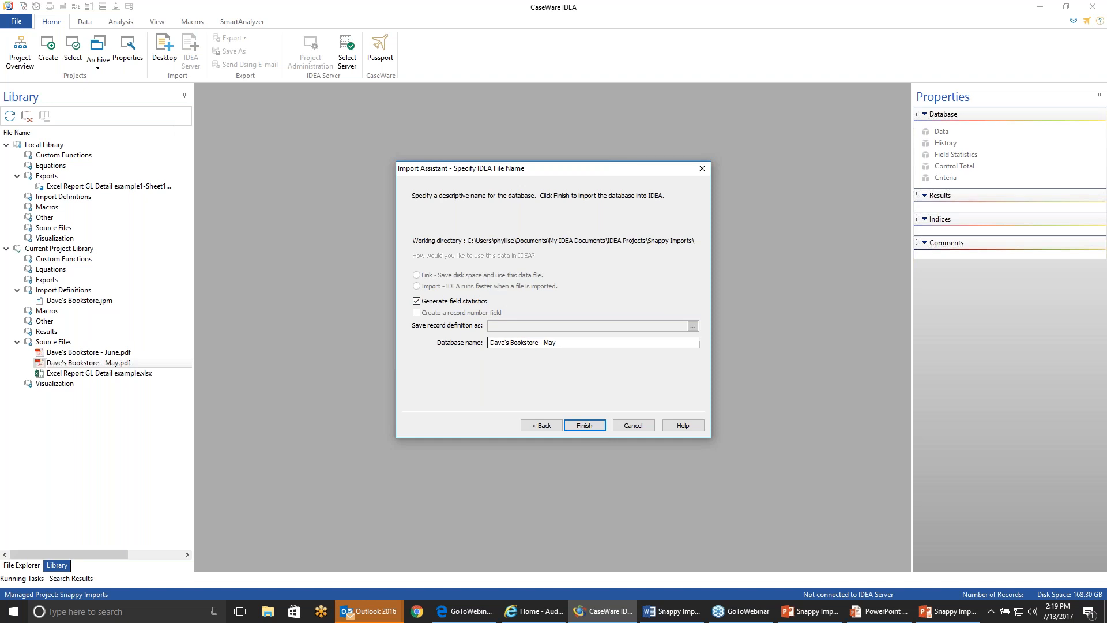
pyautogui.click(582, 425)
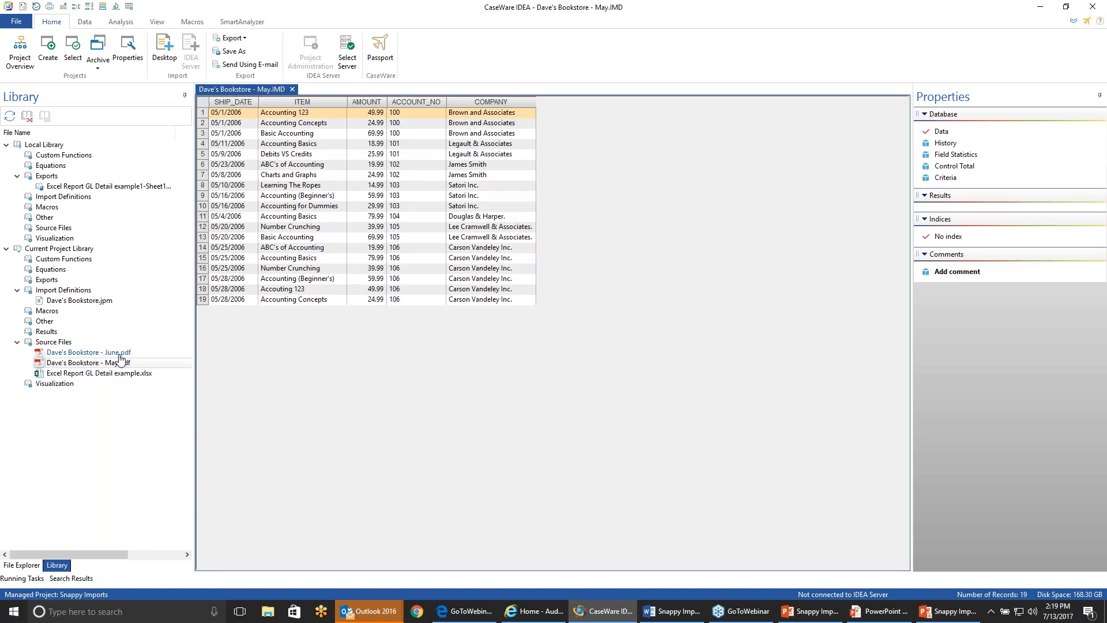
# - Start importing Dave's Bookstore - June.pdf with the Dave's Bookstore.jpm template opened for editing, and maximize Report Reader
pyautogui.rightClick(83, 353)
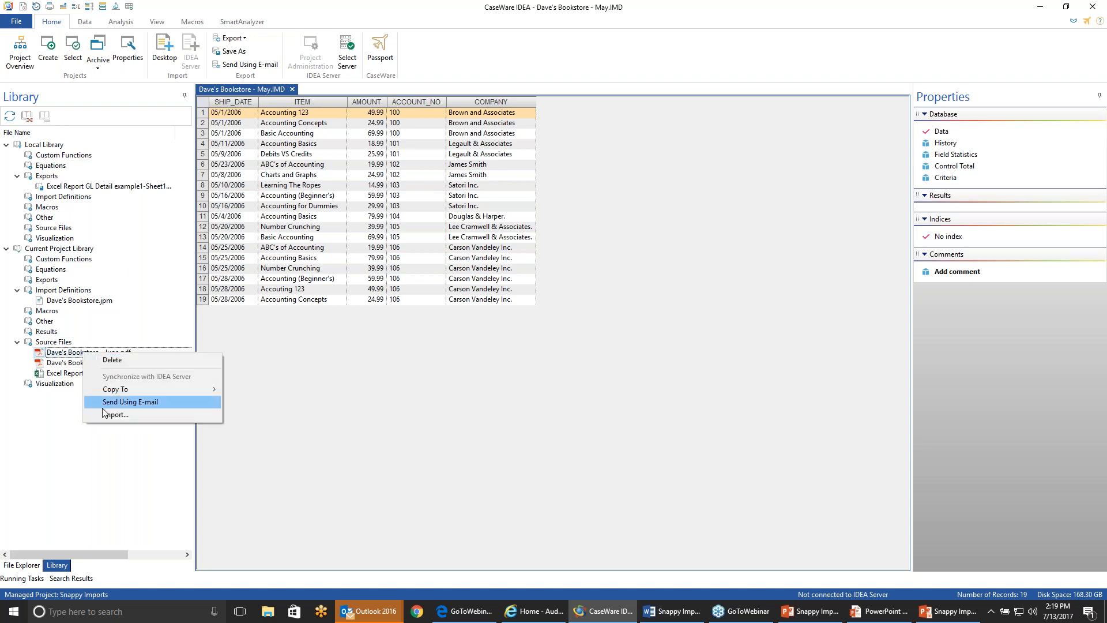
pyautogui.click(106, 414)
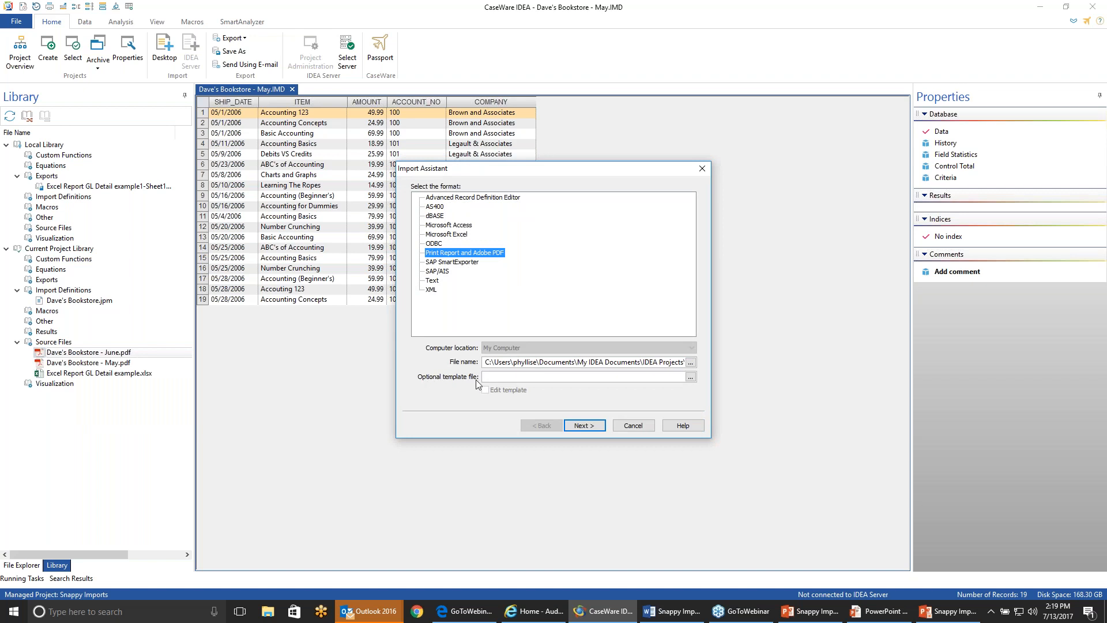
pyautogui.click(690, 377)
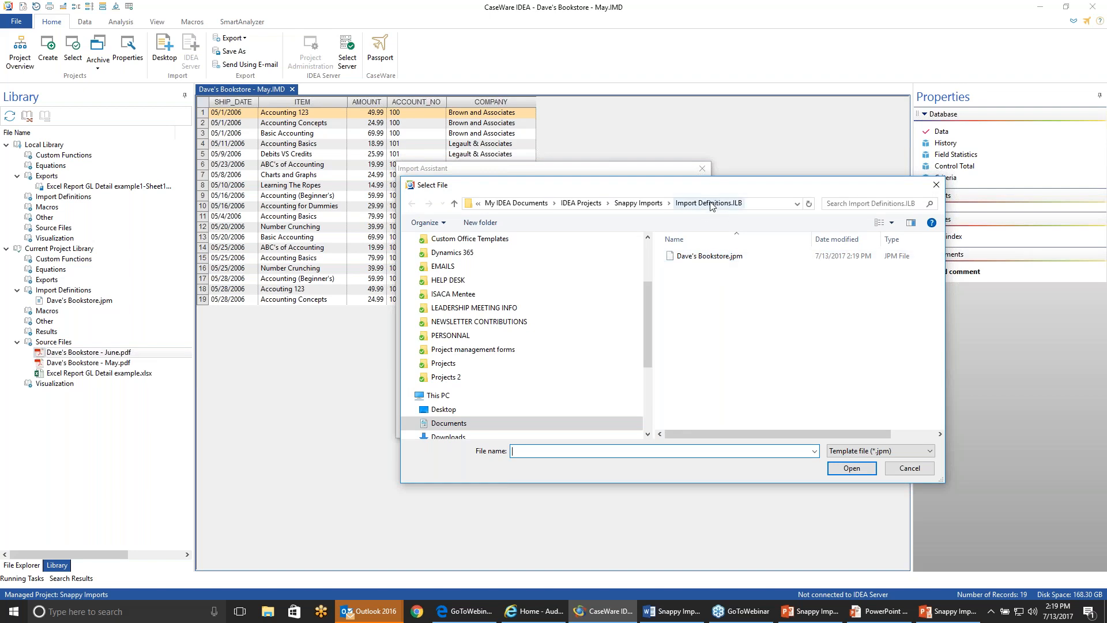
pyautogui.click(703, 259)
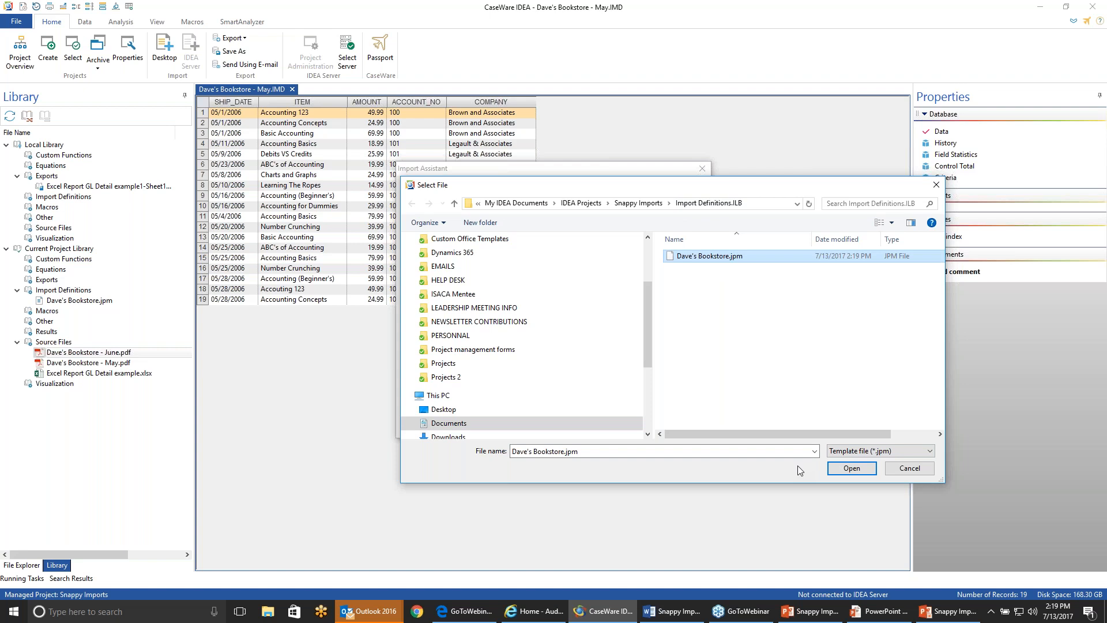
pyautogui.click(852, 468)
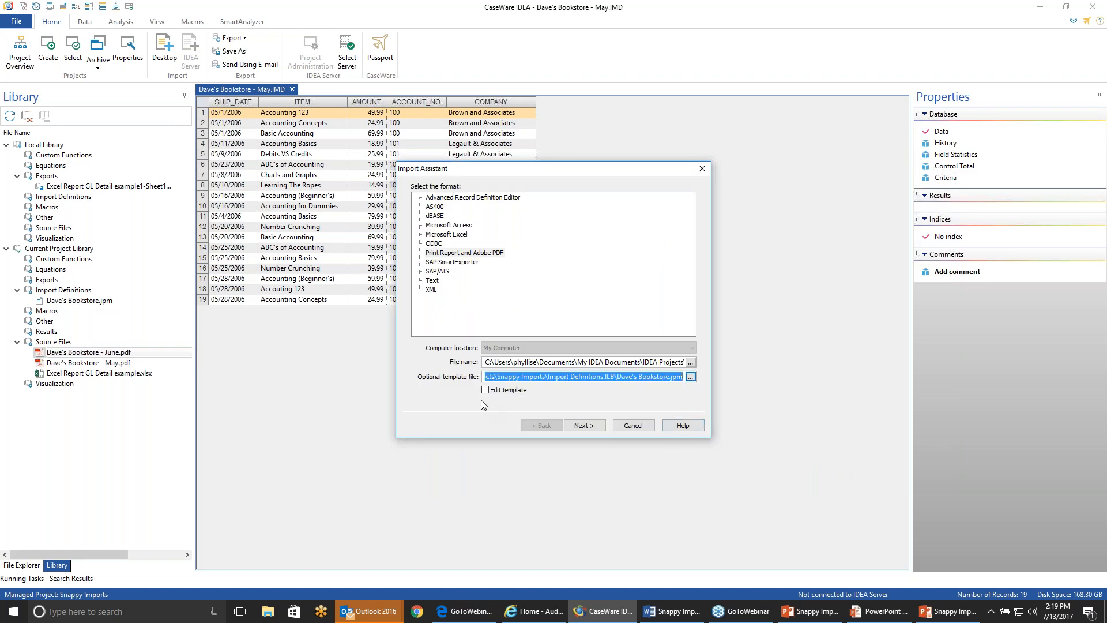
pyautogui.click(486, 392)
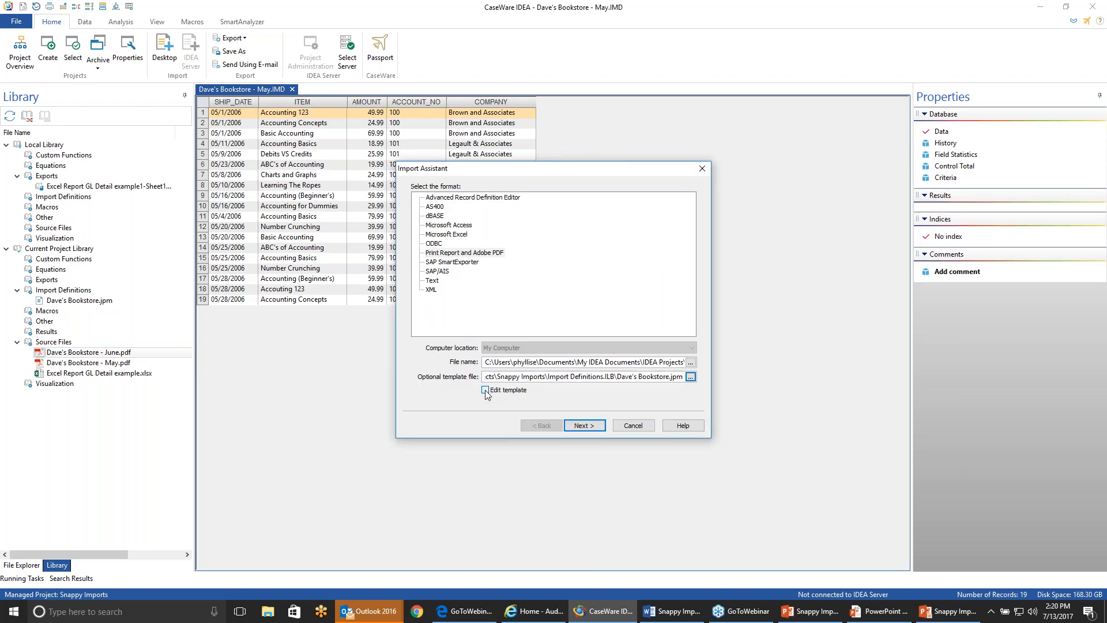
pyautogui.click(584, 426)
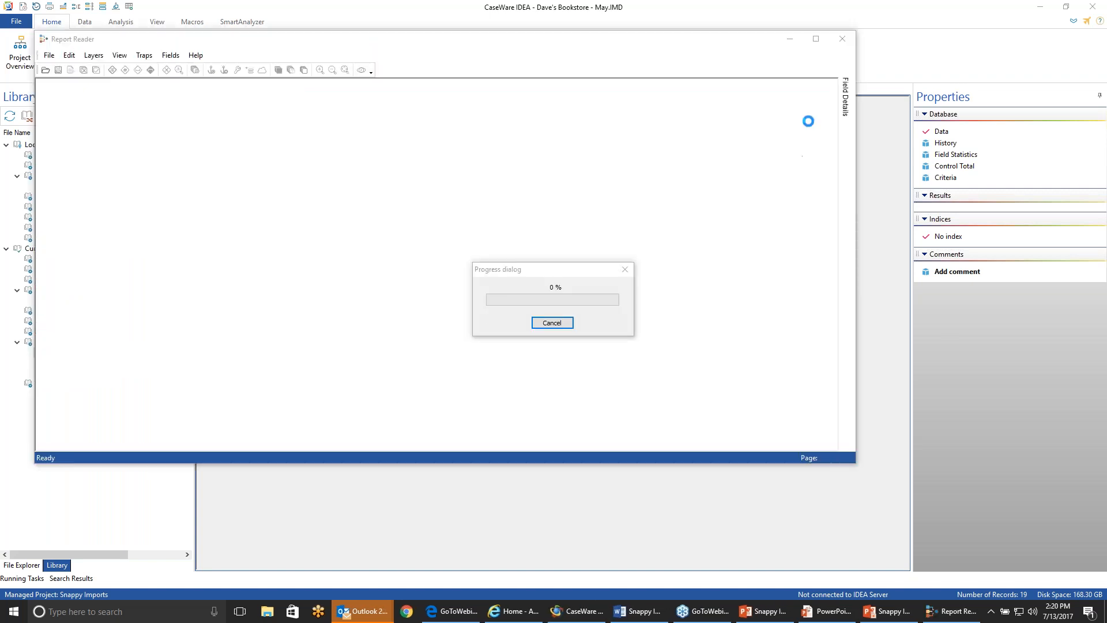
pyautogui.click(816, 40)
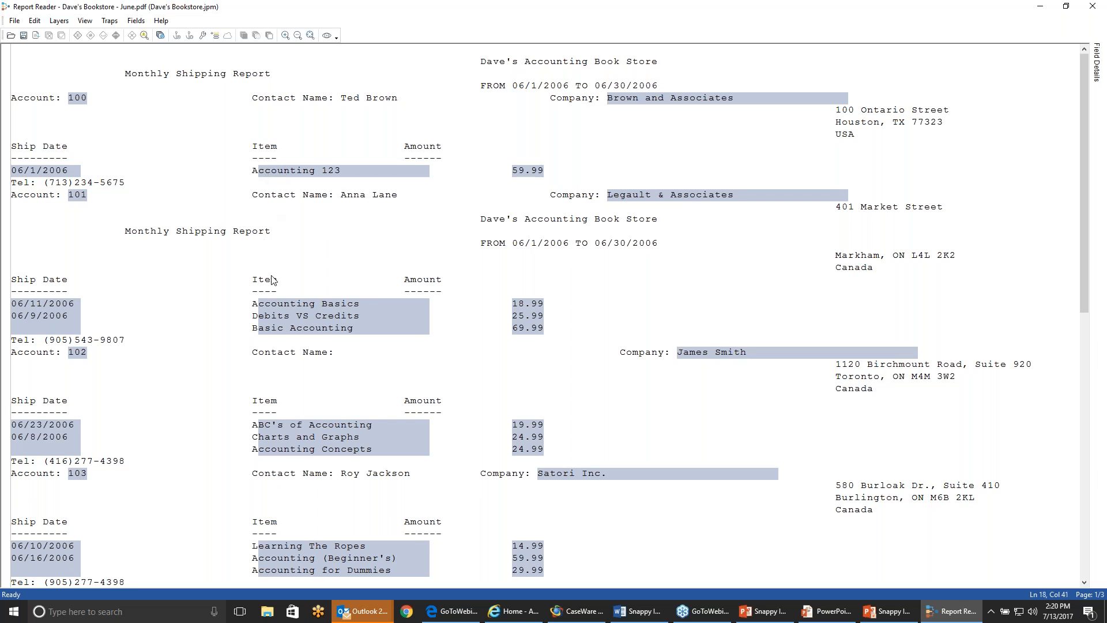
# - Scan the June report for errors and set the ITEM field's offset to 38 and width to 28
pyautogui.click(144, 37)
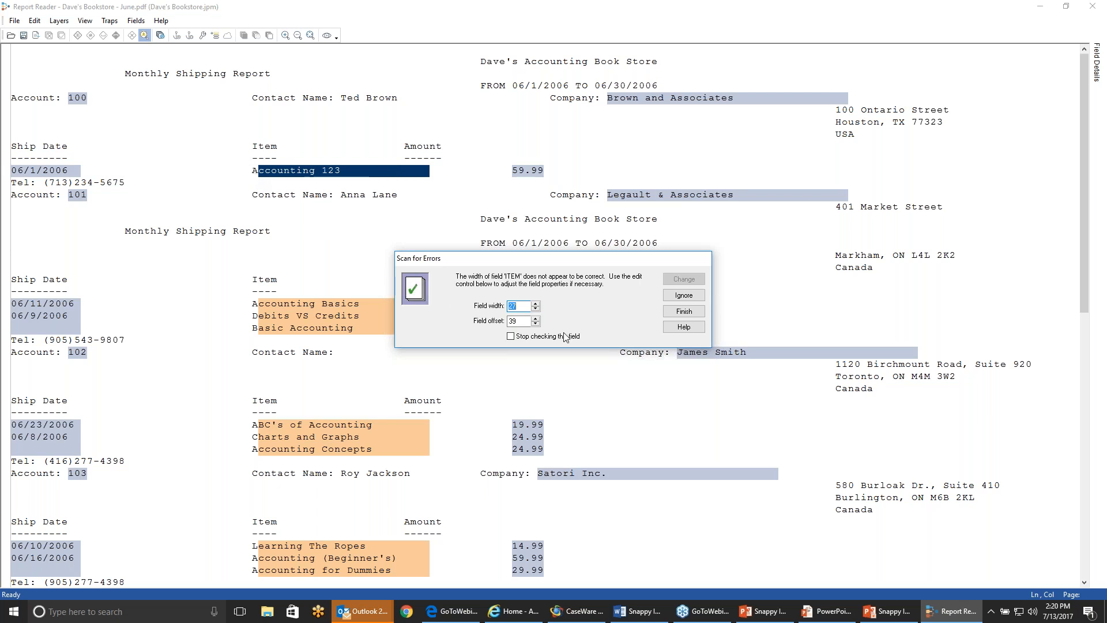
pyautogui.click(535, 323)
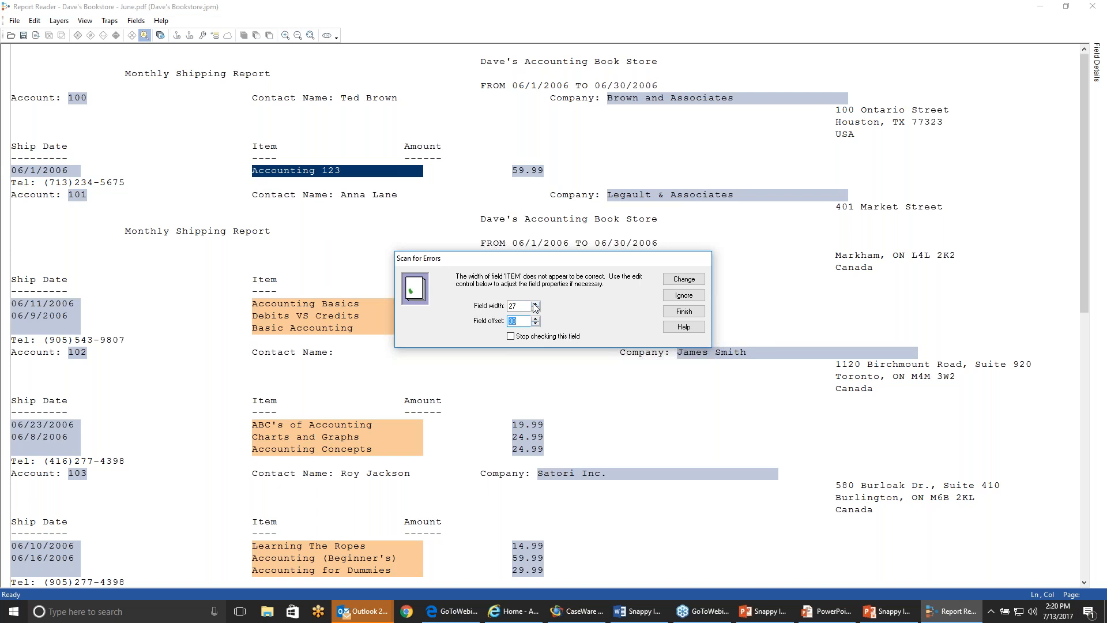
pyautogui.click(536, 304)
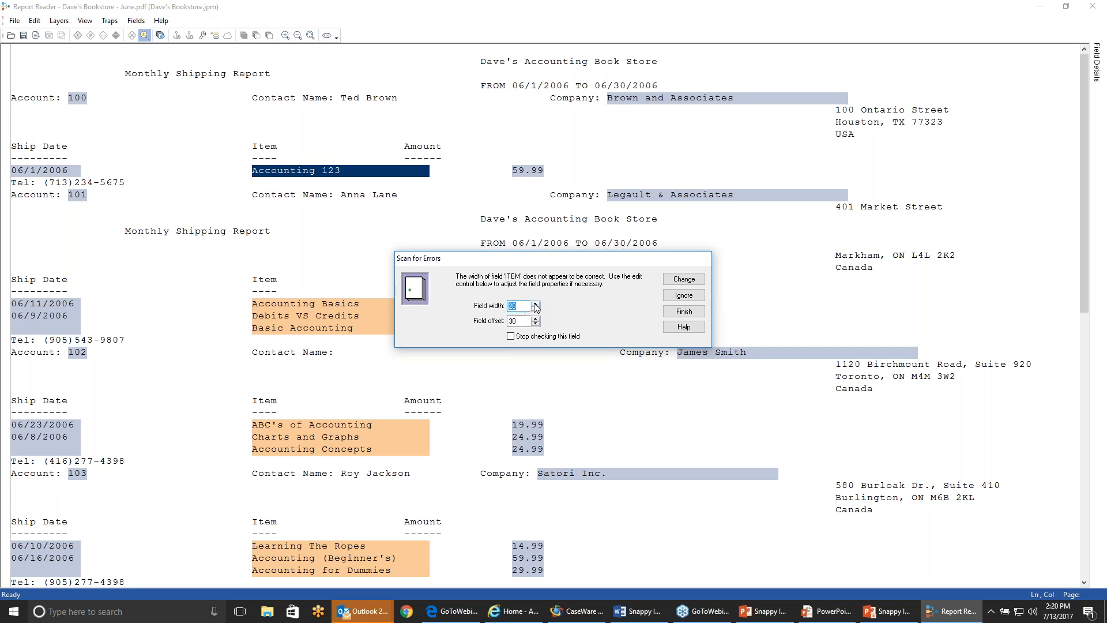
pyautogui.click(683, 279)
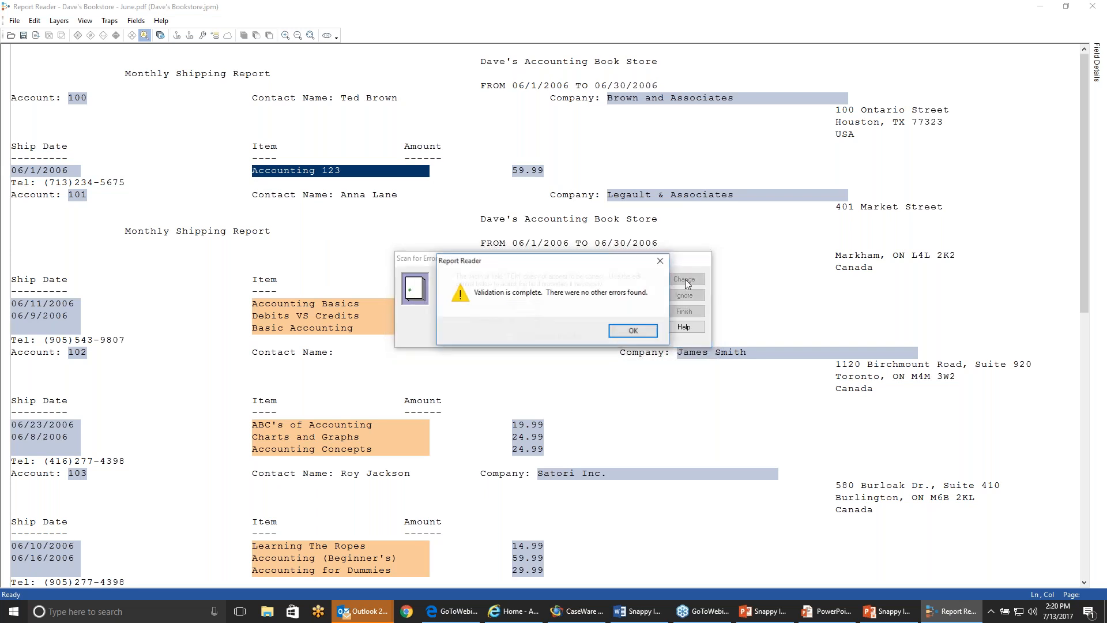
pyautogui.click(637, 331)
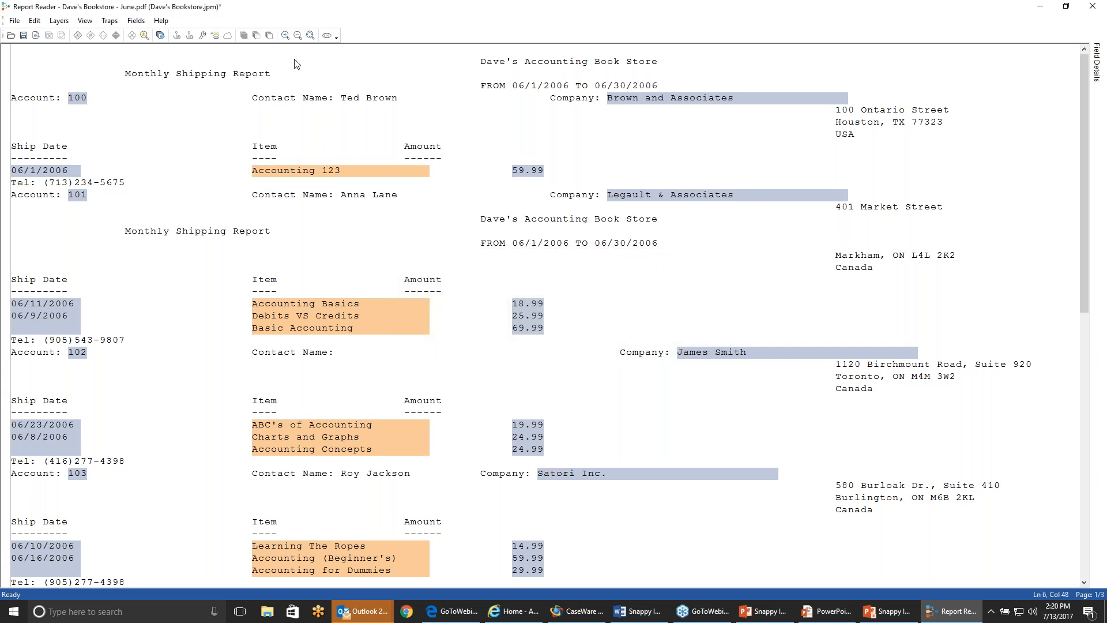
# - Preview the records extracted from the June report and close the preview
pyautogui.click(327, 36)
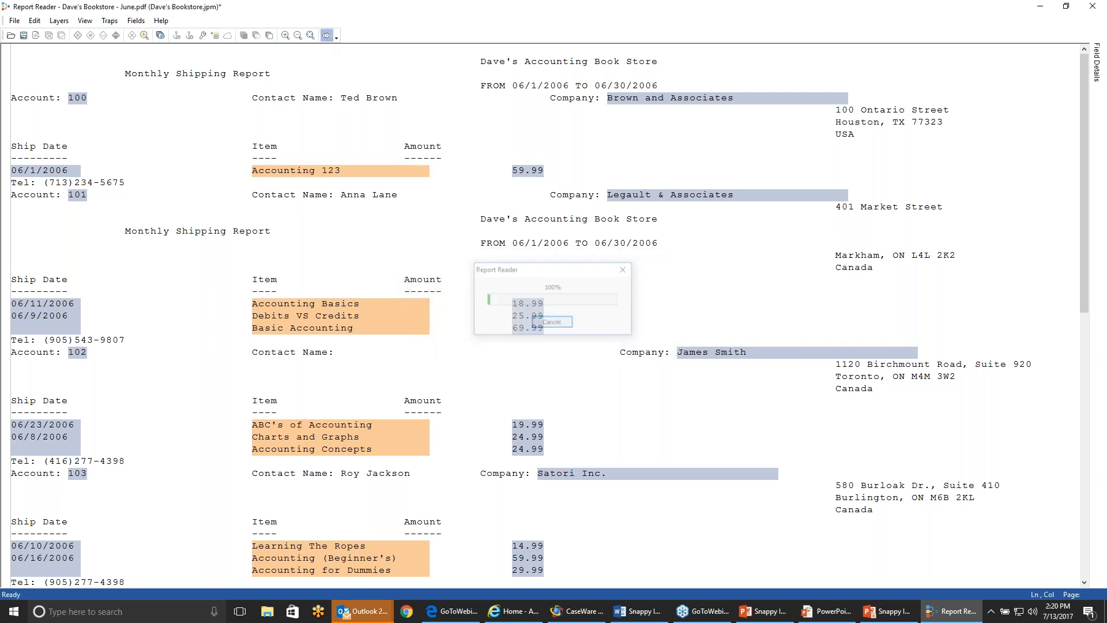
pyautogui.click(374, 232)
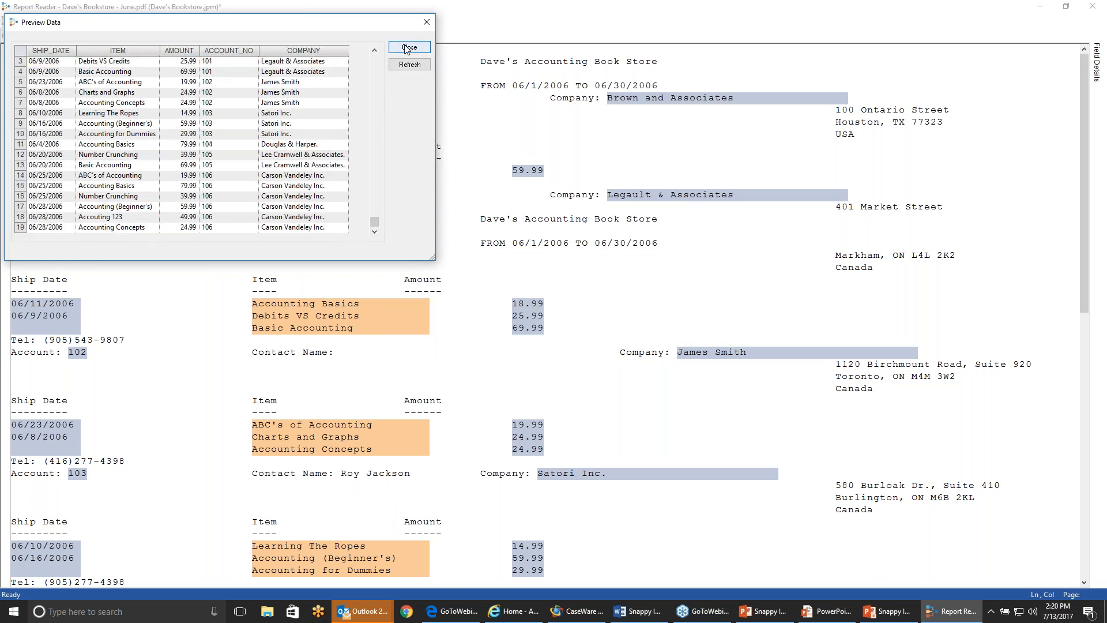
pyautogui.click(403, 48)
# - Overwrite the Dave's Bookstore.jpm template and import the June report into IDEA as Dave's Bookstore - June, with field statistics generated
pyautogui.click(14, 21)
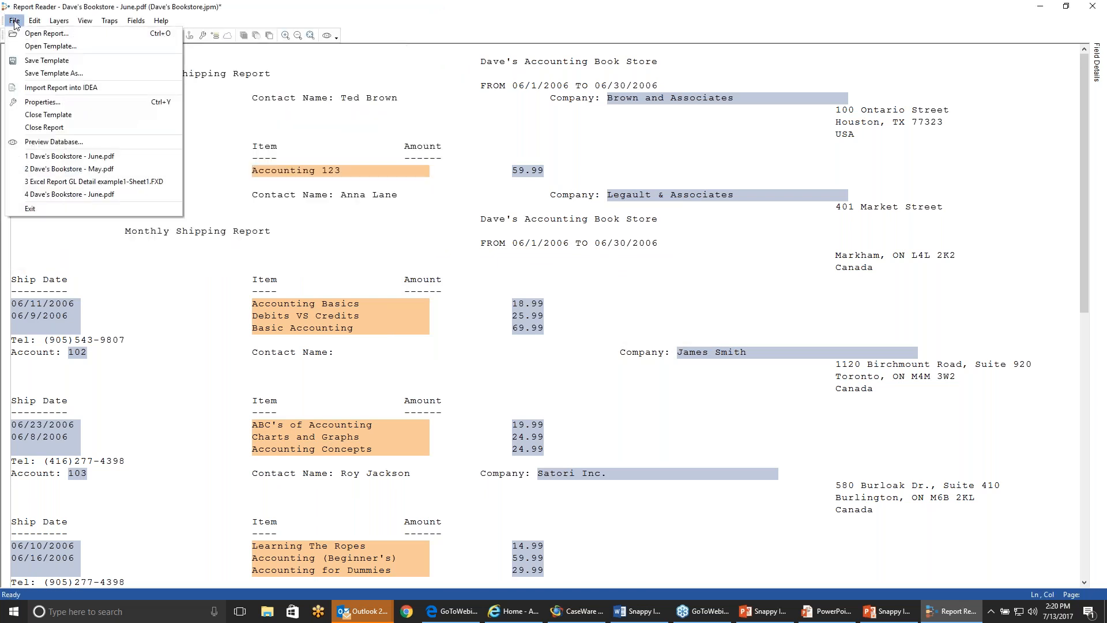
pyautogui.click(41, 87)
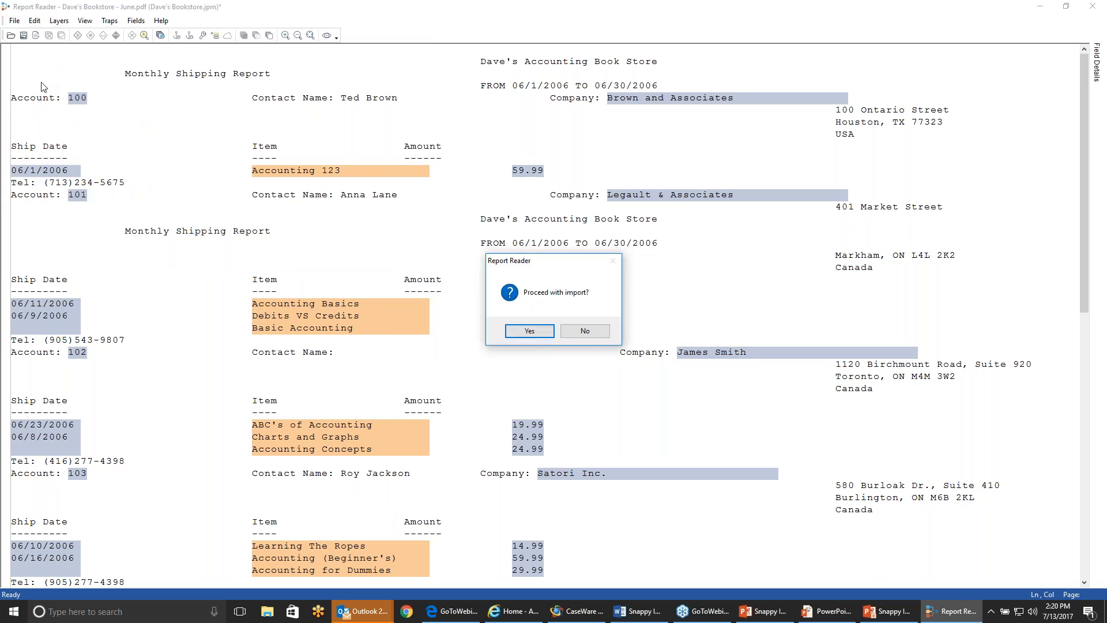
pyautogui.click(532, 331)
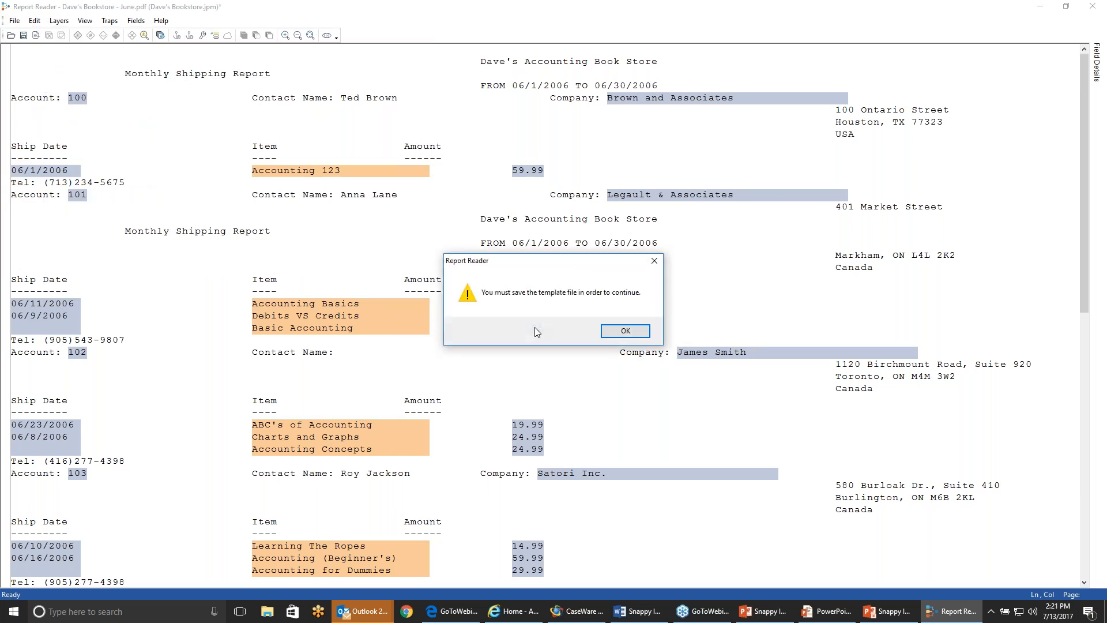
pyautogui.click(625, 330)
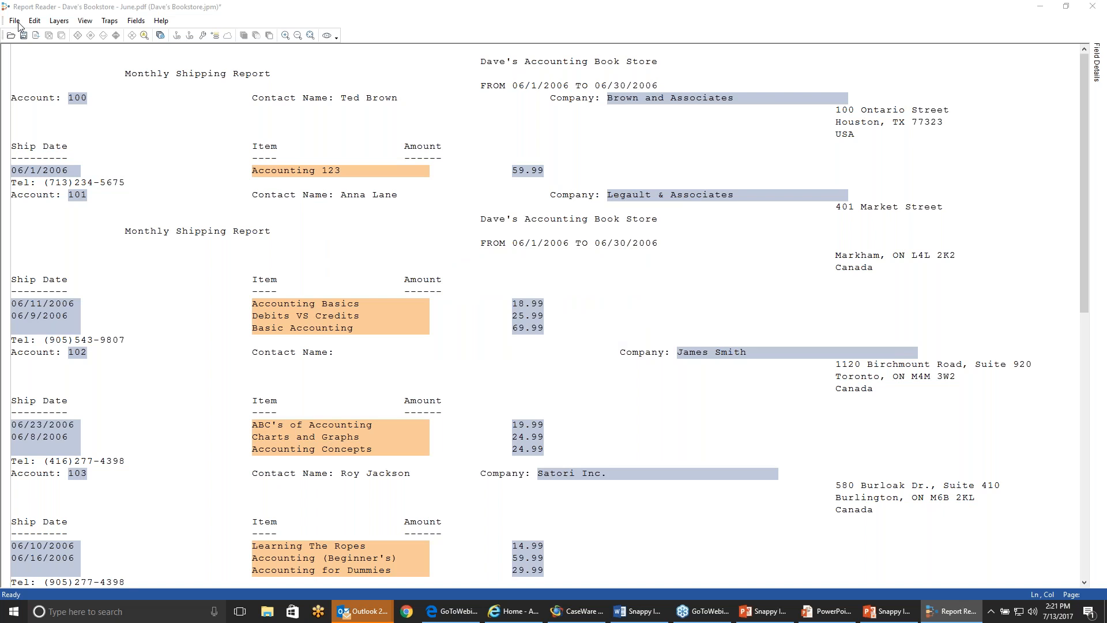
pyautogui.click(823, 444)
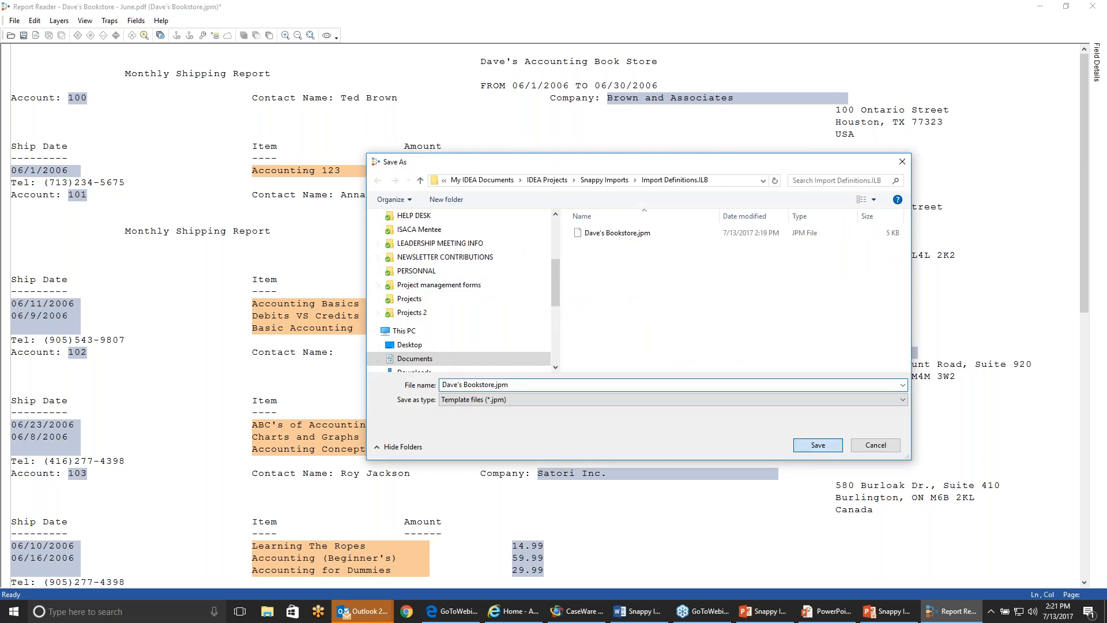
pyautogui.click(587, 310)
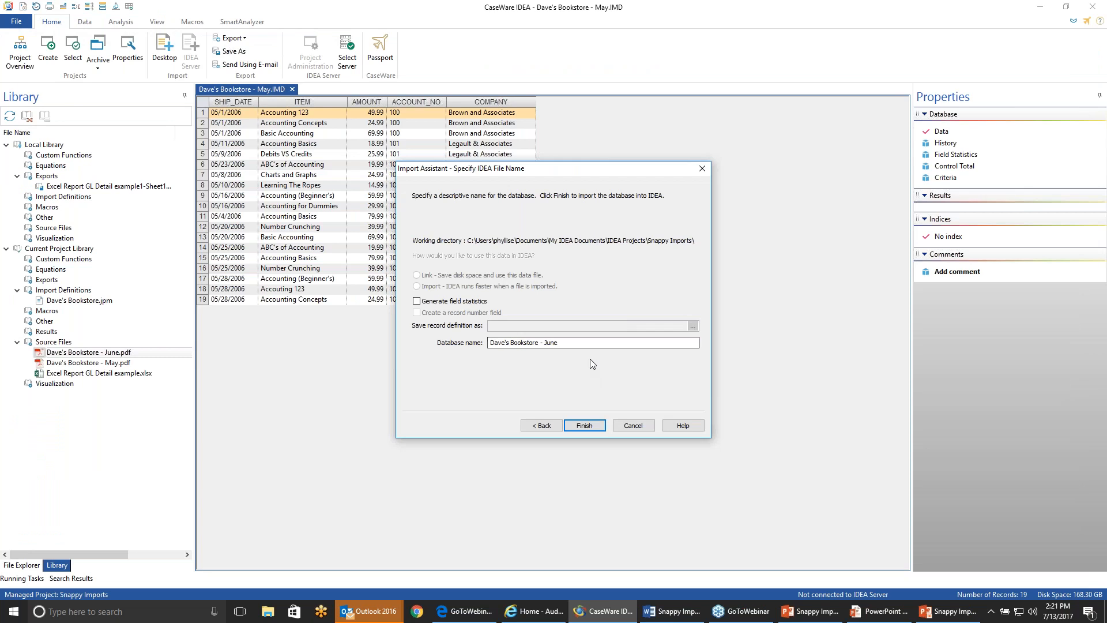
pyautogui.click(416, 301)
pyautogui.click(584, 425)
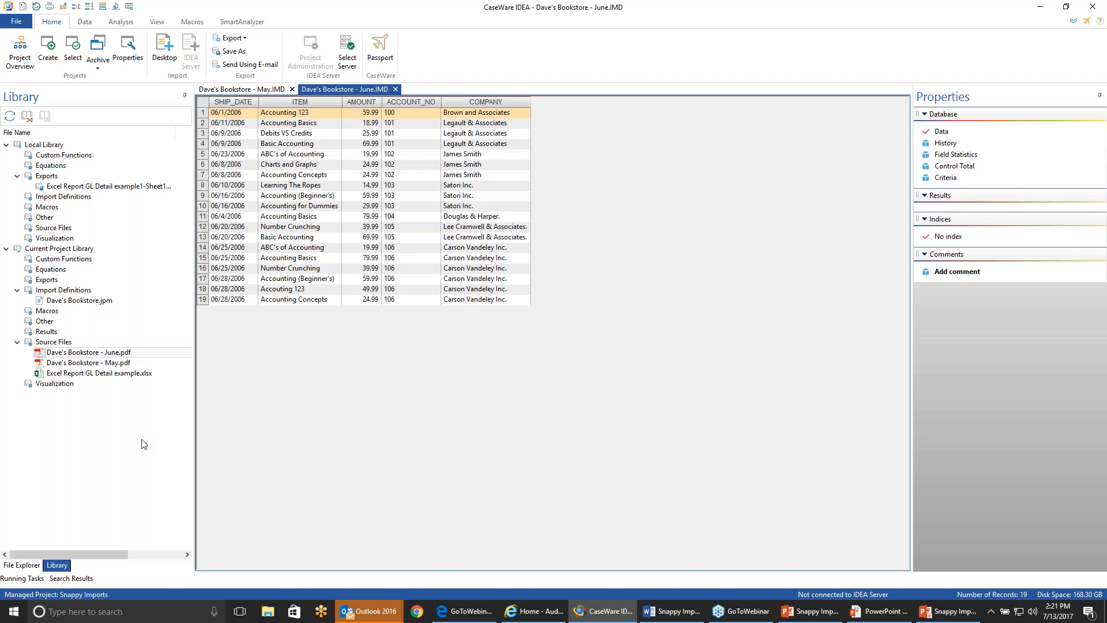
pyautogui.click(135, 362)
pyautogui.click(97, 376)
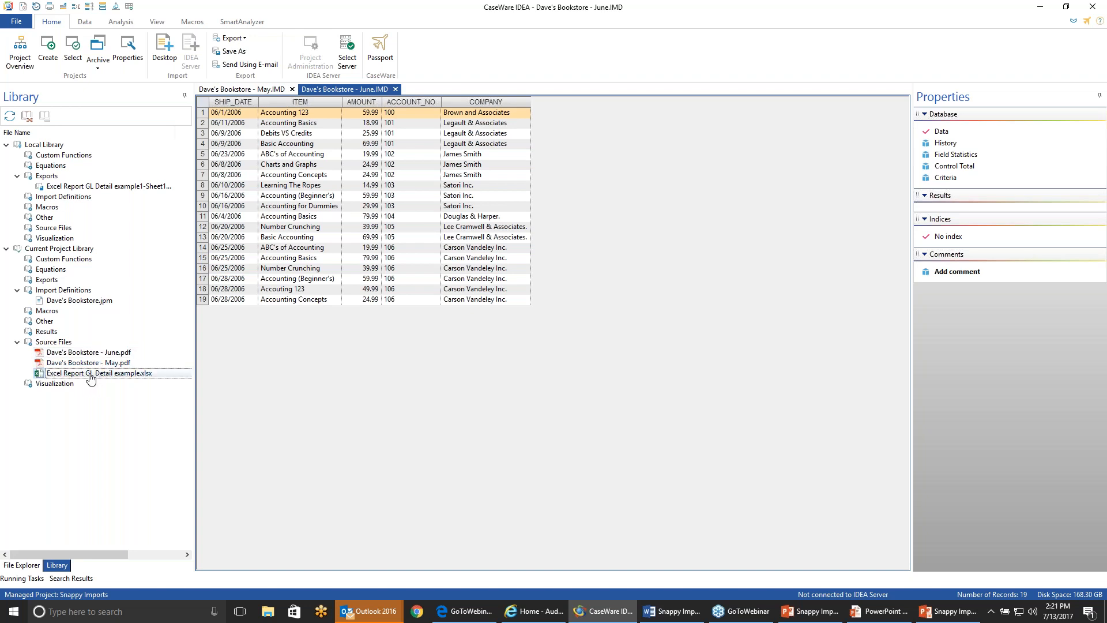
pyautogui.rightClick(81, 376)
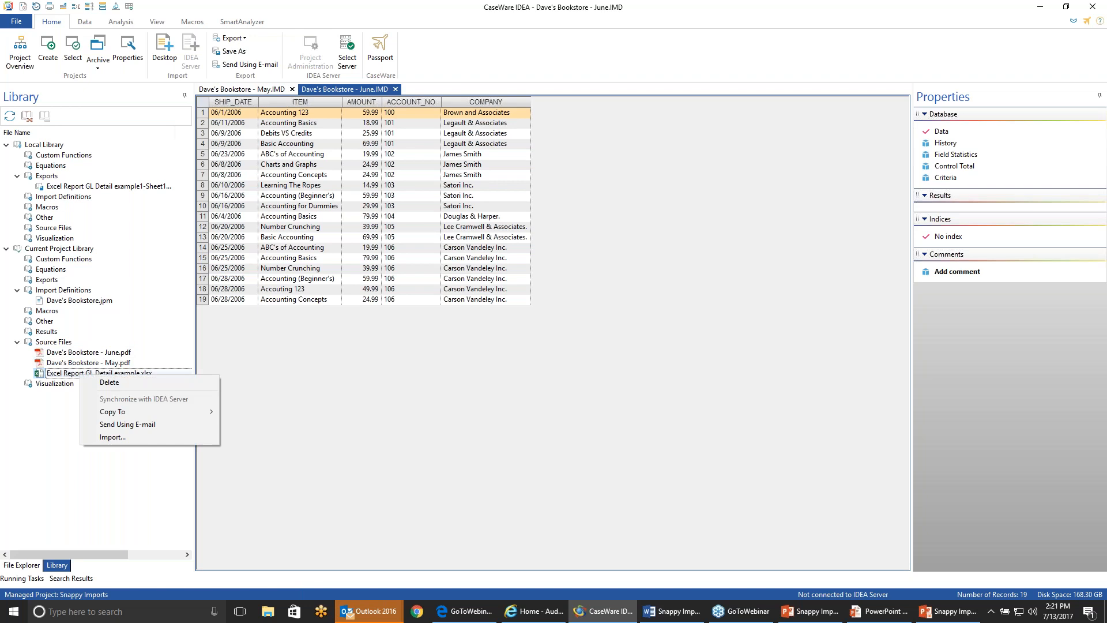
pyautogui.click(66, 457)
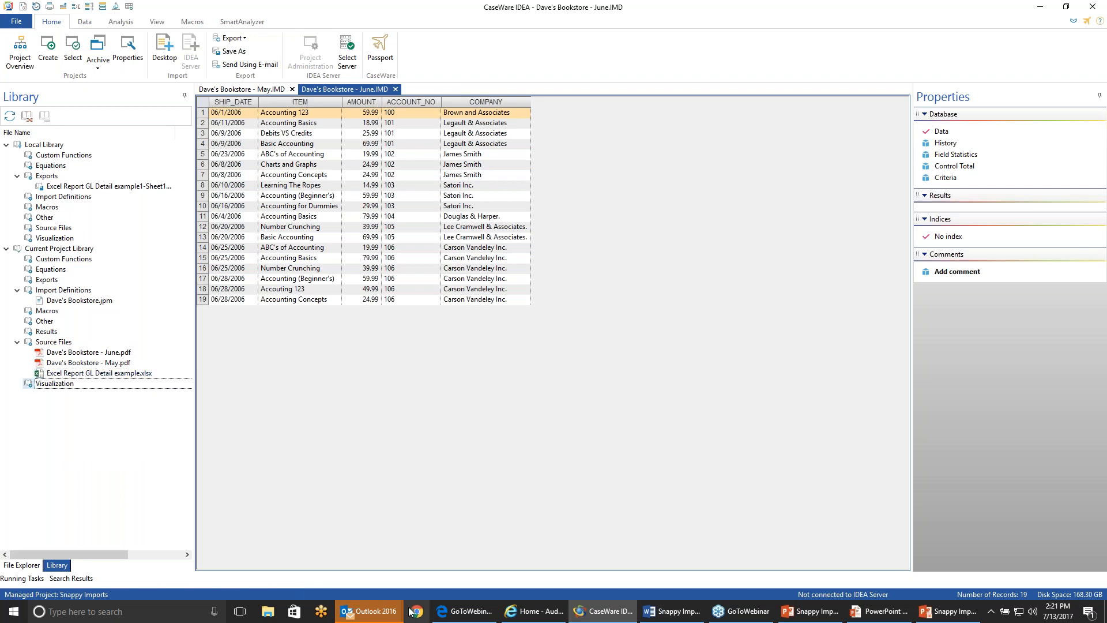
# - Switch to Excel, examine the layouts of General Ledger.xlsx and Excel Report GL Detail example.xlsx, and close both workbooks
pyautogui.click(272, 616)
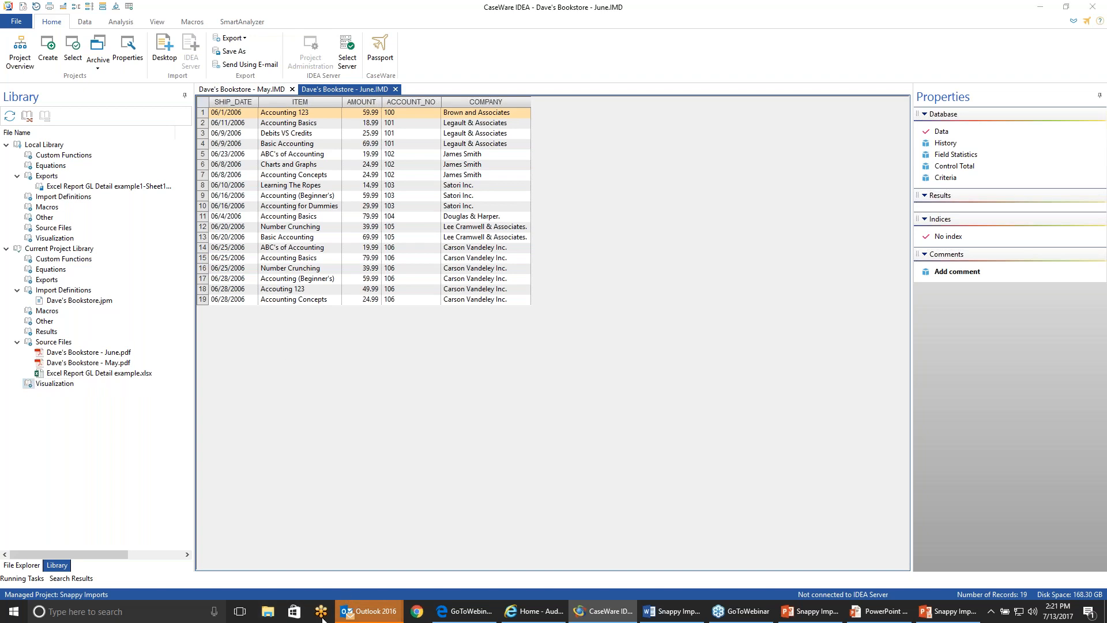
pyautogui.moveTo(431, 182); pyautogui.dragTo(0, 202)
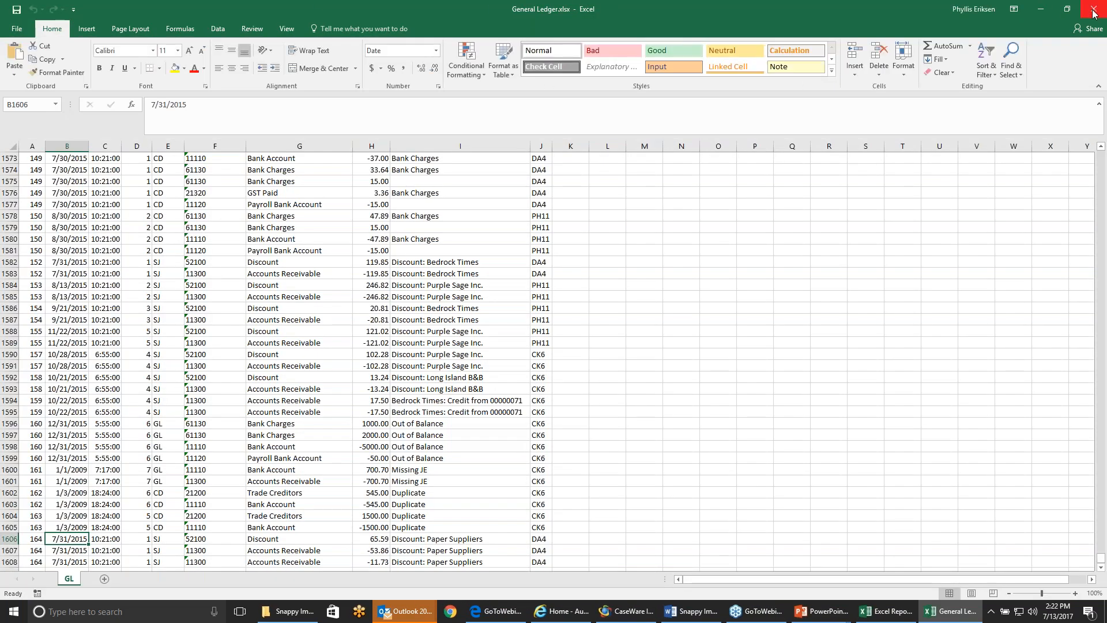
pyautogui.click(1094, 12)
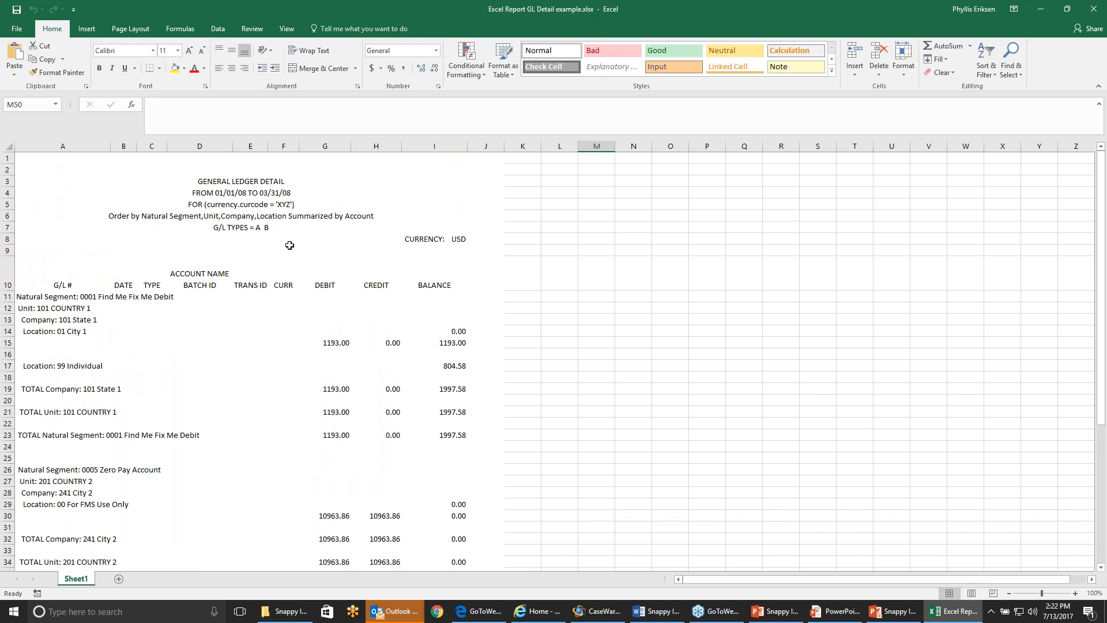
pyautogui.scroll(-7, 218, 255)
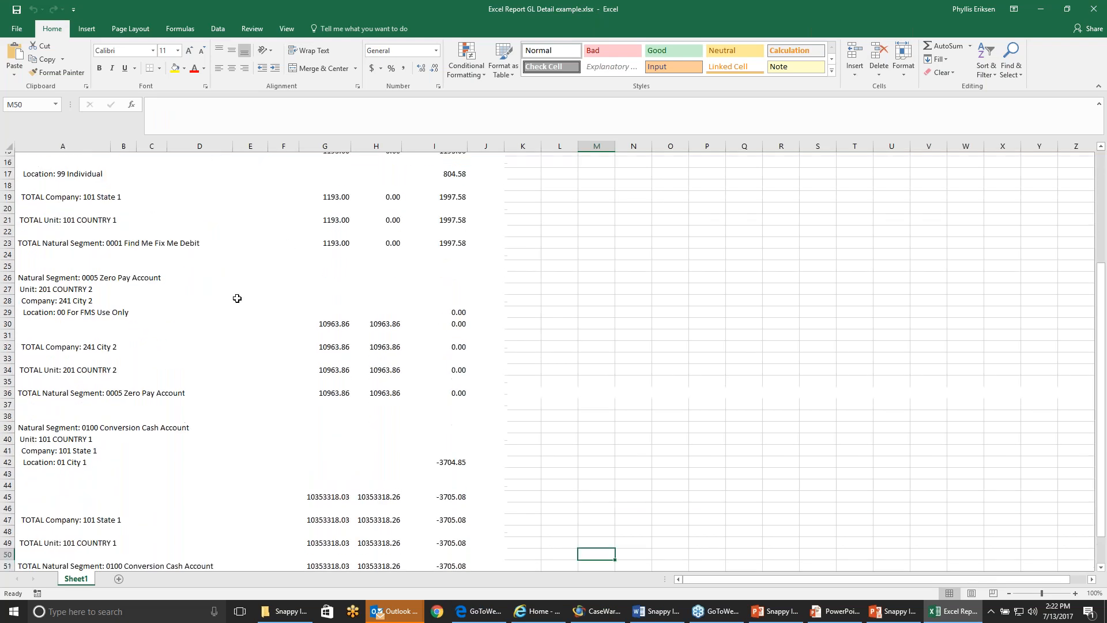
pyautogui.scroll(7, 237, 297)
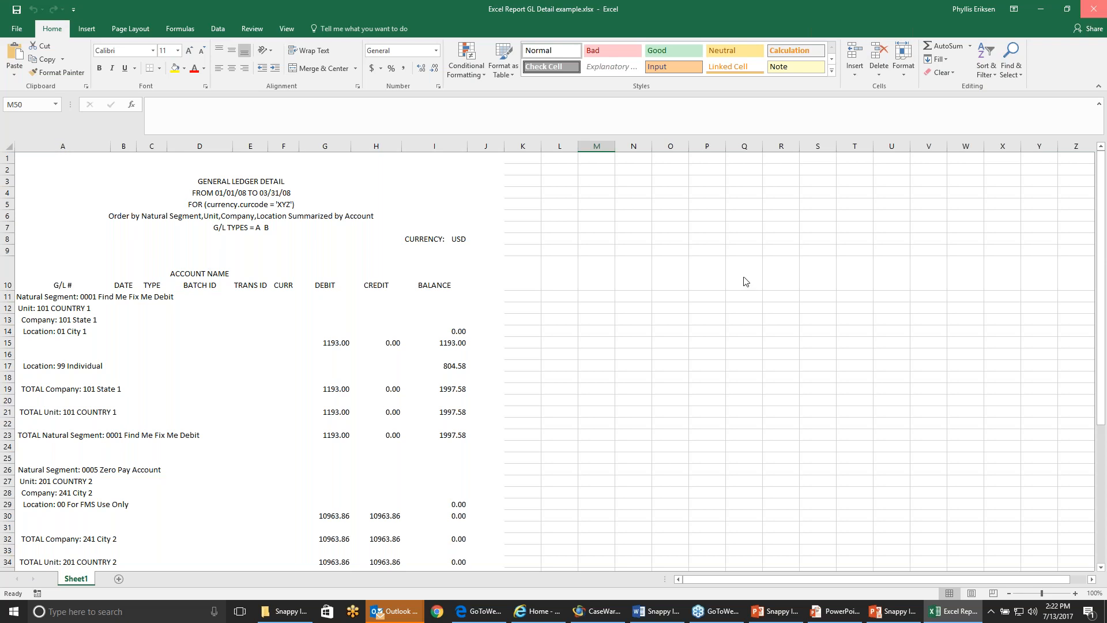
pyautogui.hotkey('alt', 'F4')
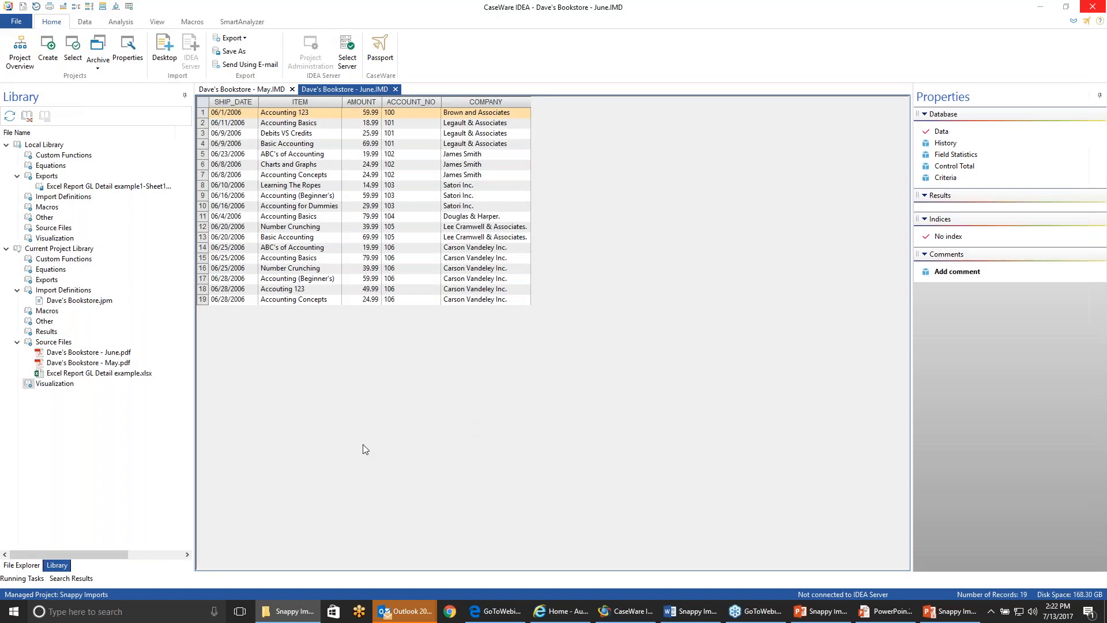
# - Import Sheet1 of the source file Excel Report GL Detail example.xlsx, leaving the first-row field names and empty-numeric-cells options off
pyautogui.rightClick(68, 377)
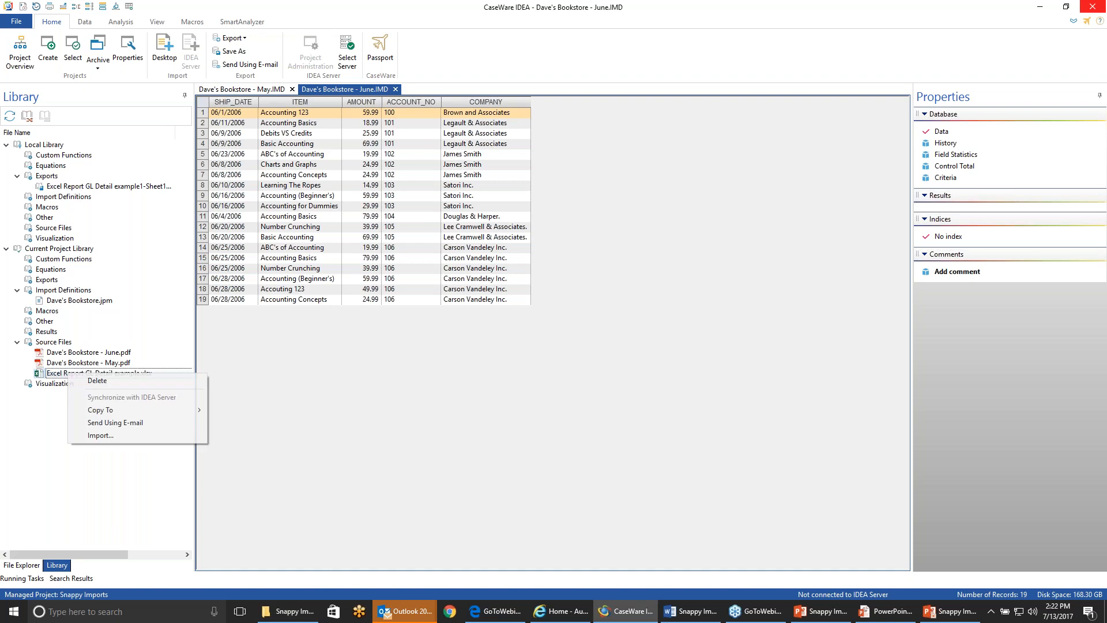
pyautogui.click(97, 433)
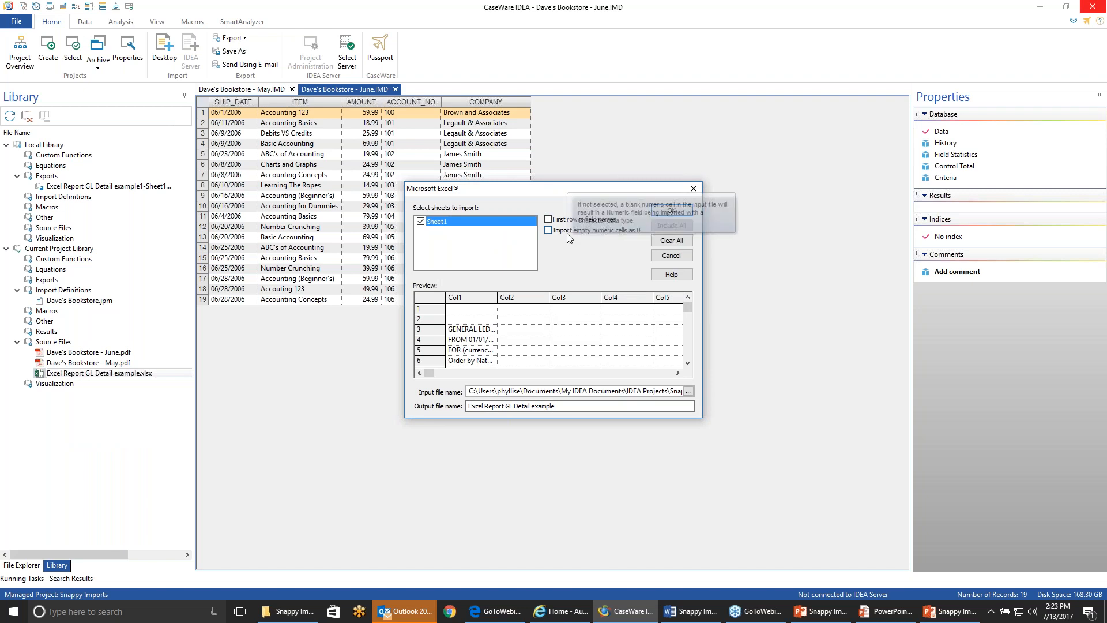
pyautogui.click(684, 211)
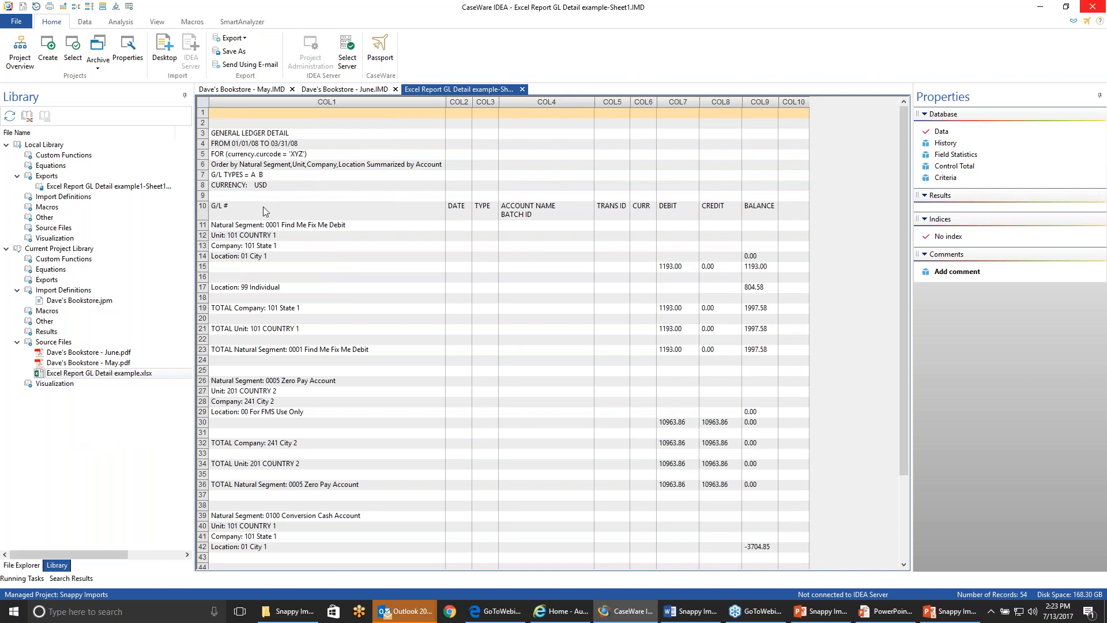
# - Review the imported general ledger sheet and export all its records as Text Fixed Length without field names
pyautogui.scroll(-2, 363, 415)
pyautogui.scroll(1, 300, 289)
pyautogui.scroll(1, 246, 147)
pyautogui.click(234, 38)
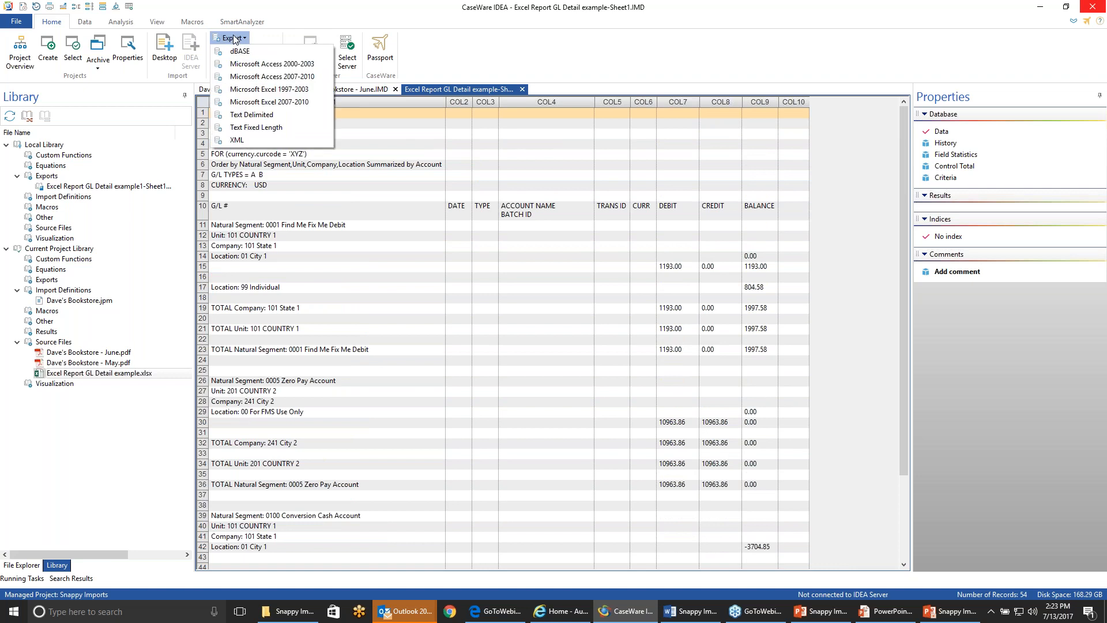
pyautogui.click(252, 130)
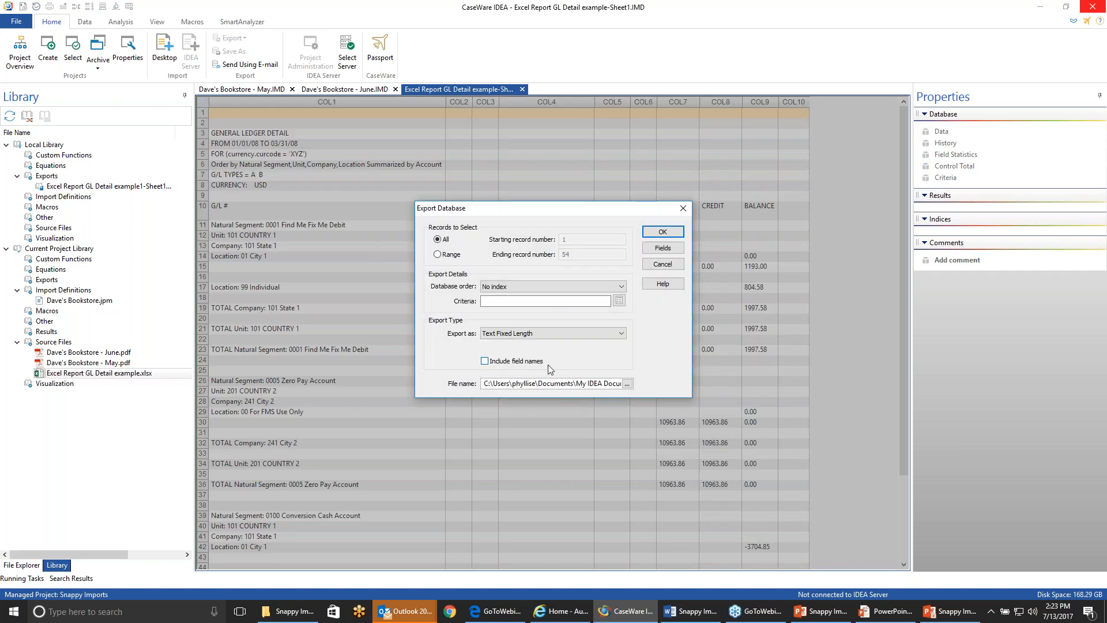
pyautogui.click(662, 231)
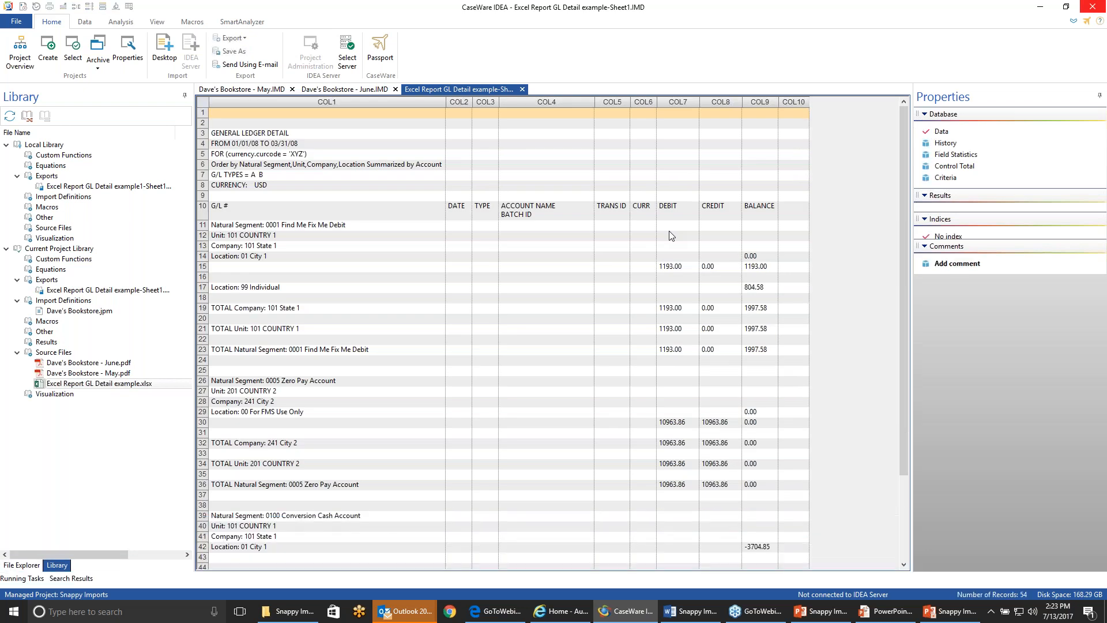
# - Close the general ledger, June and May databases
pyautogui.click(521, 89)
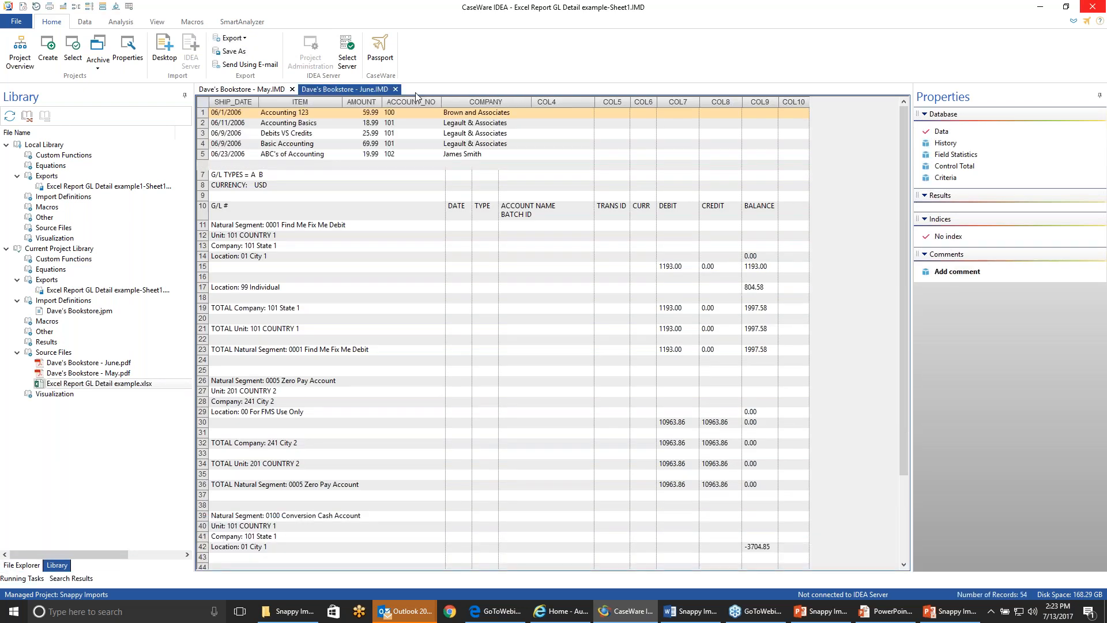
pyautogui.click(396, 89)
pyautogui.click(292, 89)
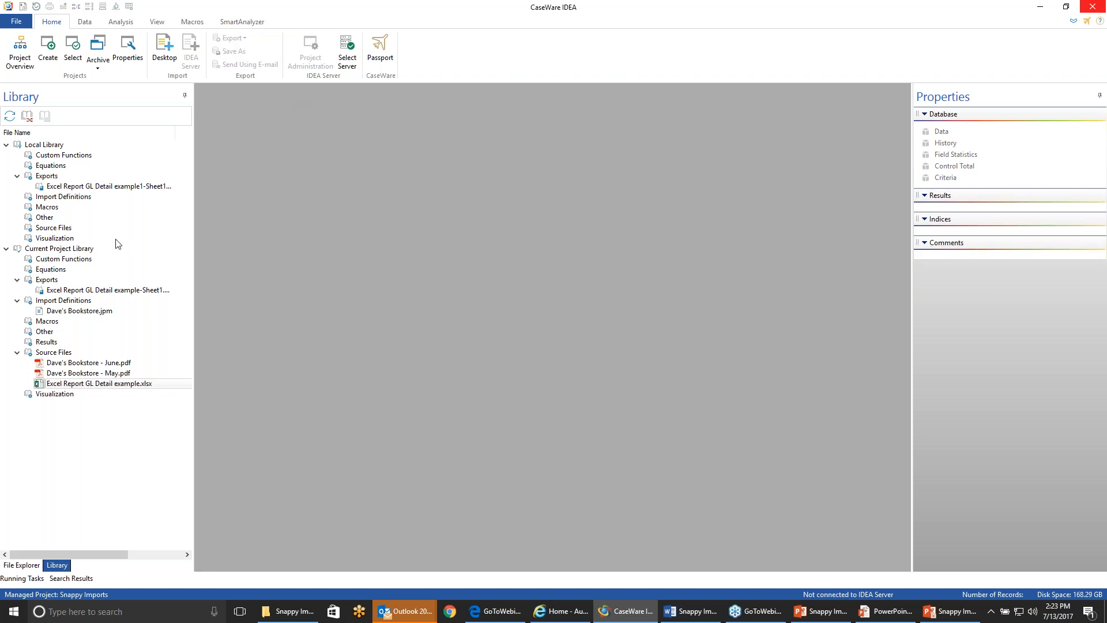
# - Move the exported general ledger text file from Exports to Source Files in the current project library
pyautogui.click(40, 293)
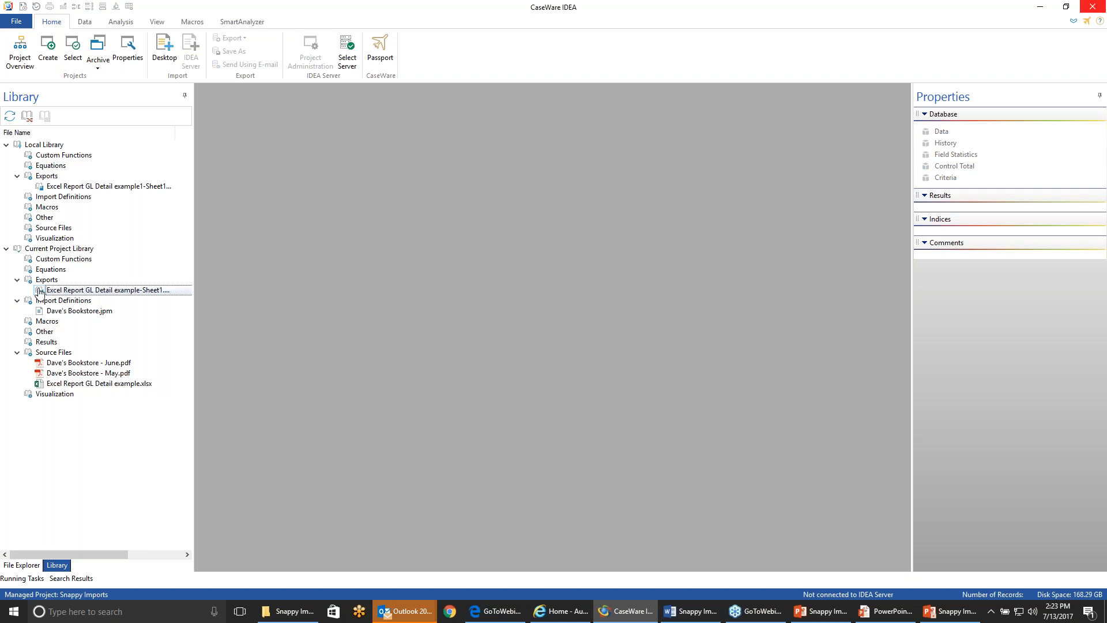
pyautogui.moveTo(39, 292); pyautogui.dragTo(27, 355)
pyautogui.click(74, 458)
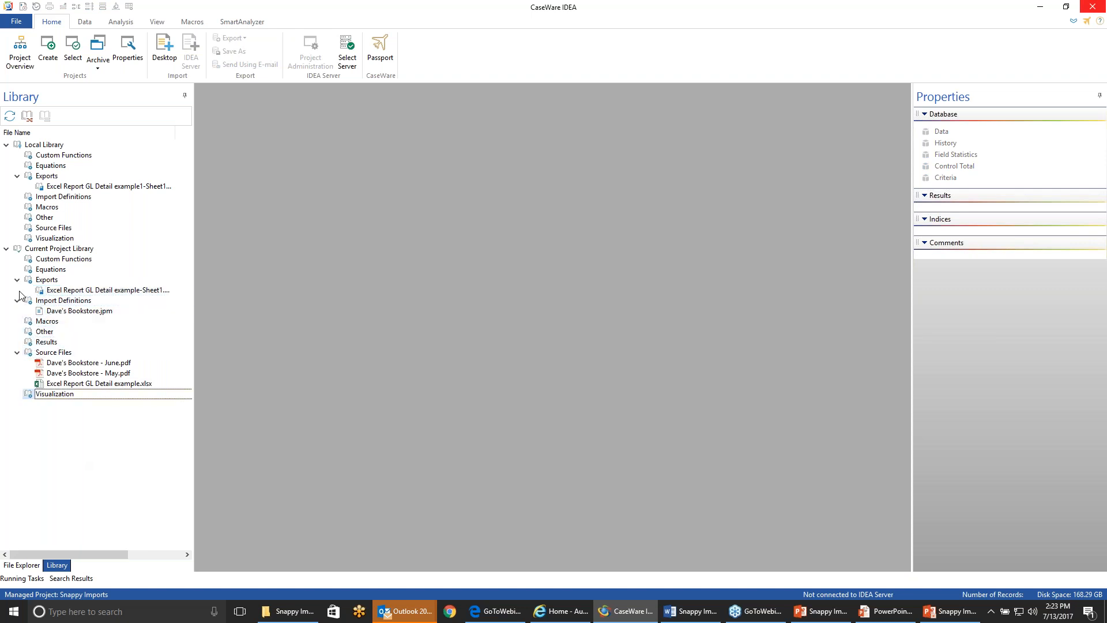
pyautogui.moveTo(41, 295); pyautogui.dragTo(39, 355)
pyautogui.click(61, 290)
pyautogui.moveTo(62, 301); pyautogui.dragTo(52, 355)
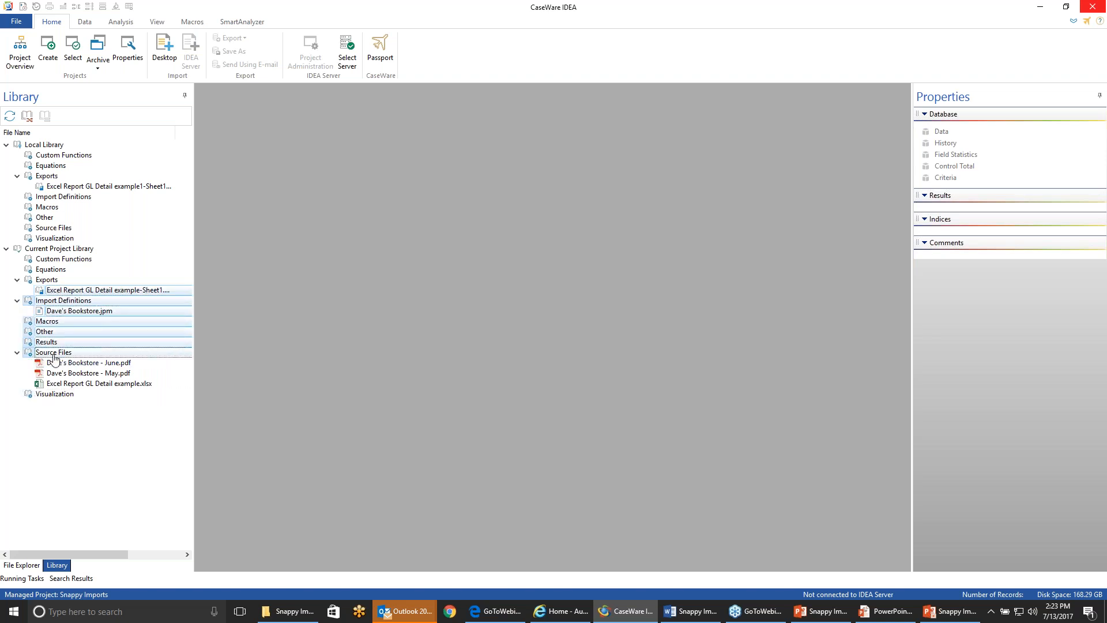
pyautogui.click(90, 401)
pyautogui.click(49, 291)
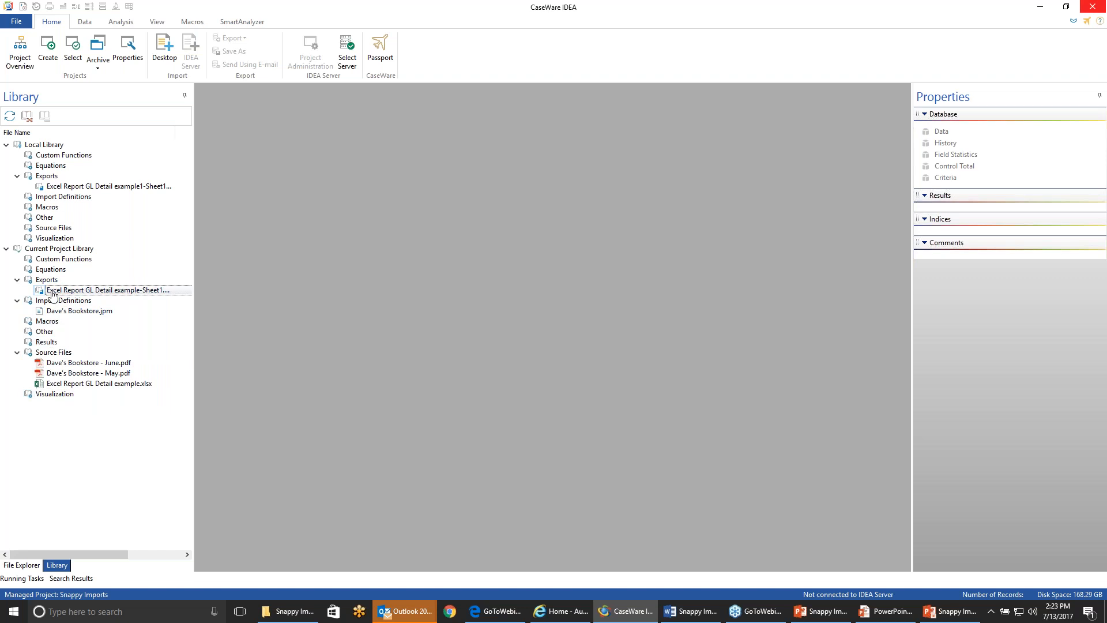
pyautogui.doubleClick(47, 291)
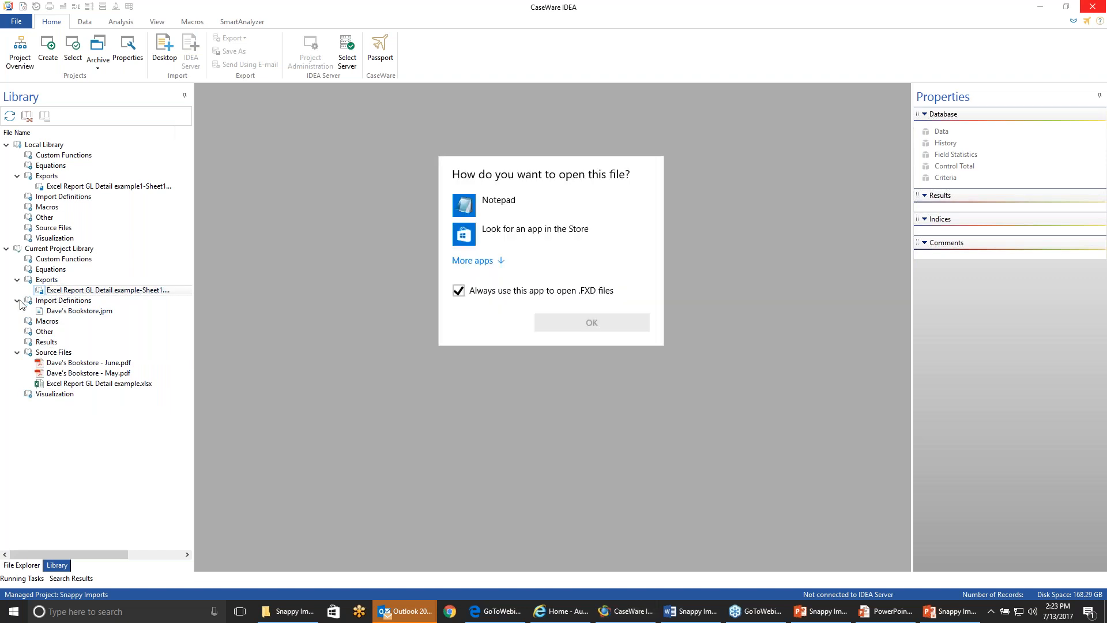
pyautogui.click(311, 350)
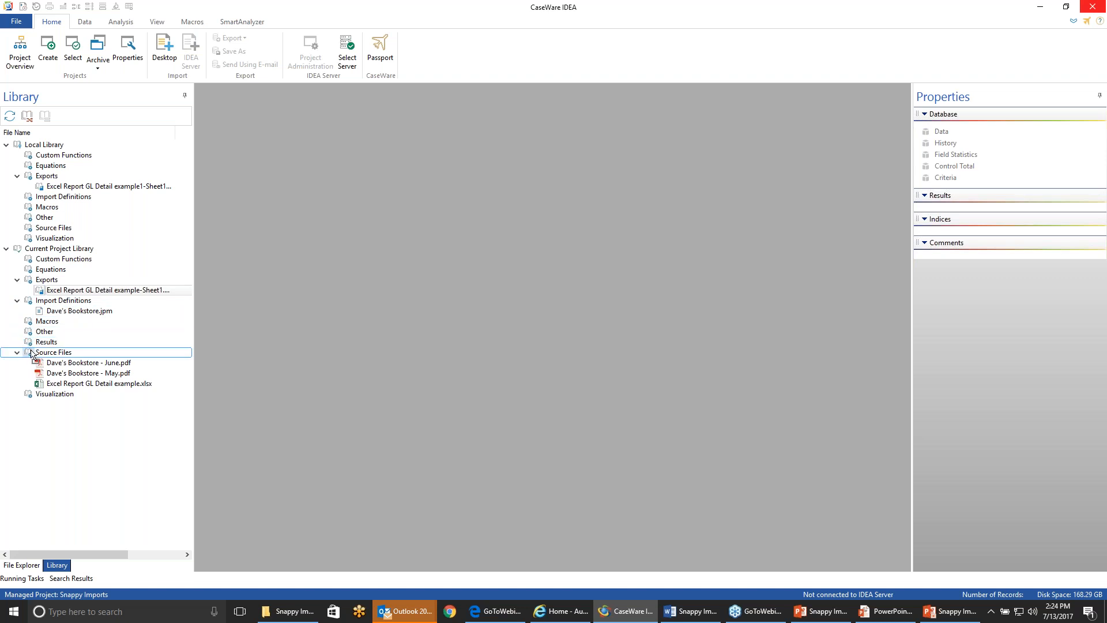
pyautogui.moveTo(31, 354); pyautogui.dragTo(33, 353)
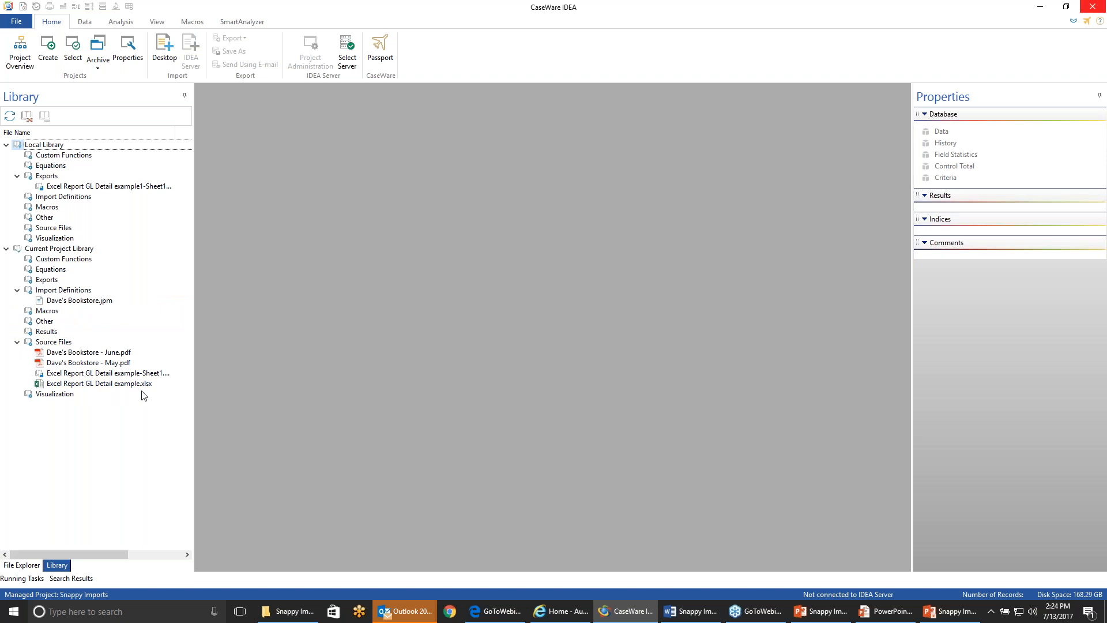
# - Open the exported general ledger text file in Source Files in Report Reader, using the Print Report and Adobe PDF import format
pyautogui.rightClick(104, 373)
pyautogui.click(173, 434)
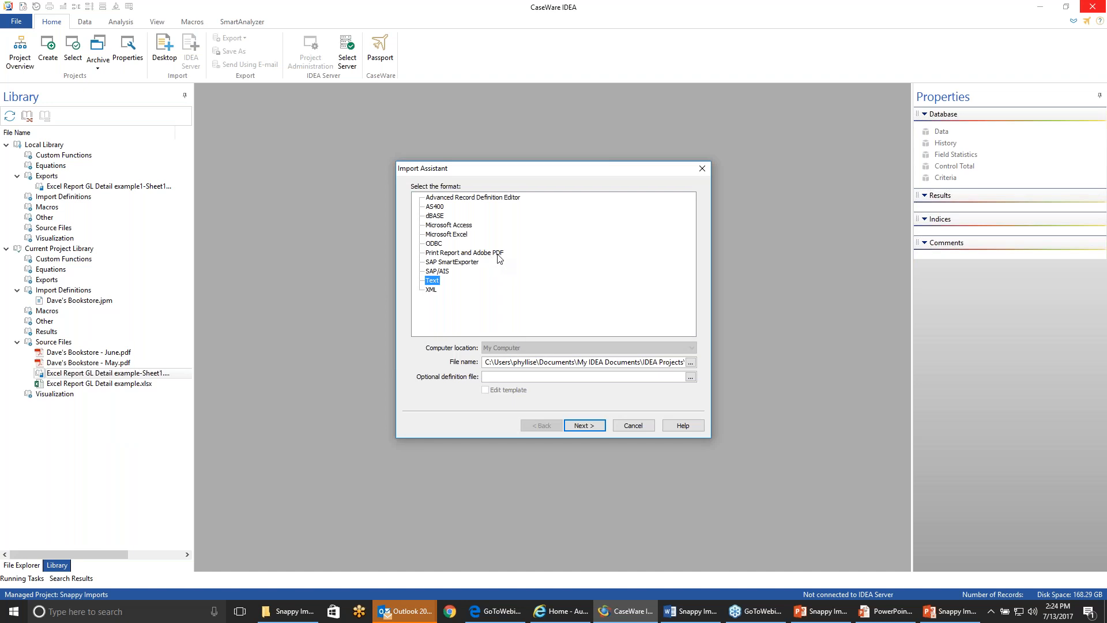
pyautogui.click(497, 254)
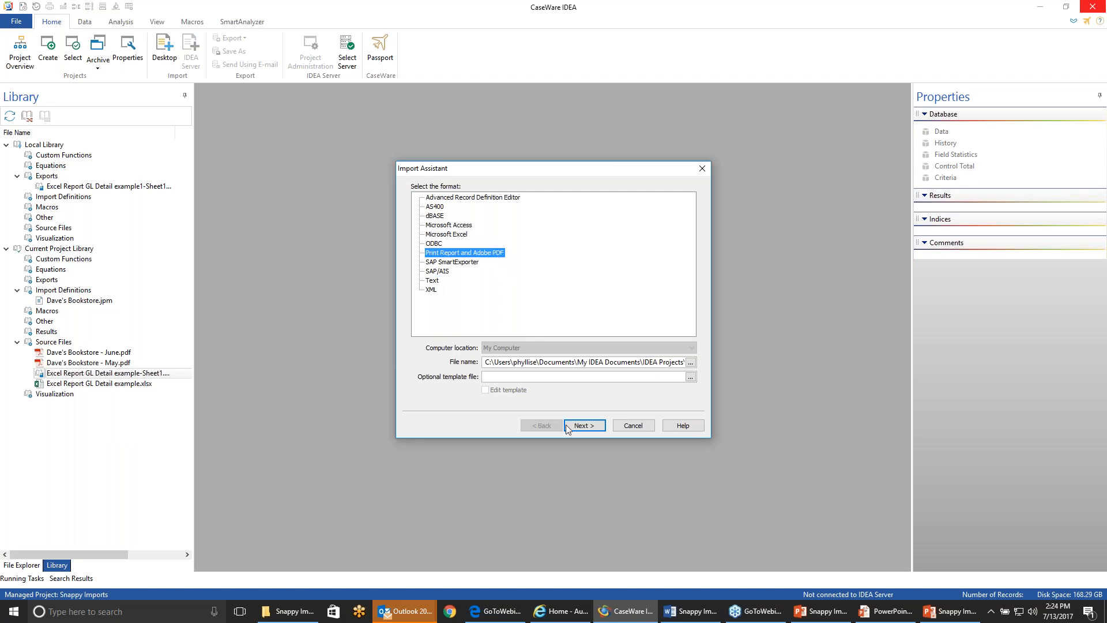
pyautogui.click(592, 426)
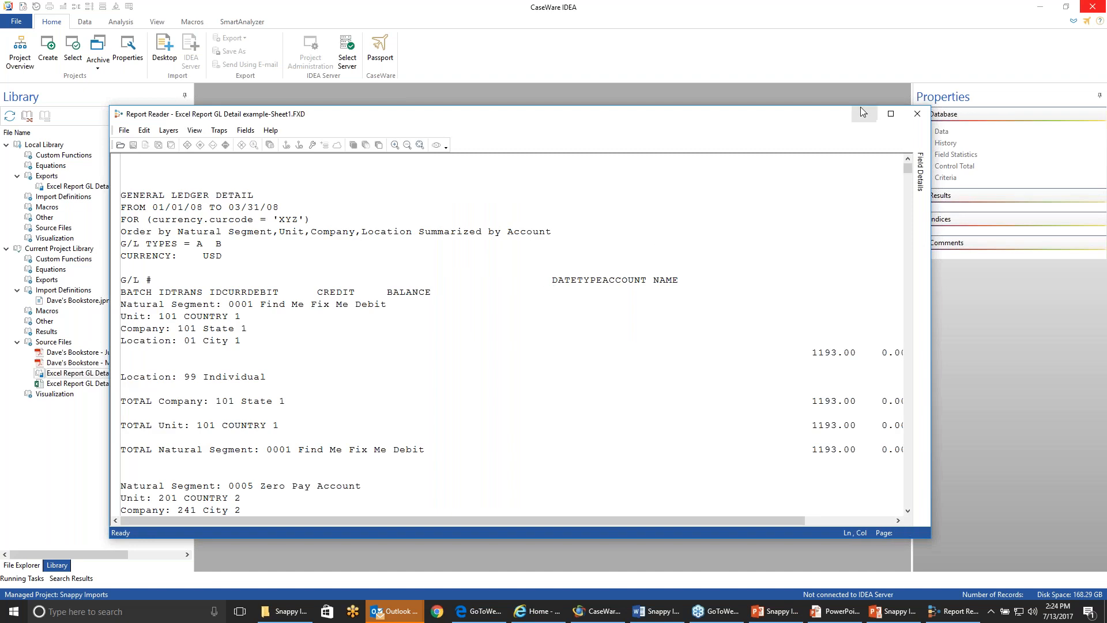
pyautogui.click(891, 113)
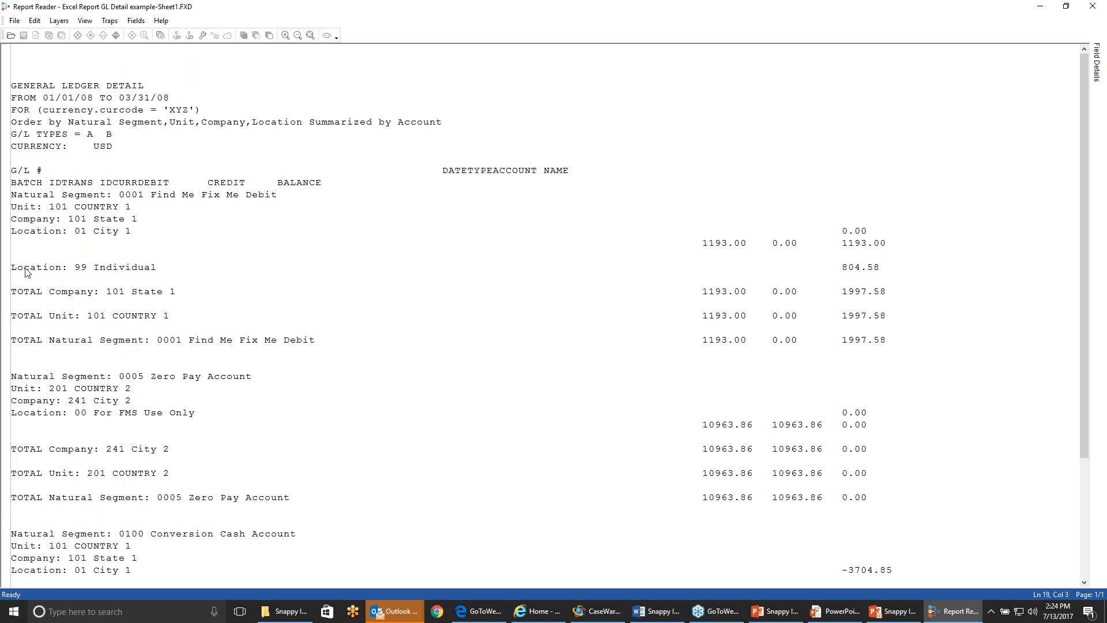
# - Create a standard layer from two sample lines: Location: 01 City 1 and the amounts line below it
pyautogui.click(67, 234)
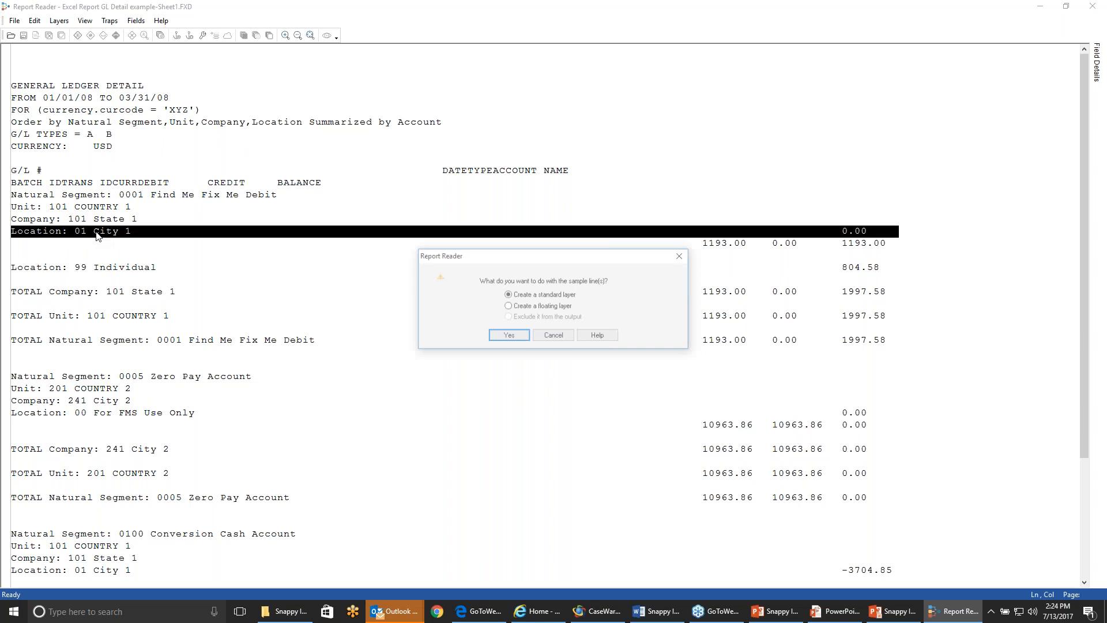
pyautogui.click(553, 337)
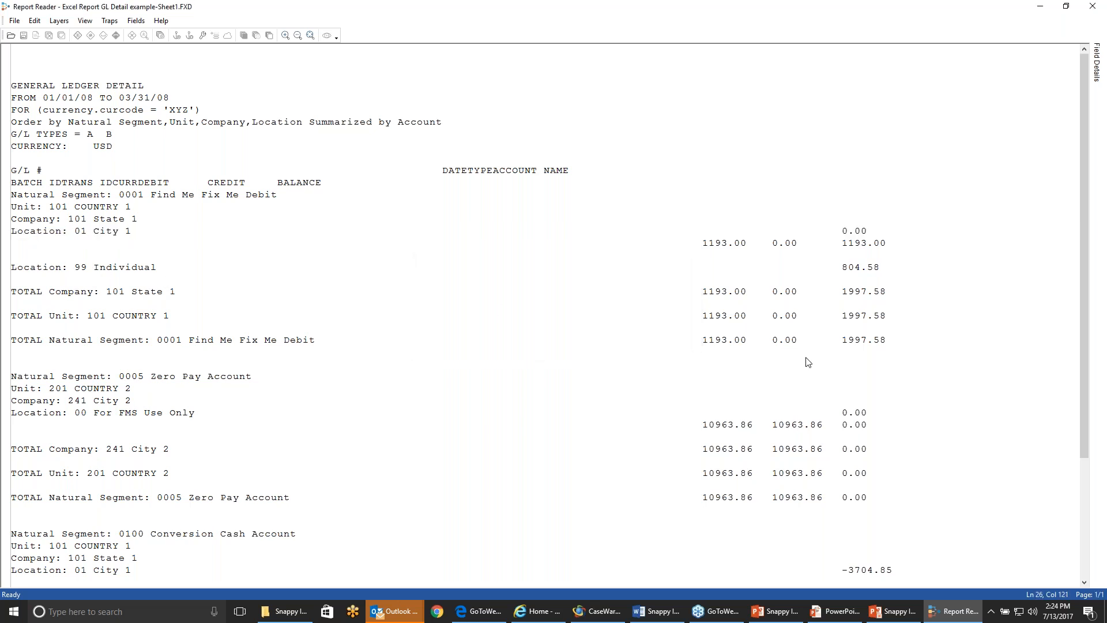
pyautogui.click(42, 234)
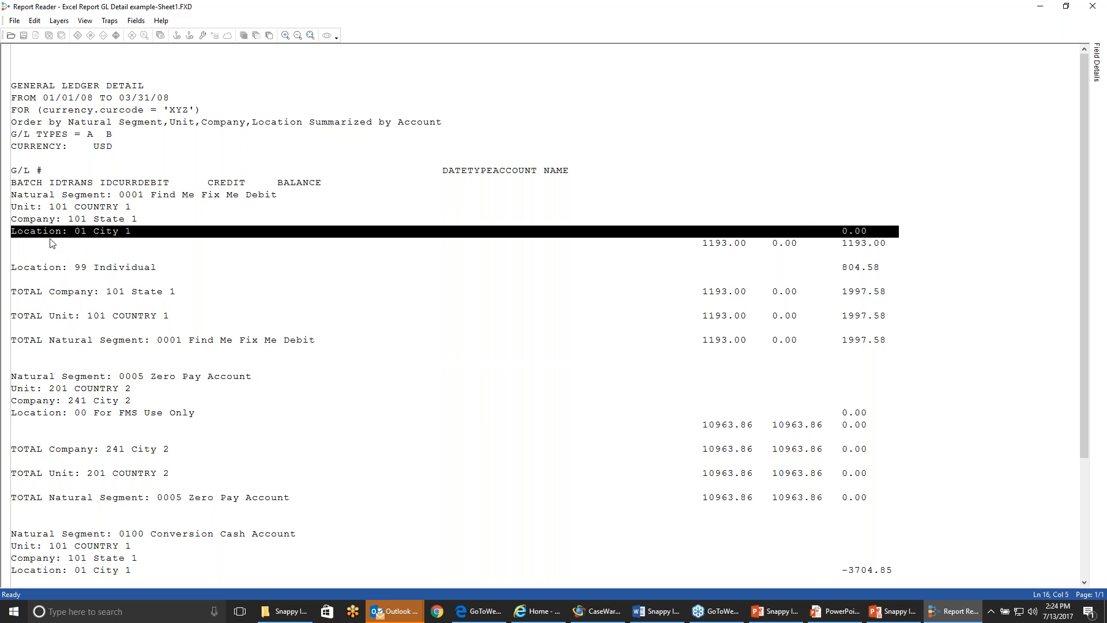
pyautogui.keyDown('shift'); pyautogui.click(51, 243); pyautogui.keyUp('shift')
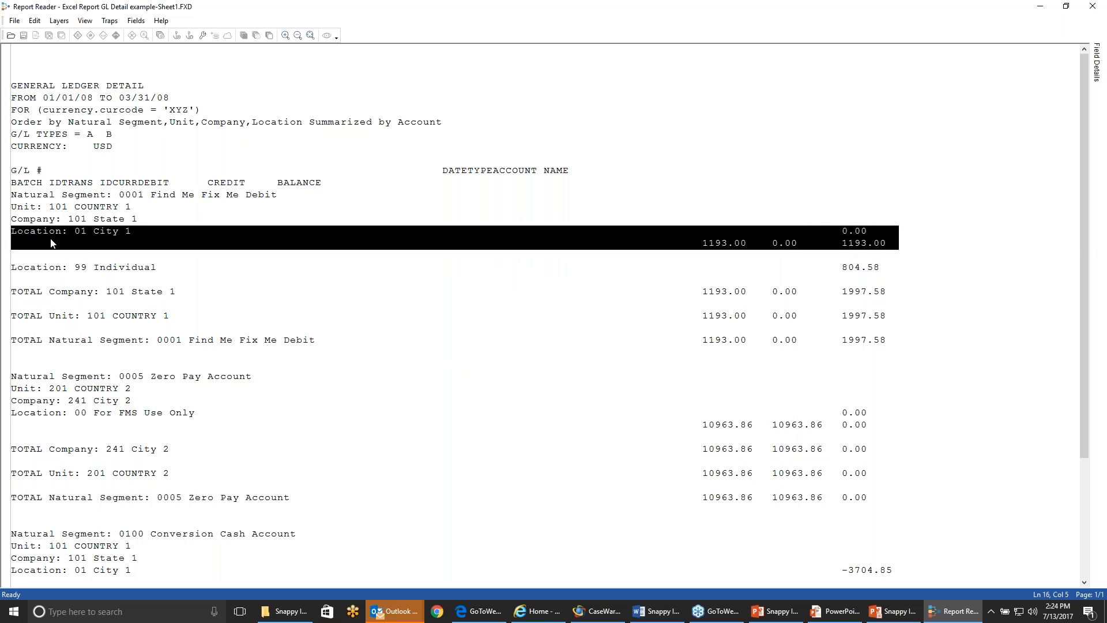
pyautogui.moveTo(64, 243); pyautogui.dragTo(65, 243)
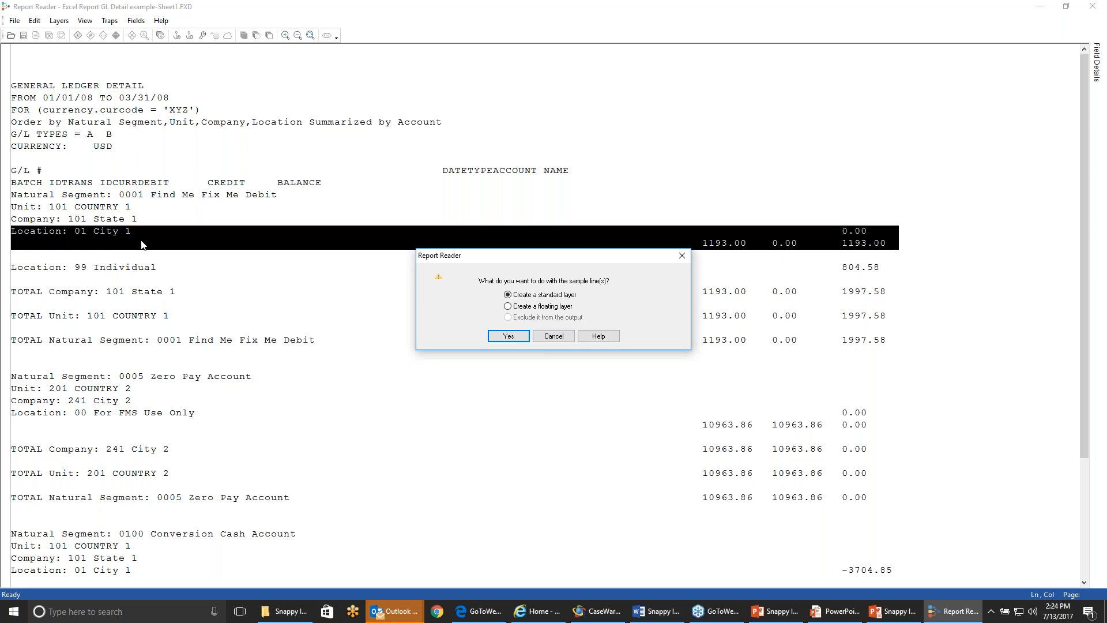
pyautogui.click(508, 337)
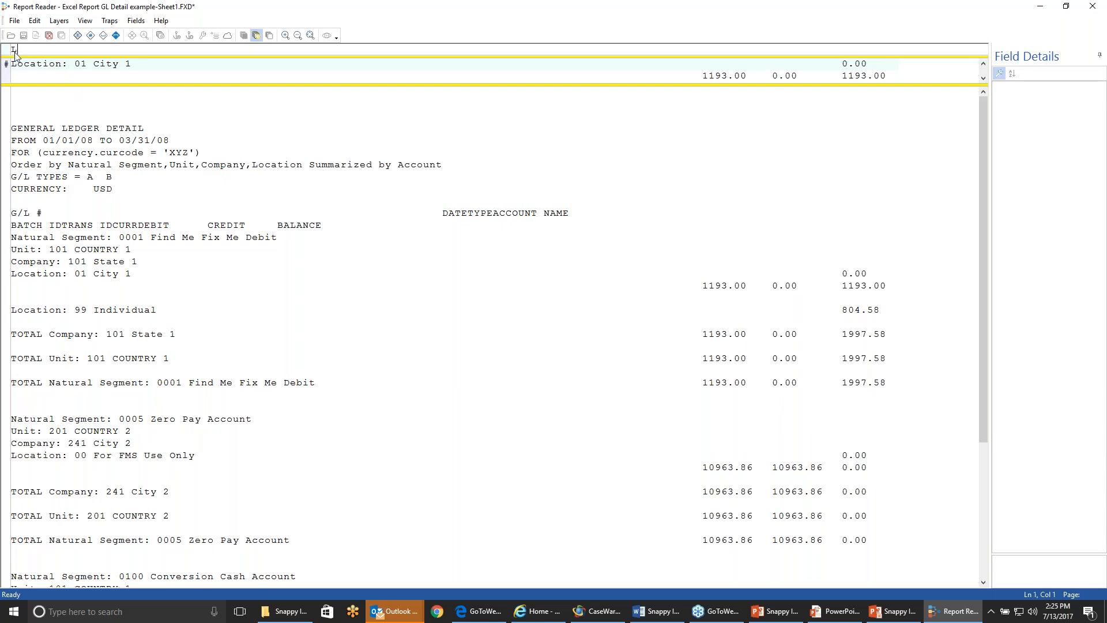
# - Set Location as the text trap for the layer and check which report lines it captures
pyautogui.write('Location')
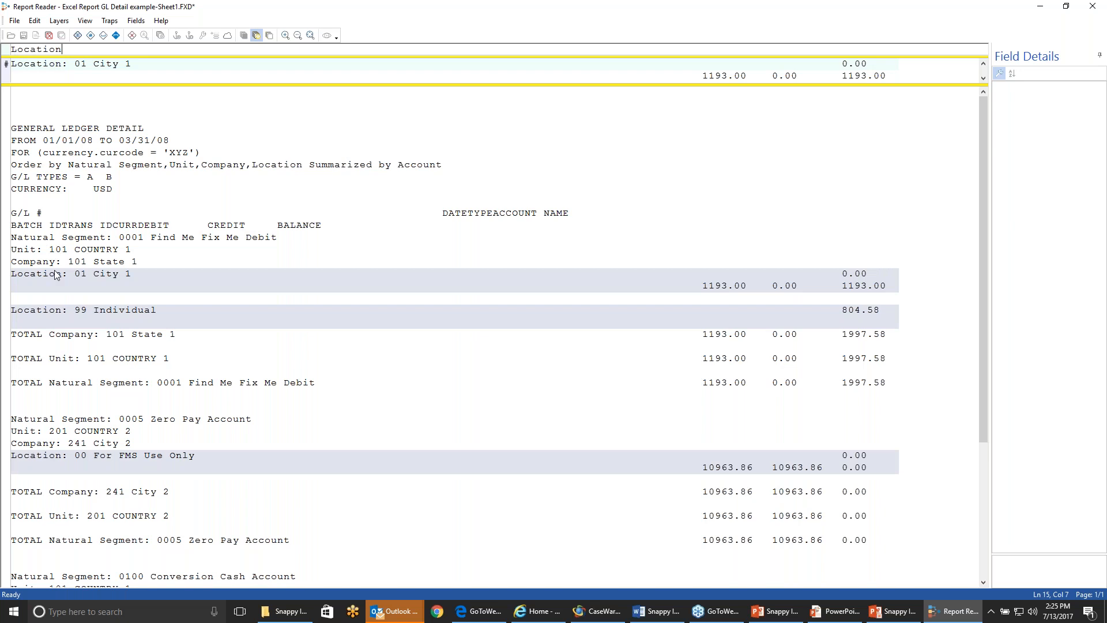
pyautogui.scroll(-4, 145, 539)
pyautogui.scroll(4, 75, 469)
# - Define a two-character field over the location number 01 and name the layer Base Layer
pyautogui.click(76, 65)
pyautogui.moveTo(76, 64); pyautogui.dragTo(87, 65)
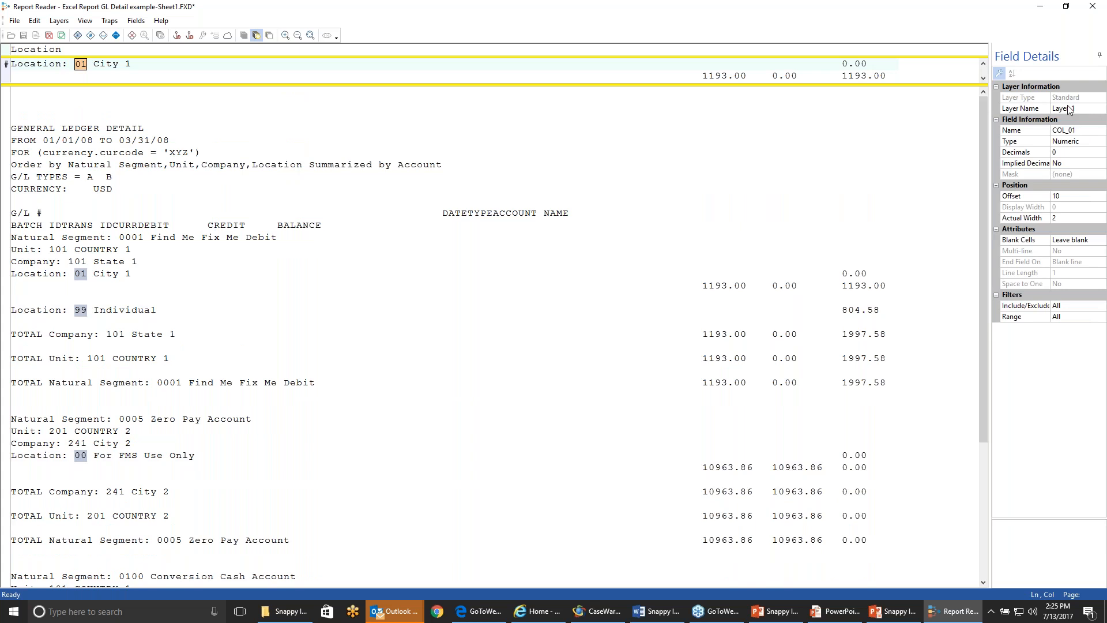
pyautogui.click(1078, 109)
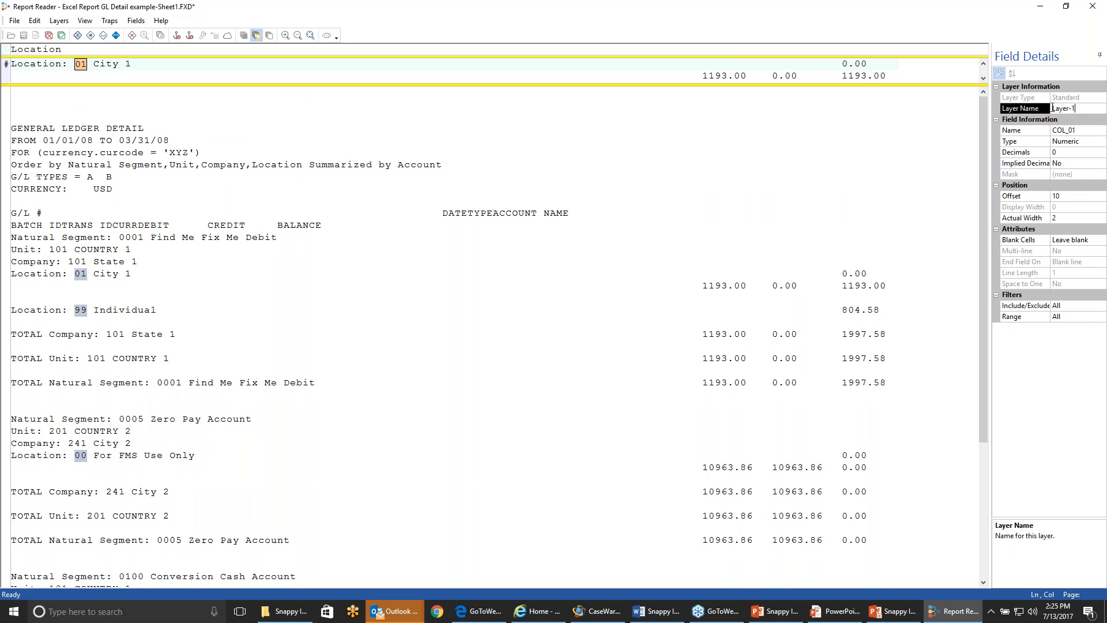
pyautogui.doubleClick(1053, 109)
pyautogui.write('Base')
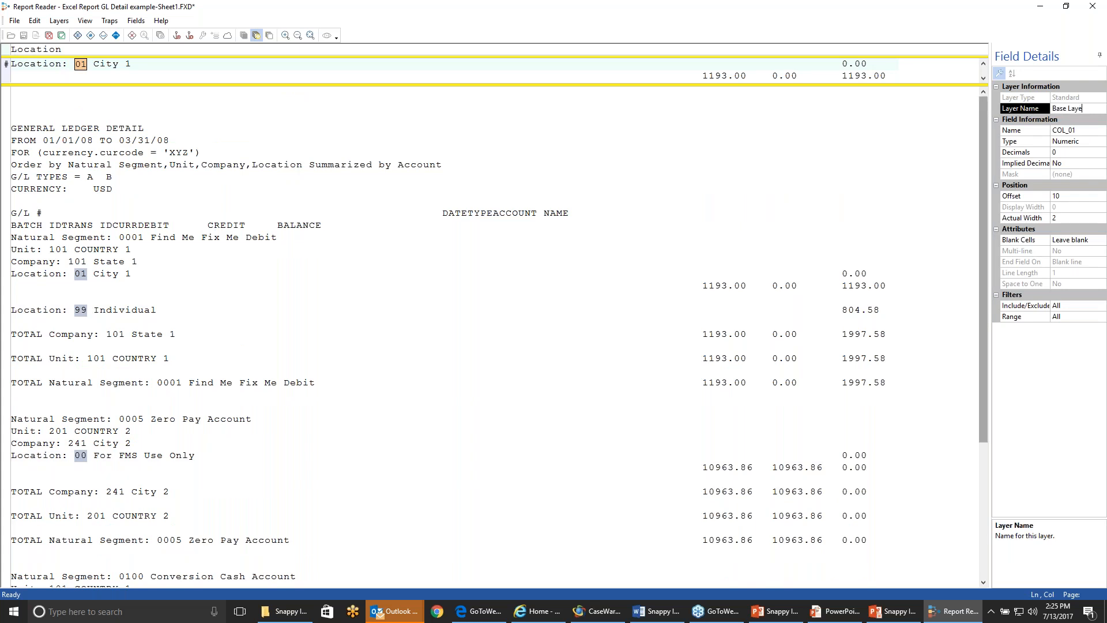
pyautogui.click(1087, 139)
# - Name the location number field Location Code and set its type to Character
pyautogui.click(1076, 132)
pyautogui.click(1075, 131)
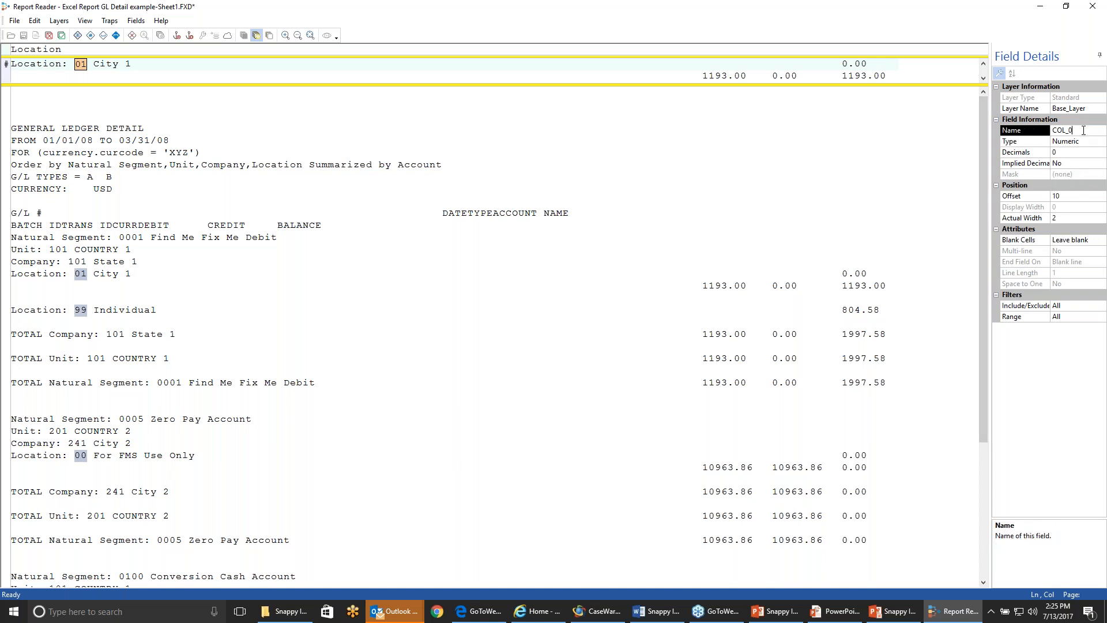
pyautogui.press('BackSpace')
pyautogui.press('BackSpace')
pyautogui.write('Location Code')
pyautogui.click(1095, 142)
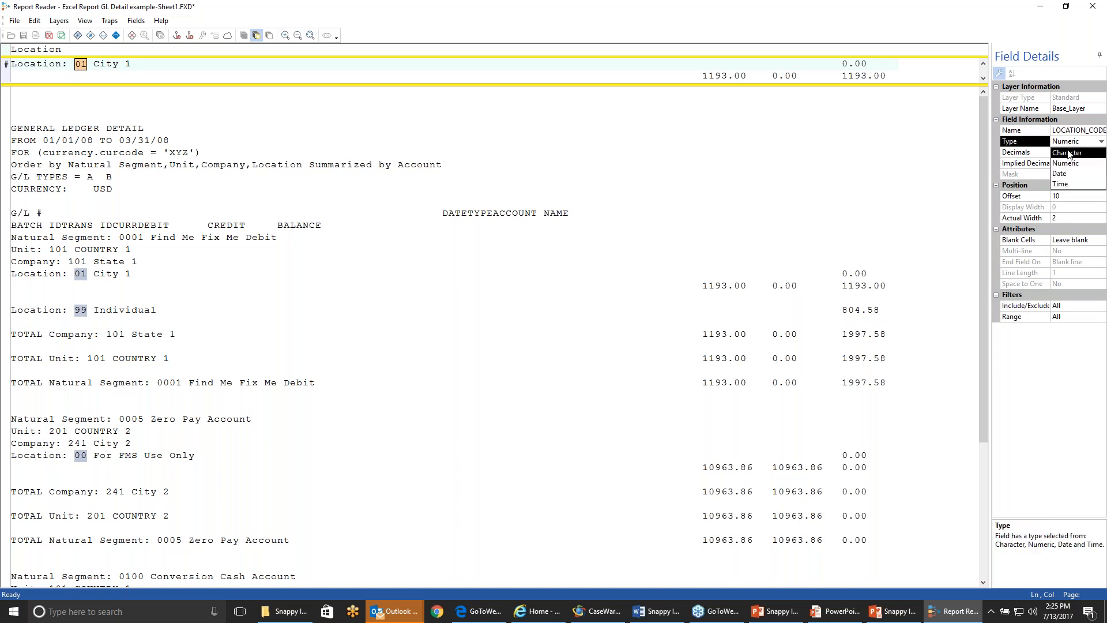
pyautogui.click(1067, 153)
pyautogui.click(89, 94)
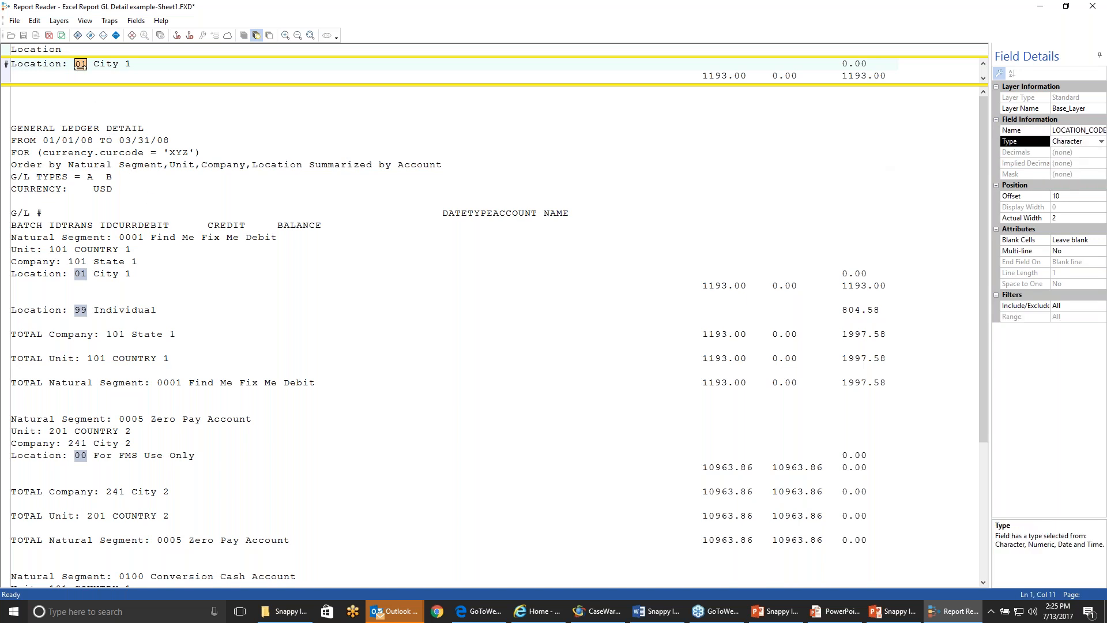
pyautogui.press('Right')
pyautogui.press('Right')
pyautogui.press('Right')
pyautogui.press('Left')
pyautogui.click(95, 67)
# - Define a field about 16 characters wide over the amount on the first sample line and name it Beginning Balance
pyautogui.moveTo(800, 65); pyautogui.dragTo(912, 74)
pyautogui.click(1085, 130)
pyautogui.write('Brg')
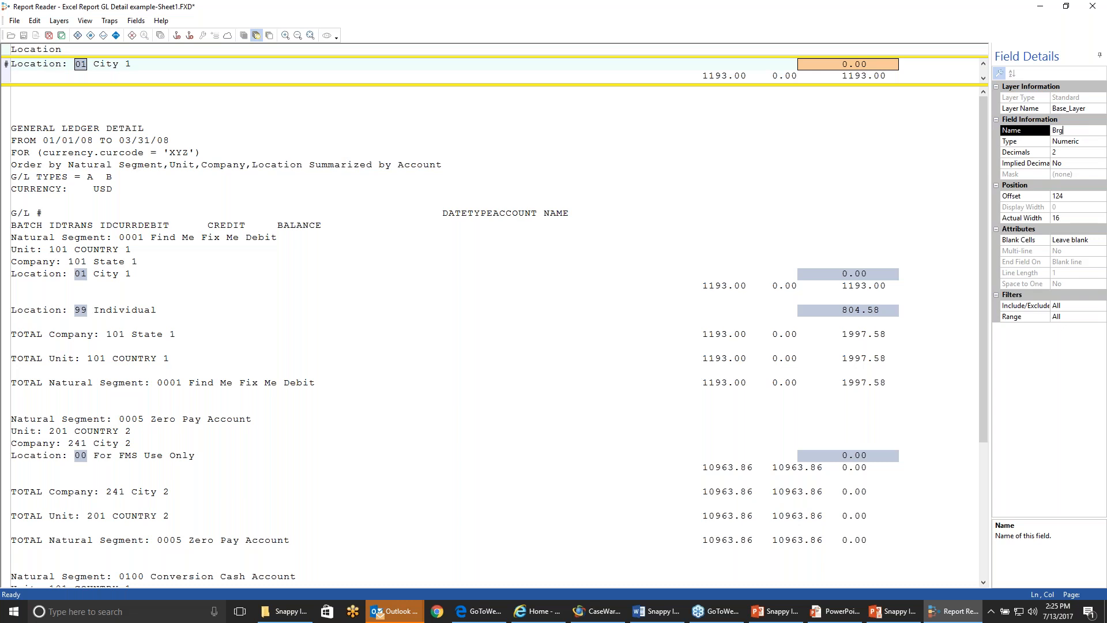
pyautogui.write('ginning Balance')
# - Define a field about 10 characters wide over the first amount on the second sample line and name it Debits
pyautogui.click(721, 79)
pyautogui.moveTo(707, 82); pyautogui.dragTo(762, 84)
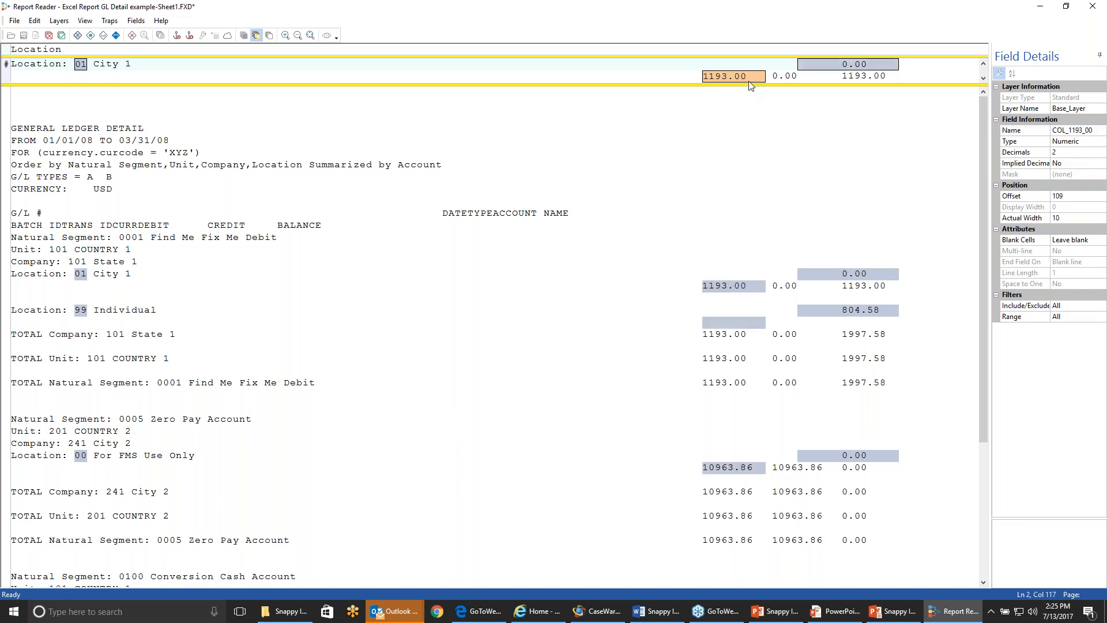
pyautogui.click(1096, 129)
pyautogui.click(1008, 133)
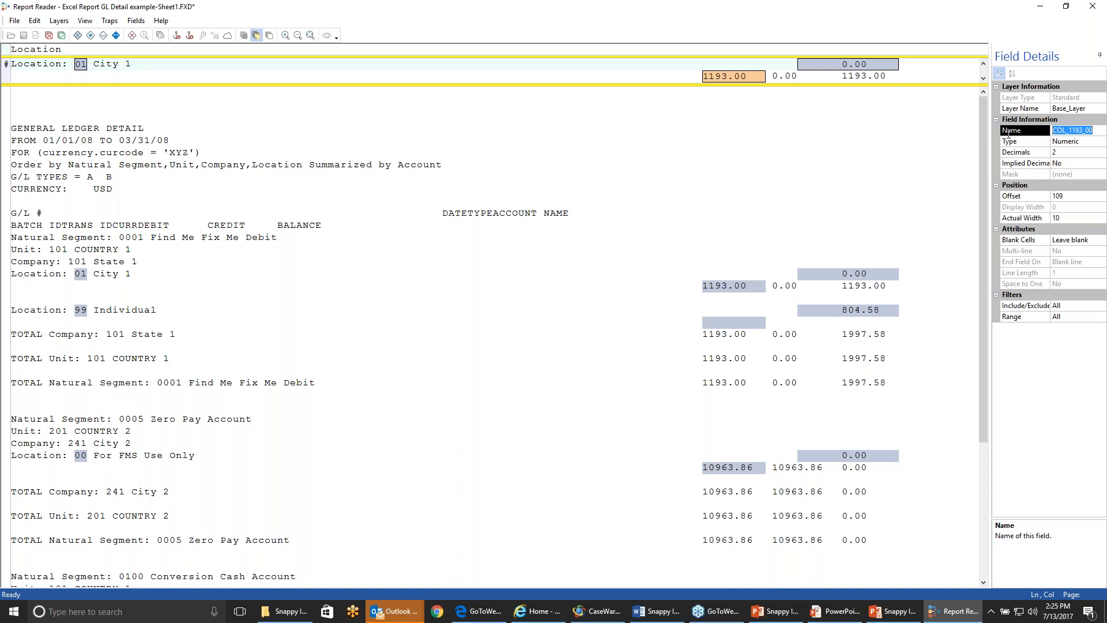
pyautogui.write('Debits')
# - Define a field about 10 characters wide over the second amount on the second sample line and name it Credits
pyautogui.click(827, 88)
pyautogui.moveTo(827, 89); pyautogui.dragTo(836, 90)
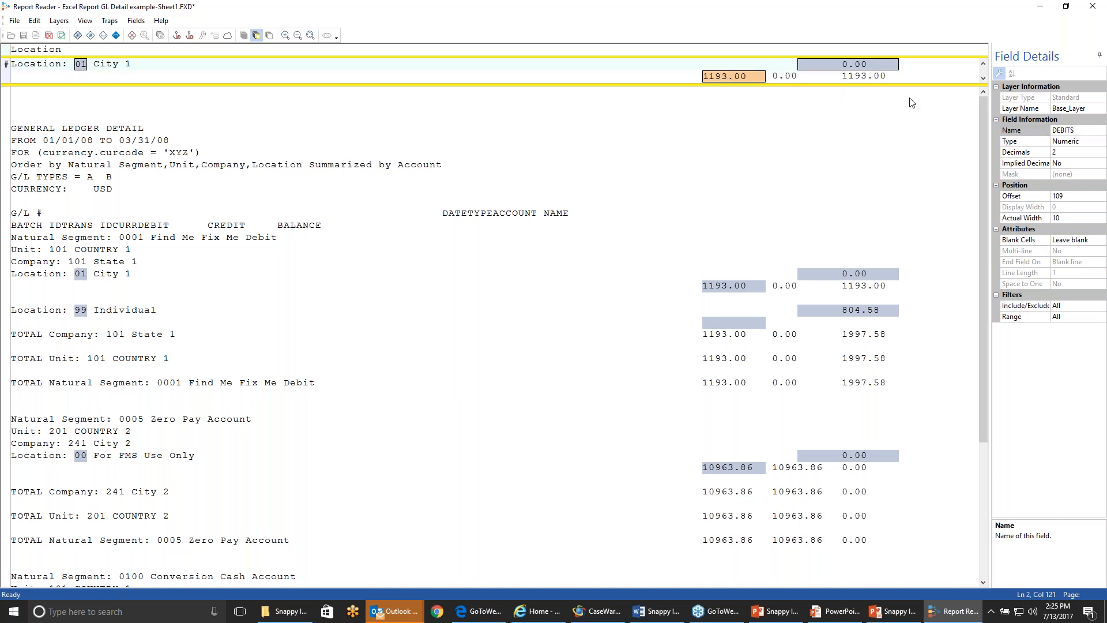
pyautogui.click(1072, 131)
pyautogui.write('V')
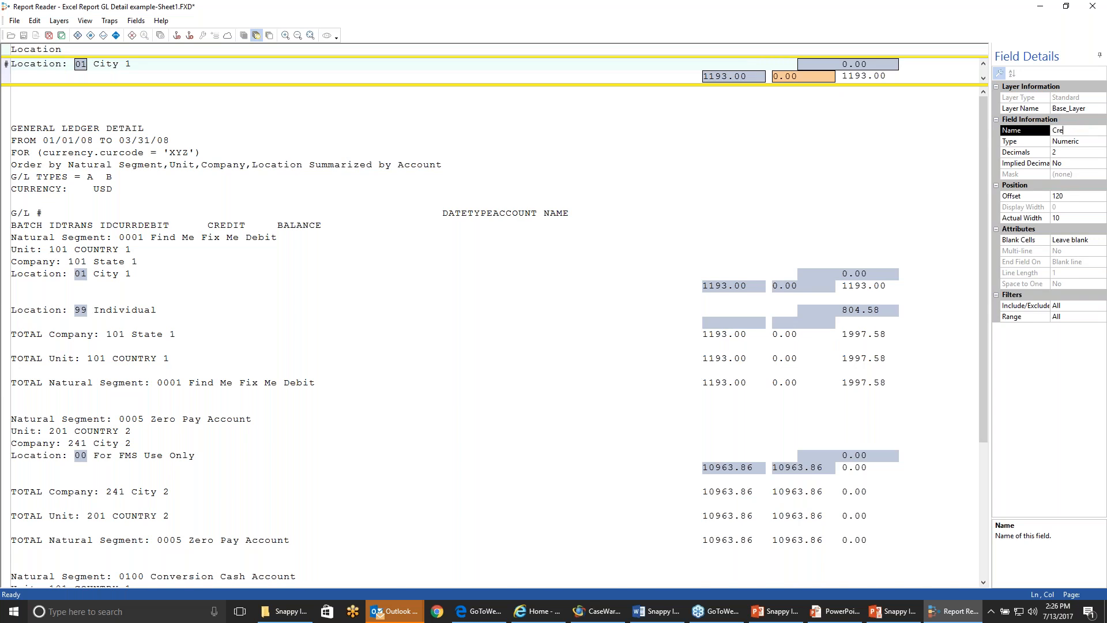
# - Define a field about 9 characters wide over the last amount on the second sample line and name it Balance
pyautogui.click(849, 80)
pyautogui.moveTo(842, 76); pyautogui.dragTo(897, 81)
pyautogui.click(1076, 130)
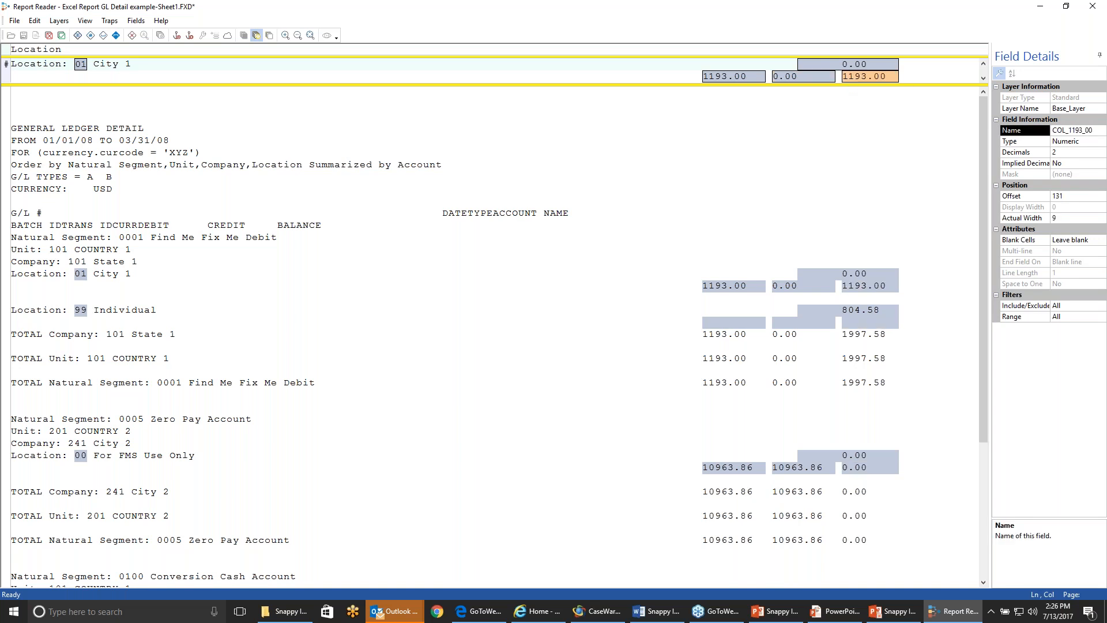
pyautogui.write('Balance')
# - Save the base layer and preview the resulting database records
pyautogui.click(61, 36)
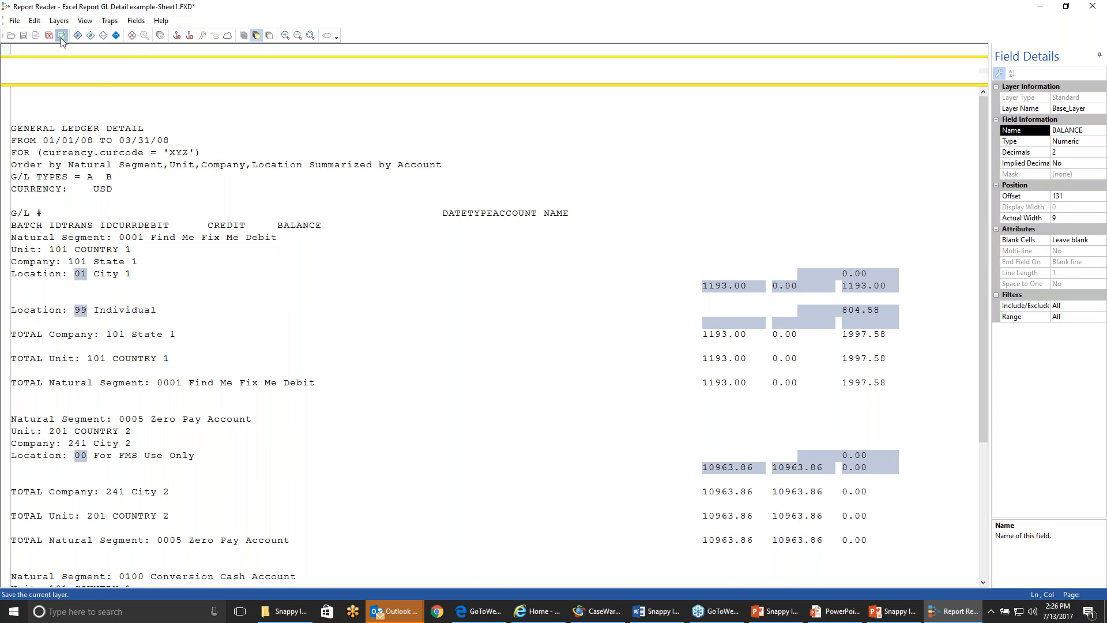
pyautogui.click(326, 36)
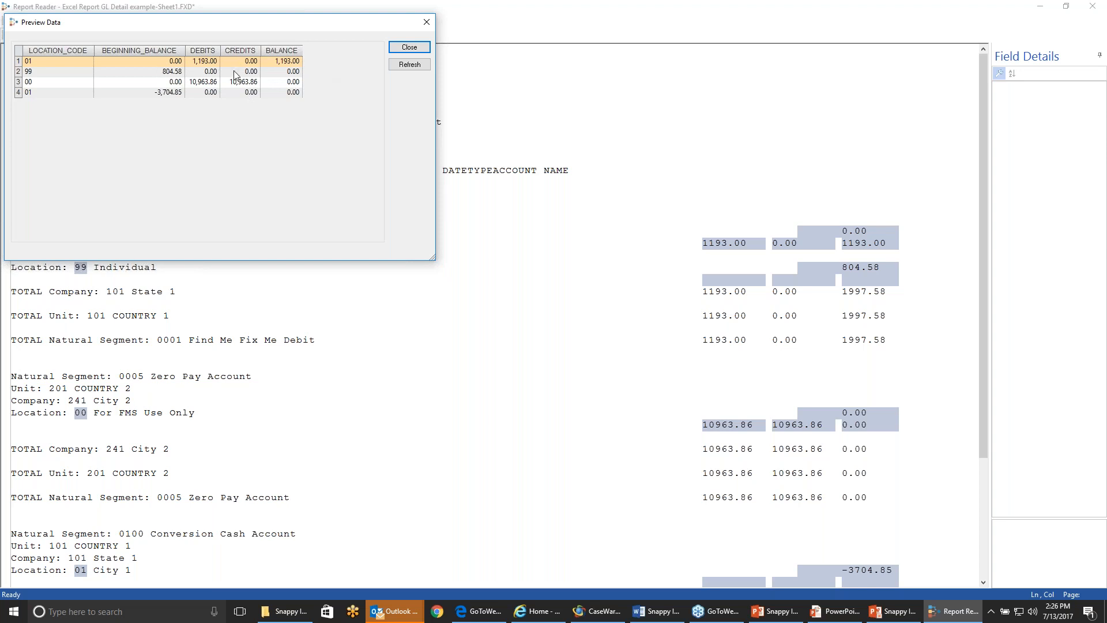
pyautogui.click(412, 51)
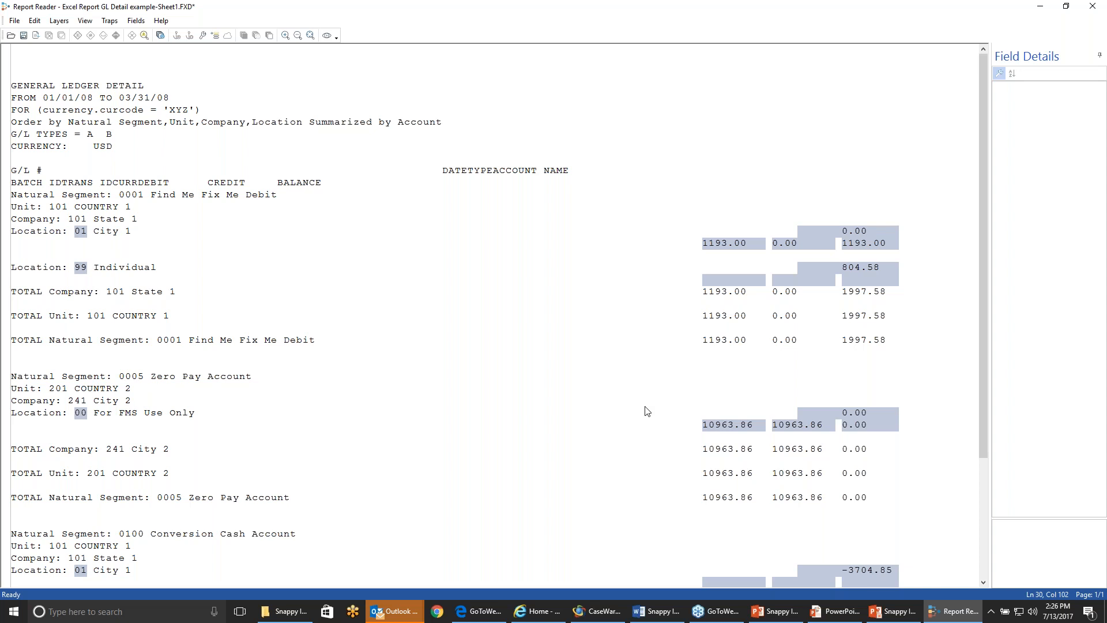
# - Save the report template as Excel Report GL Detail example-Sheet1.jpm
pyautogui.scroll(-2, 643, 410)
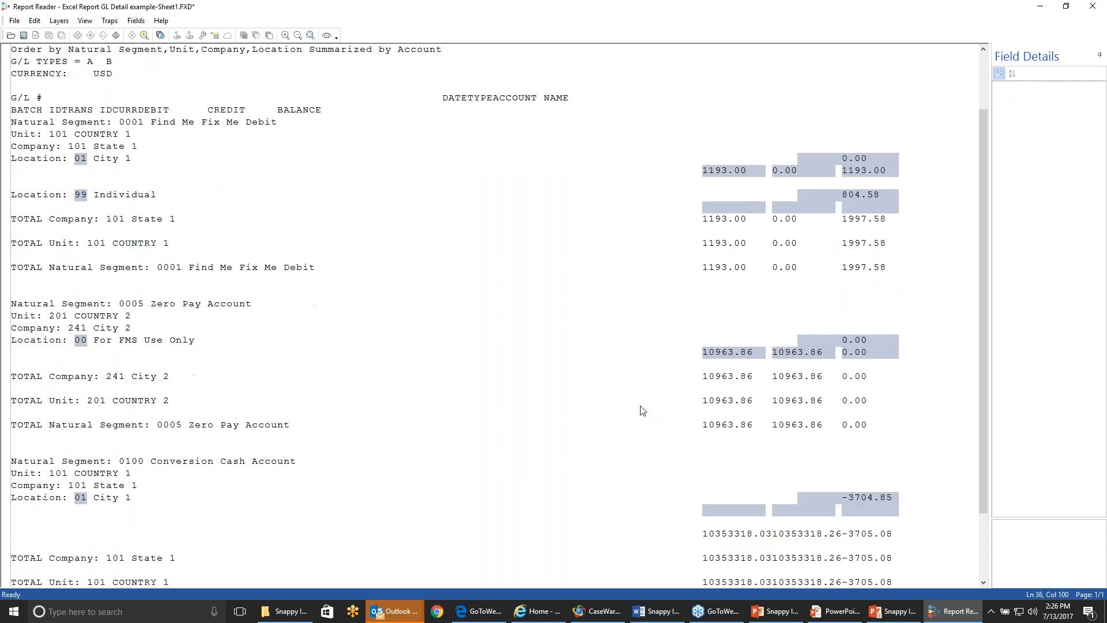
pyautogui.click(15, 20)
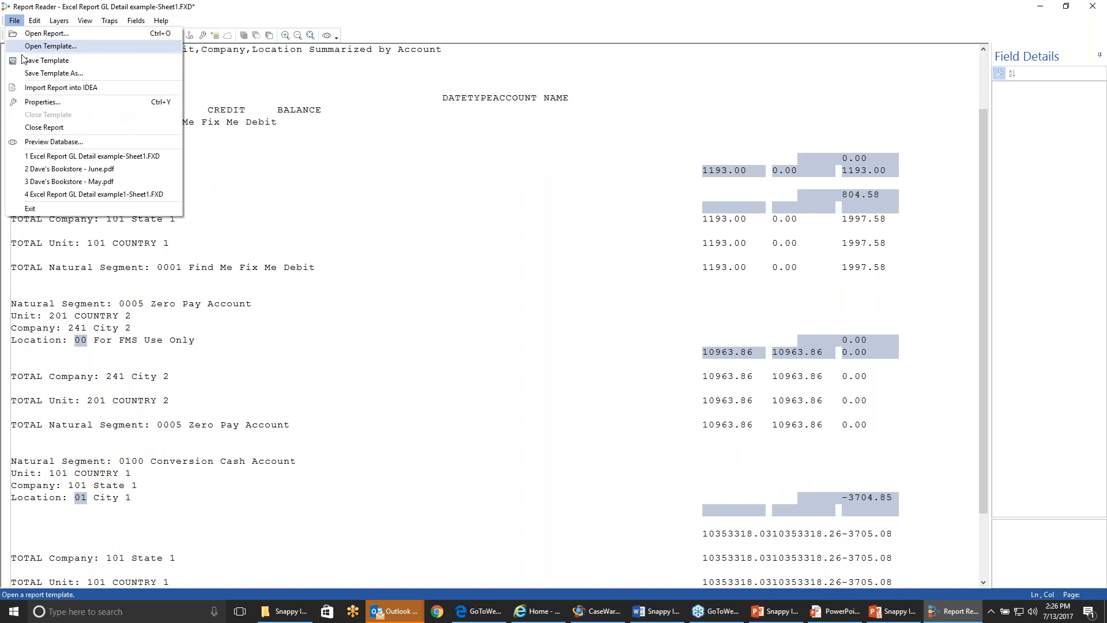
pyautogui.click(23, 60)
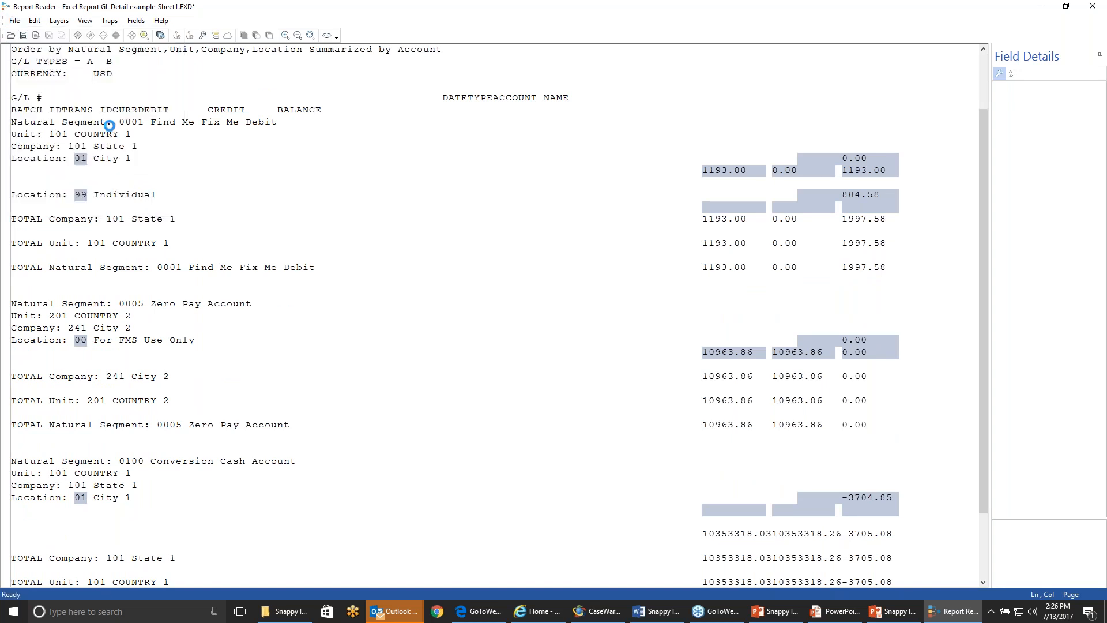
pyautogui.click(829, 448)
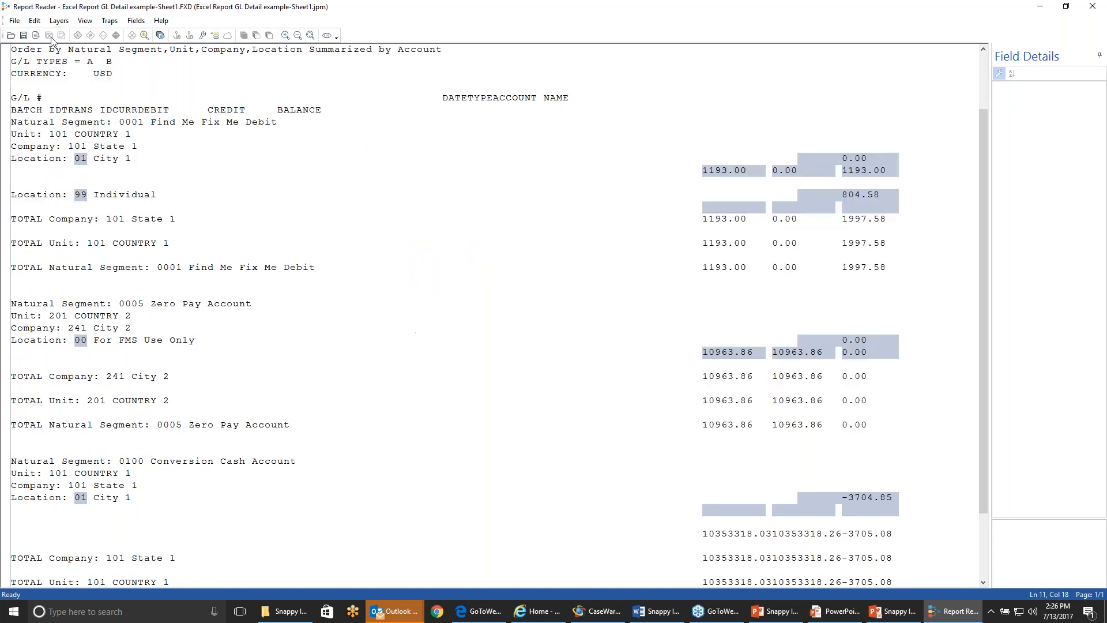
# - Import the report into IDEA as the database Excel Report GL Detail example-Sheet11, with field statistics generated
pyautogui.click(15, 20)
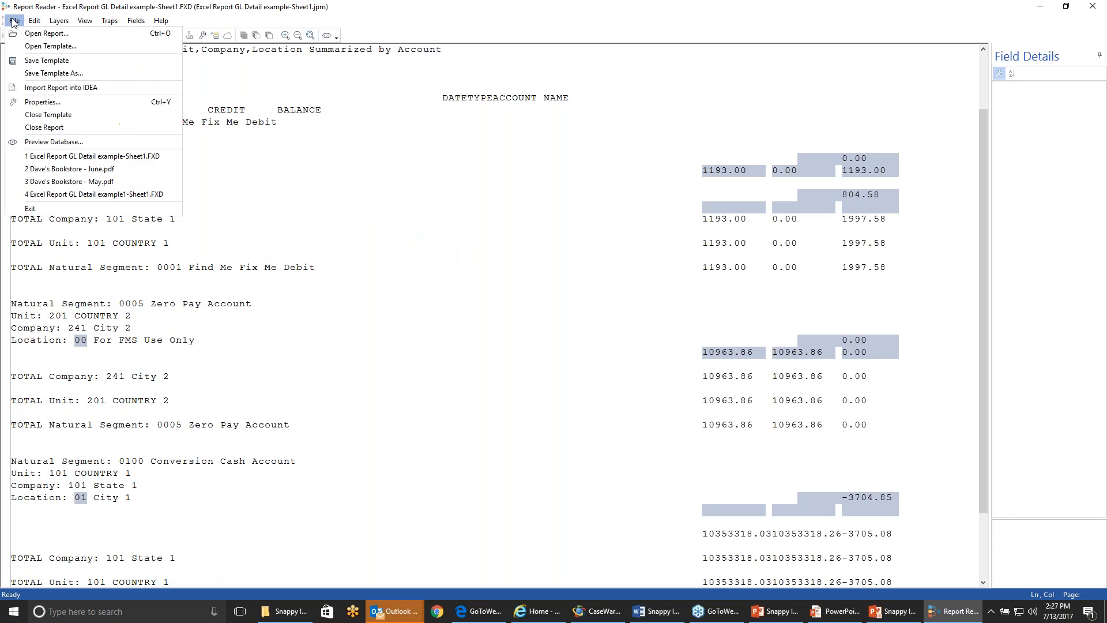
pyautogui.click(36, 87)
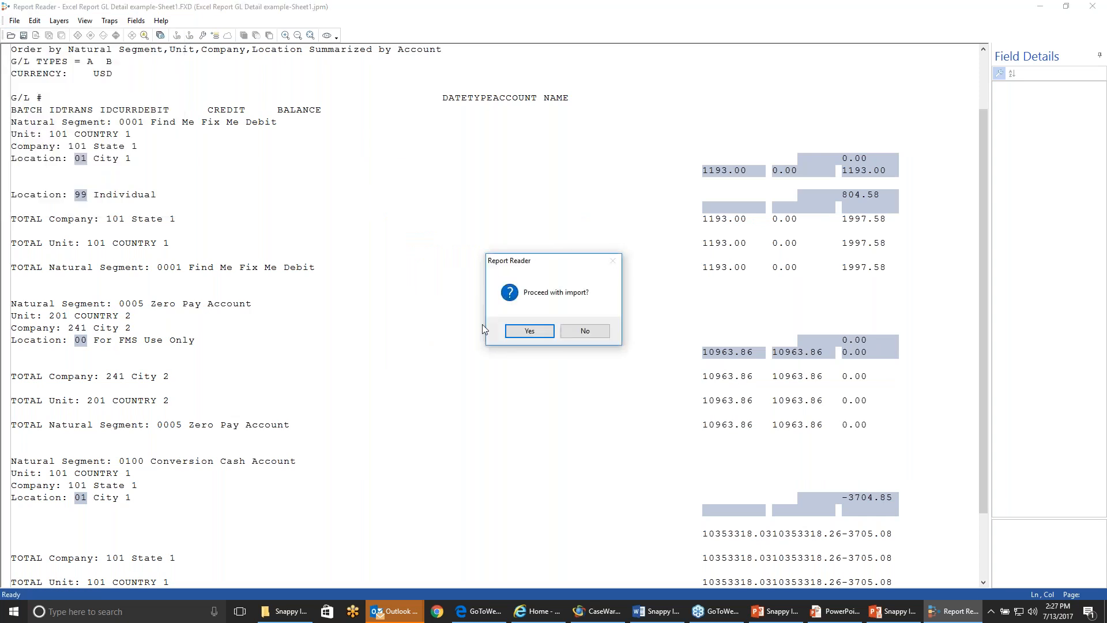
pyautogui.click(528, 330)
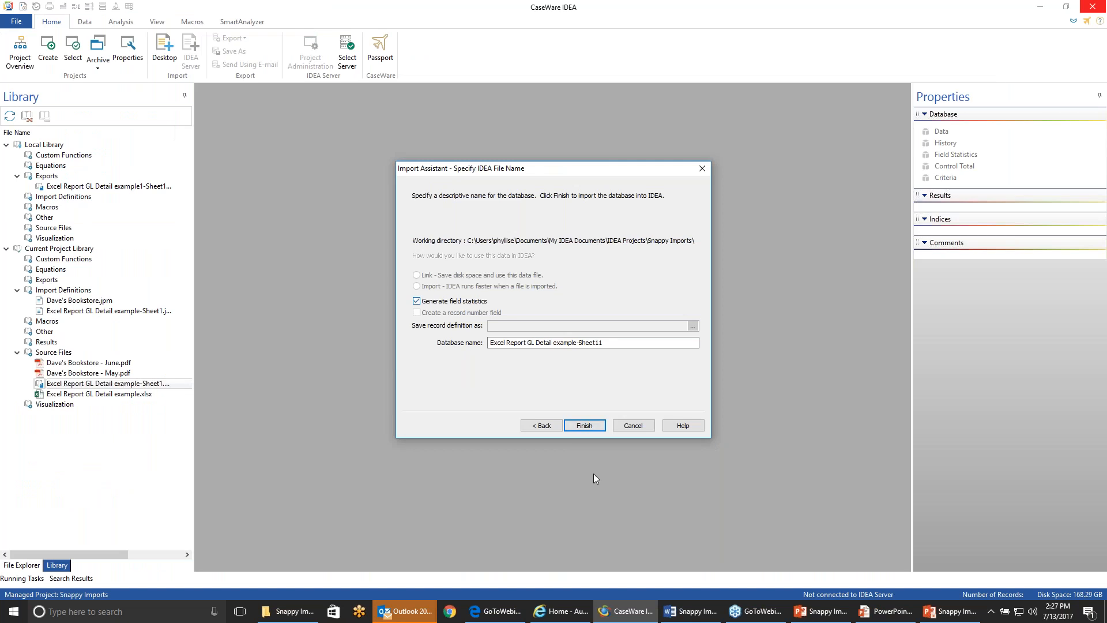
pyautogui.click(590, 427)
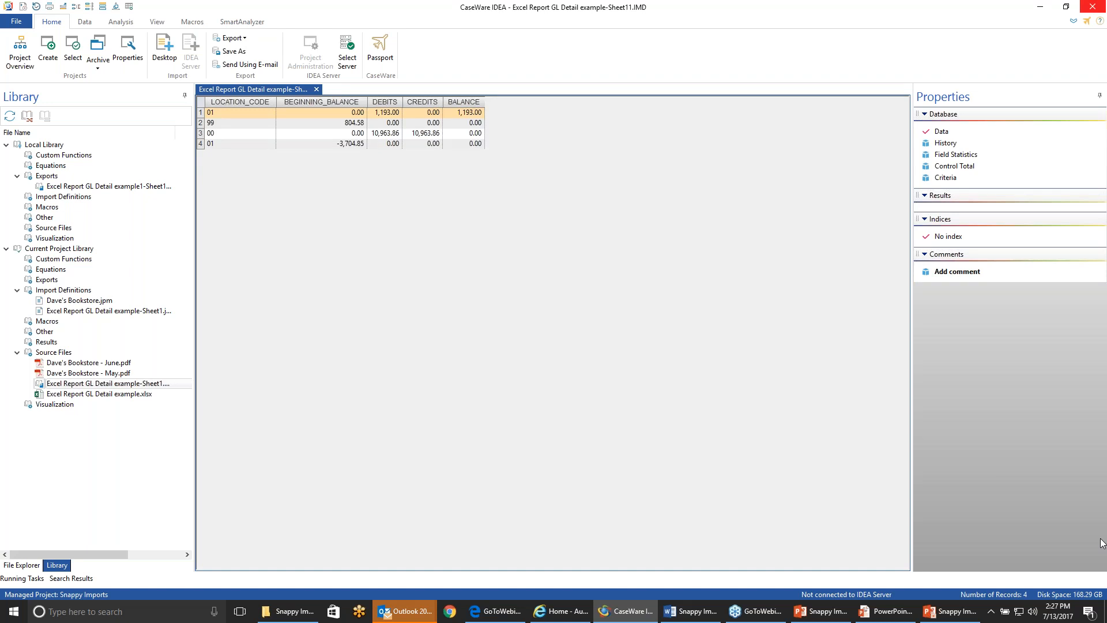
pyautogui.click(950, 611)
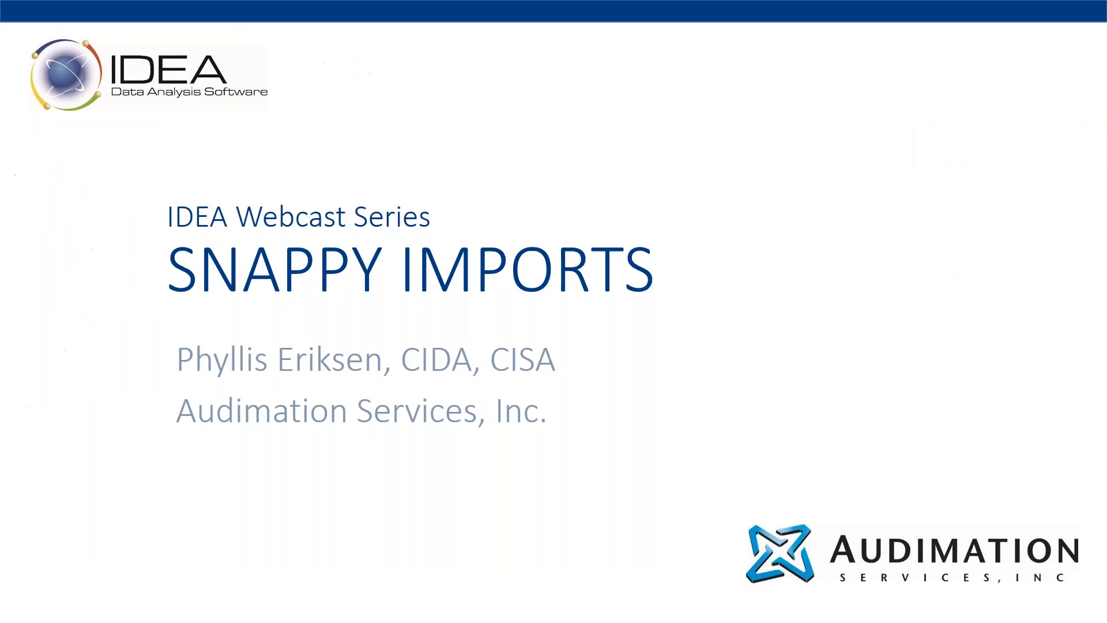
pyautogui.click(689, 410)
pyautogui.click(695, 408)
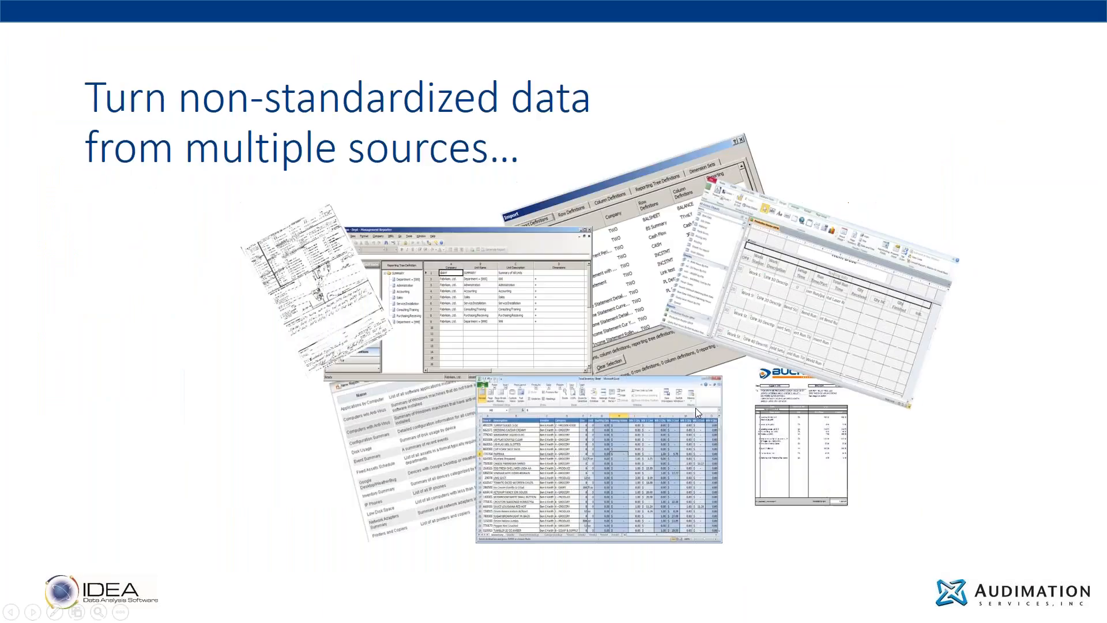
pyautogui.click(666, 393)
pyautogui.click(667, 395)
pyautogui.click(669, 398)
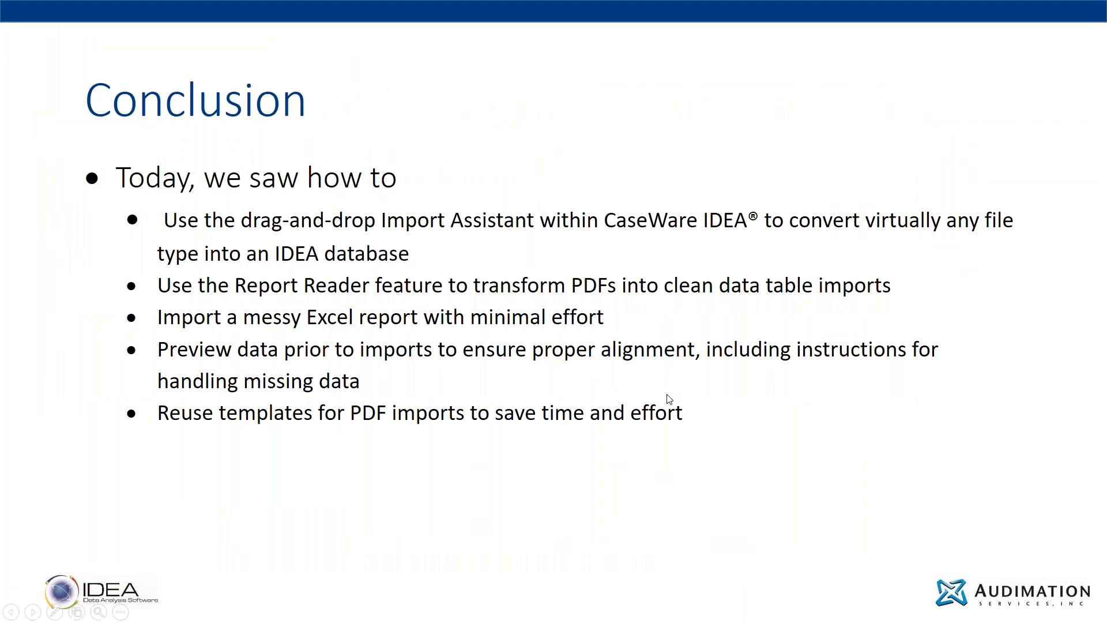